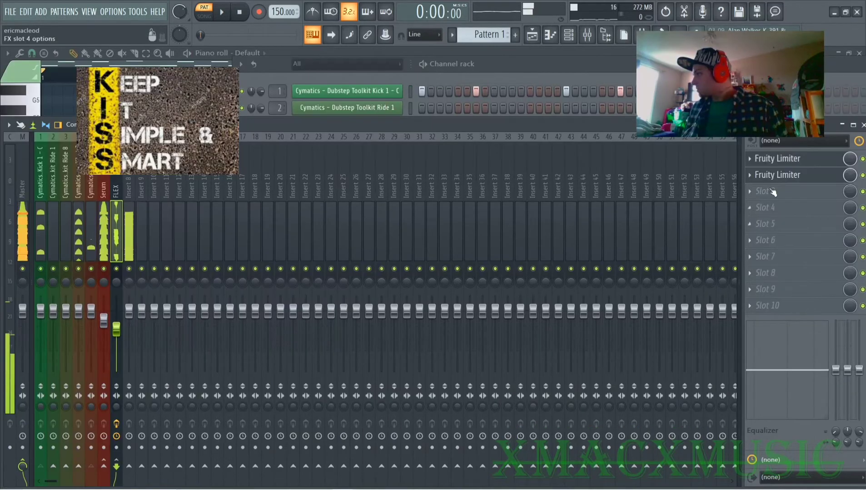
# Step: Adjust the compressor threshold of the FLEX track's second Fruity Limiter to about -27.8 dB during playback, and stop playback
pyautogui.click(808, 179)
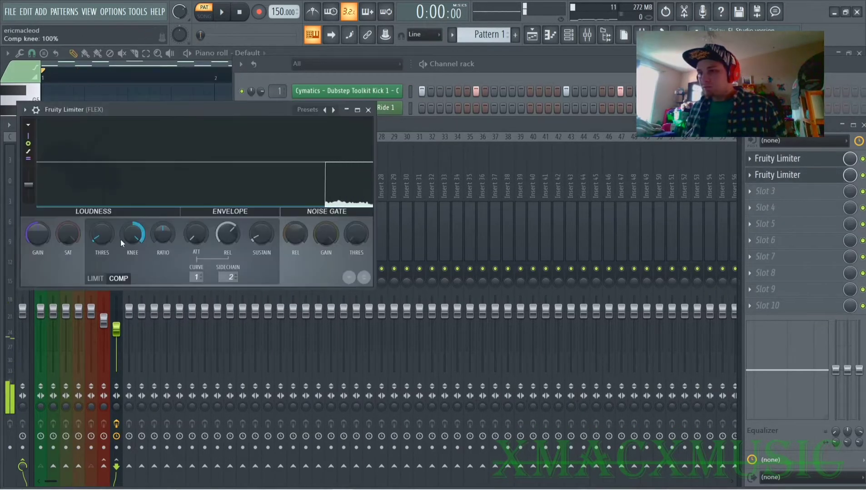
pyautogui.press('space')
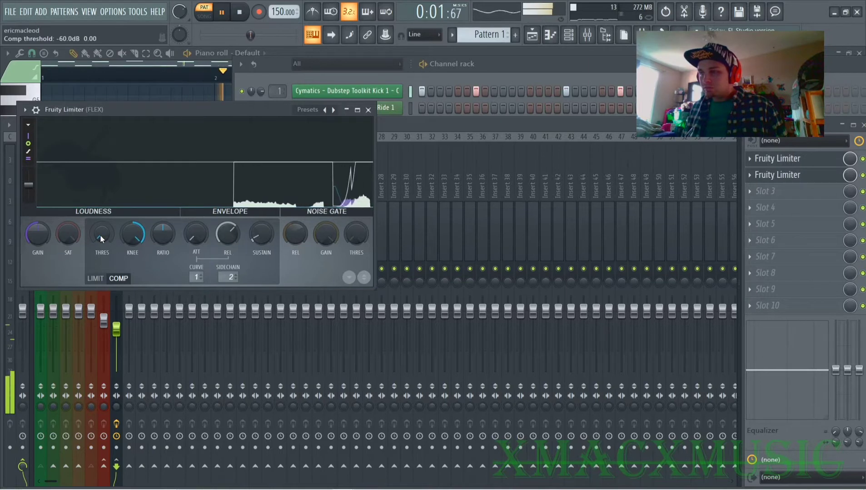
pyautogui.moveTo(100, 234)
pyautogui.mouseDown()
pyautogui.moveTo(100, 223)
pyautogui.moveTo(101, 241)
pyautogui.mouseUp()
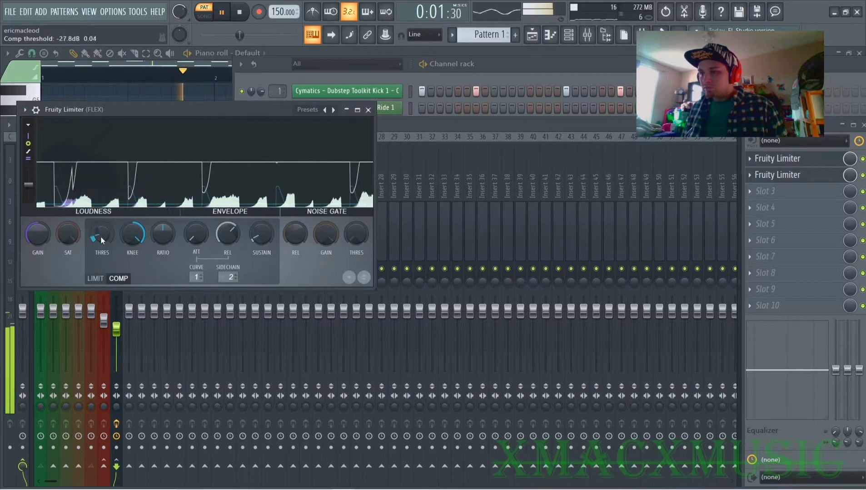
pyautogui.press('F9')
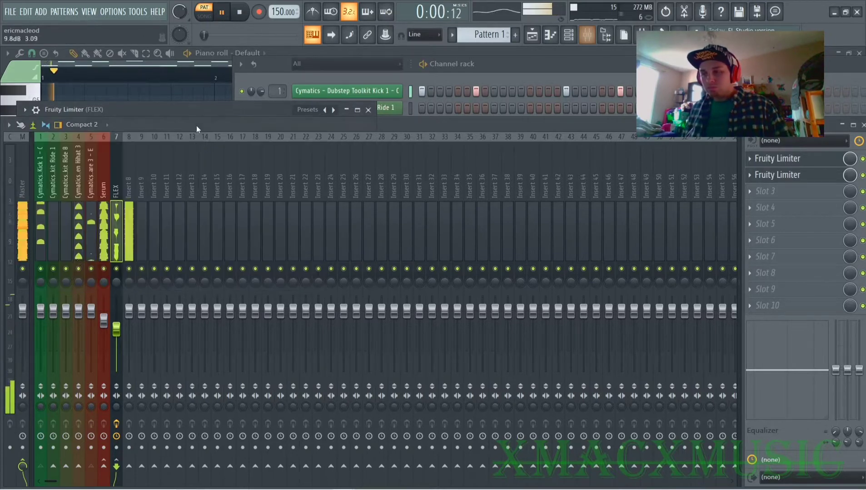
pyautogui.press('space')
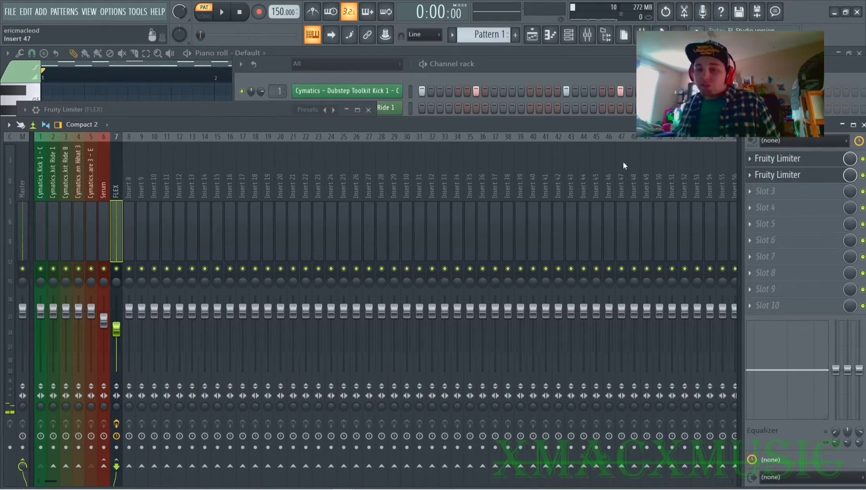
# Step: Review the sounds in the channel rack and bring up the empty playlist arrangement
pyautogui.click(555, 67)
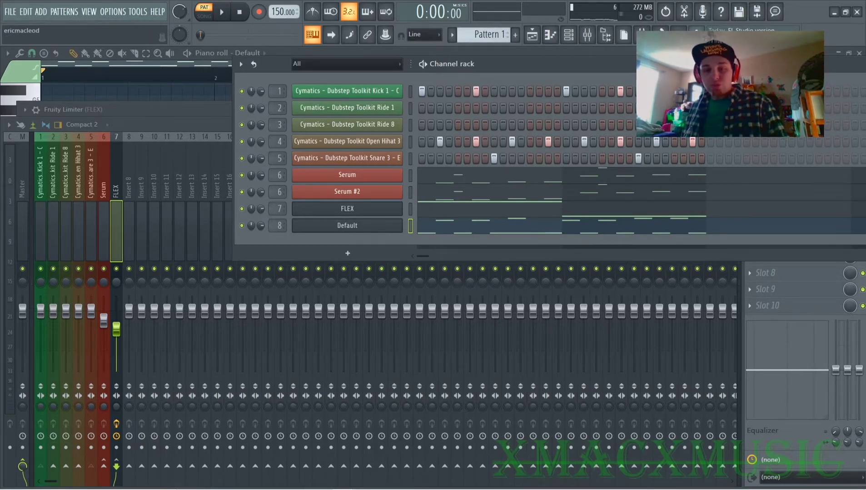
pyautogui.press('F5')
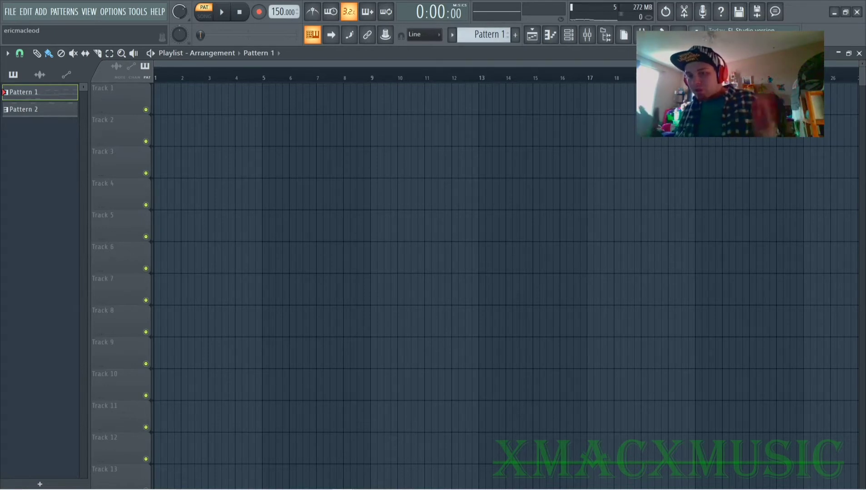
pyautogui.press('F6')
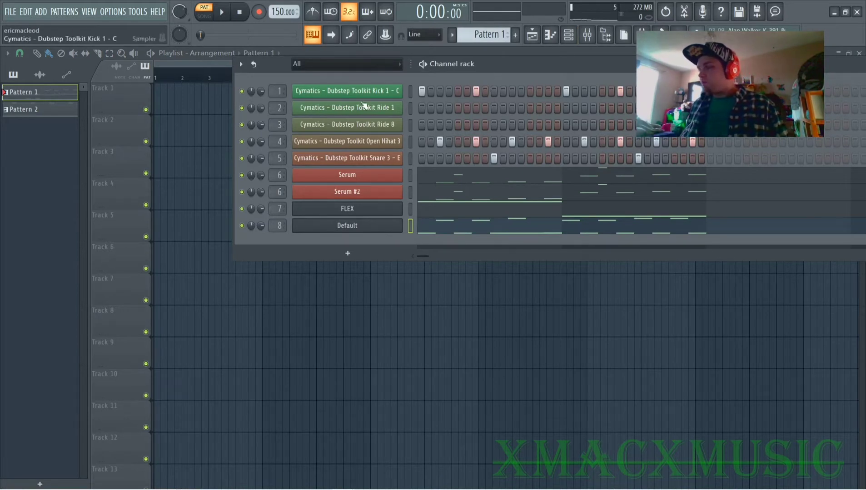
pyautogui.press('F6')
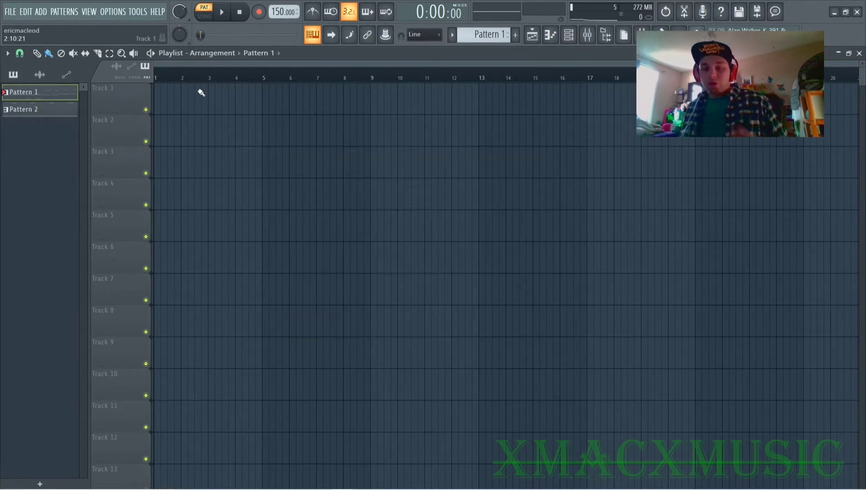
# Step: Add a marker named "intro" at bar 1 of the playlist timeline
pyautogui.hotkey('alt', 't')
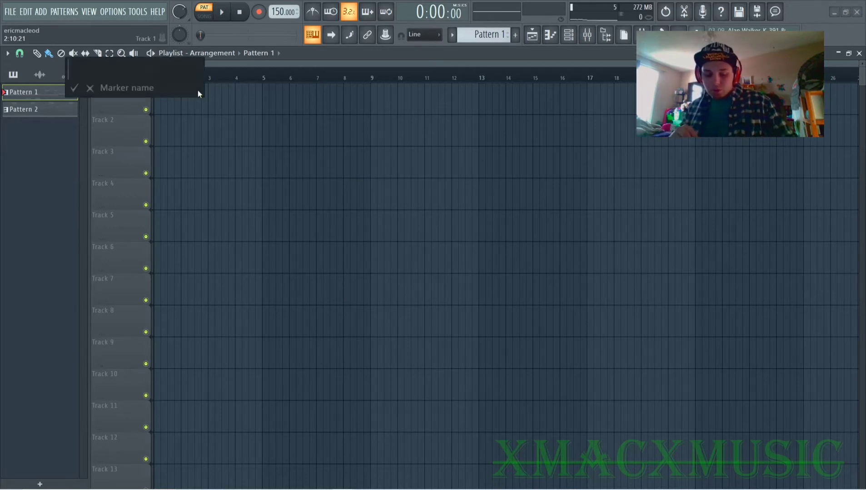
pyautogui.write('intro')
pyautogui.press('Return')
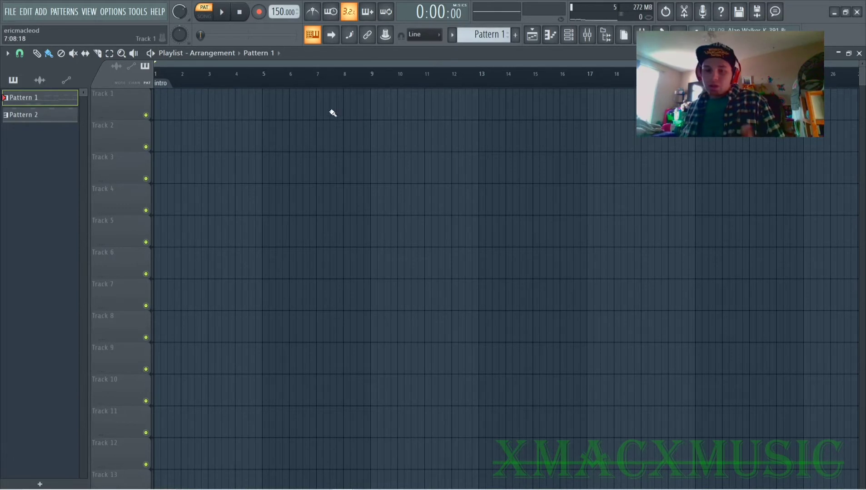
# Step: Add a marker named "breakdown" at bar 9 of the playlist timeline
pyautogui.rightClick(377, 83)
pyautogui.click(373, 81)
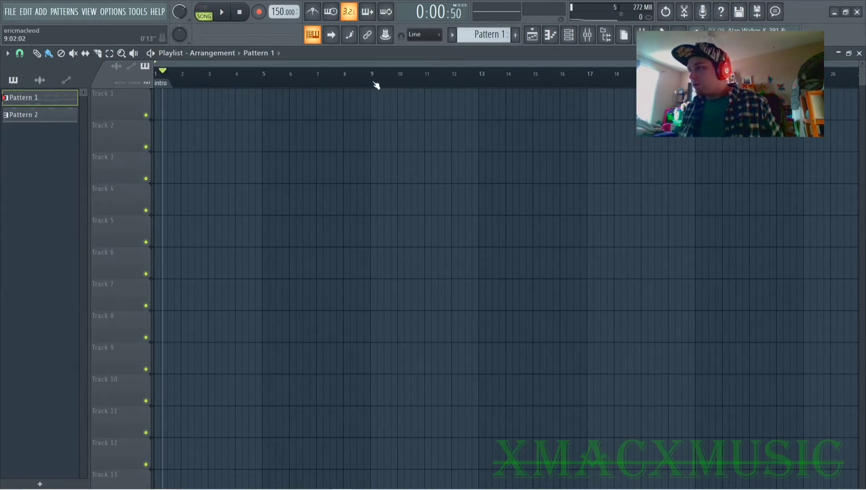
pyautogui.moveTo(373, 77)
pyautogui.mouseDown()
pyautogui.moveTo(394, 81)
pyautogui.moveTo(371, 79)
pyautogui.mouseUp()
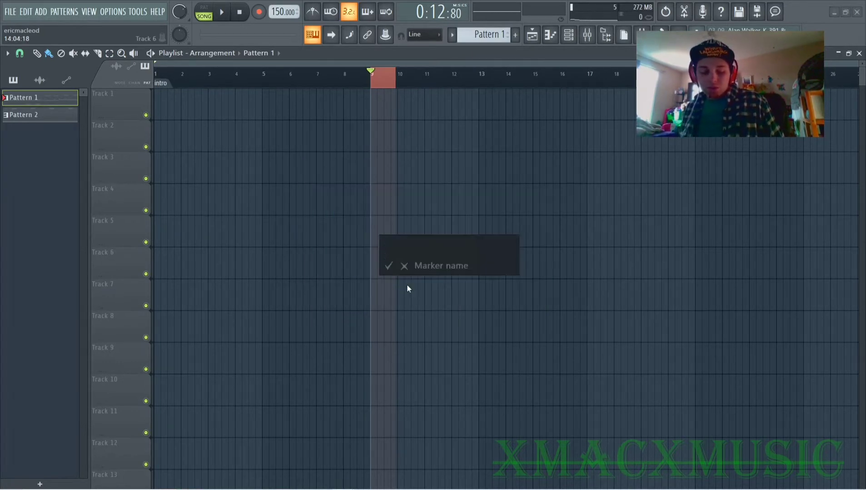
pyautogui.write('breakdown')
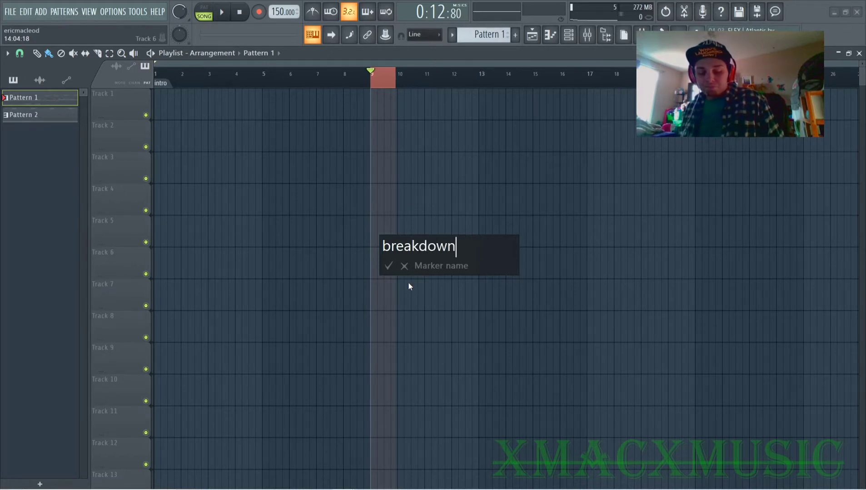
pyautogui.press('Return')
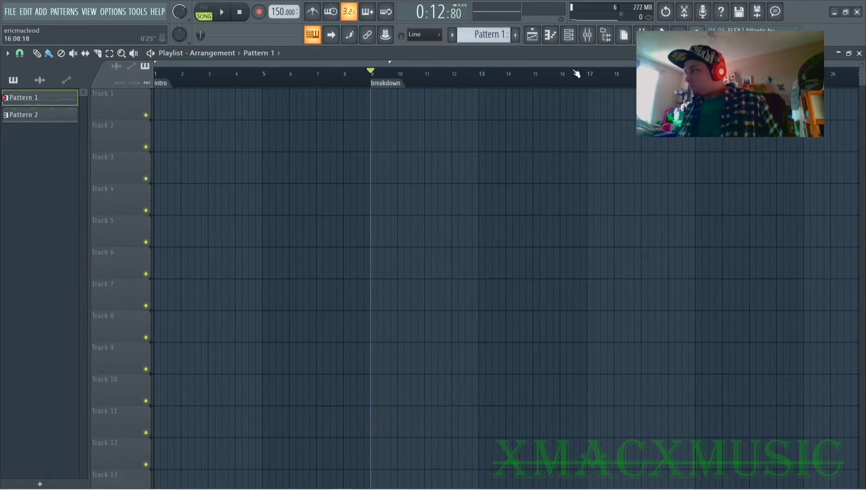
# Step: Add a marker named "buildup" at bar 17 of the playlist timeline
pyautogui.rightClick(589, 83)
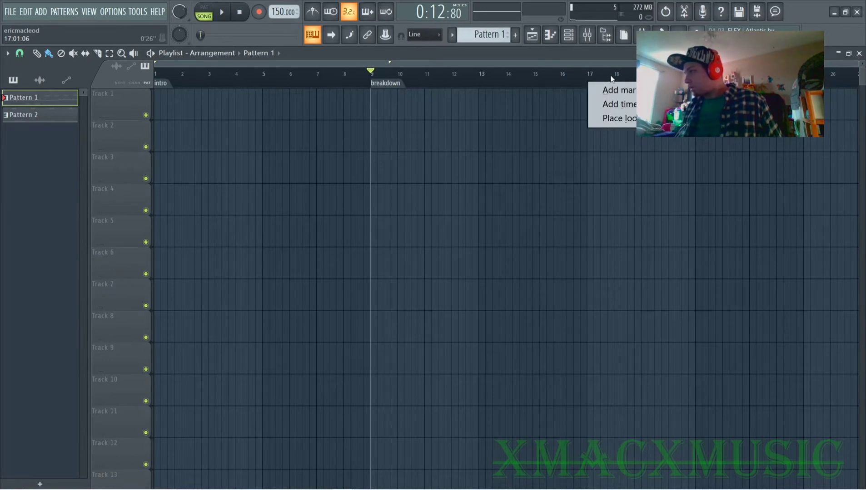
pyautogui.click(594, 77)
pyautogui.rightClick(586, 84)
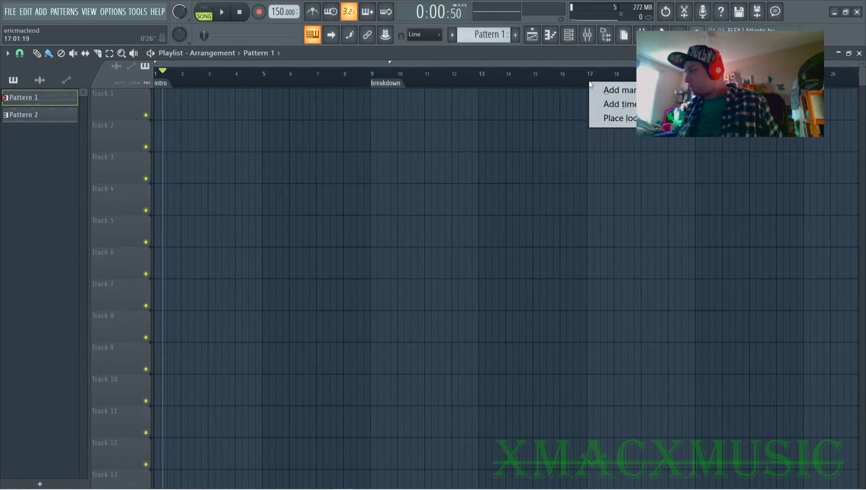
pyautogui.click(600, 88)
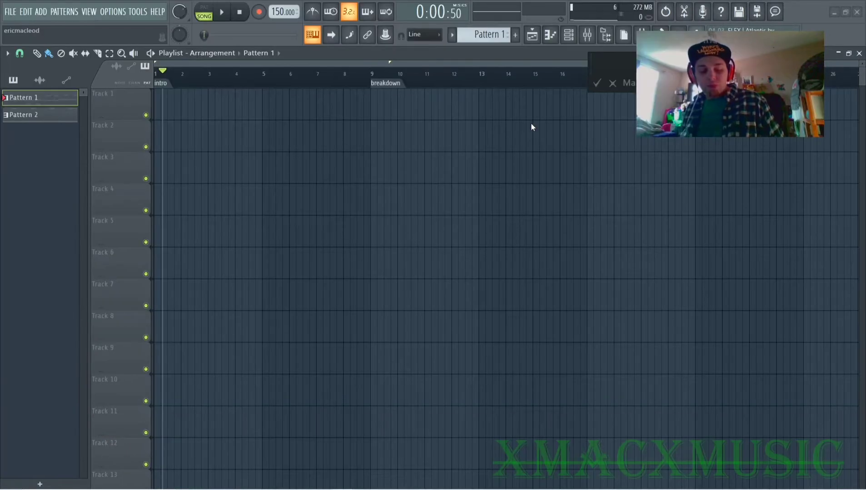
pyautogui.write('b')
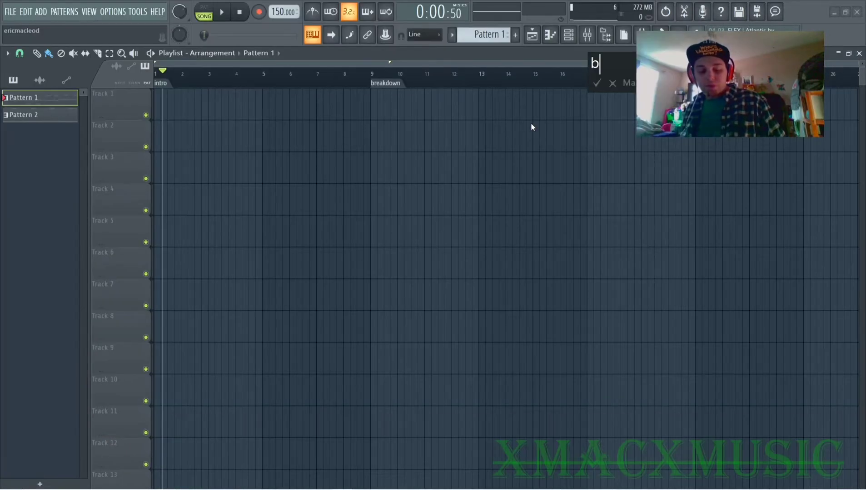
pyautogui.write('uildu')
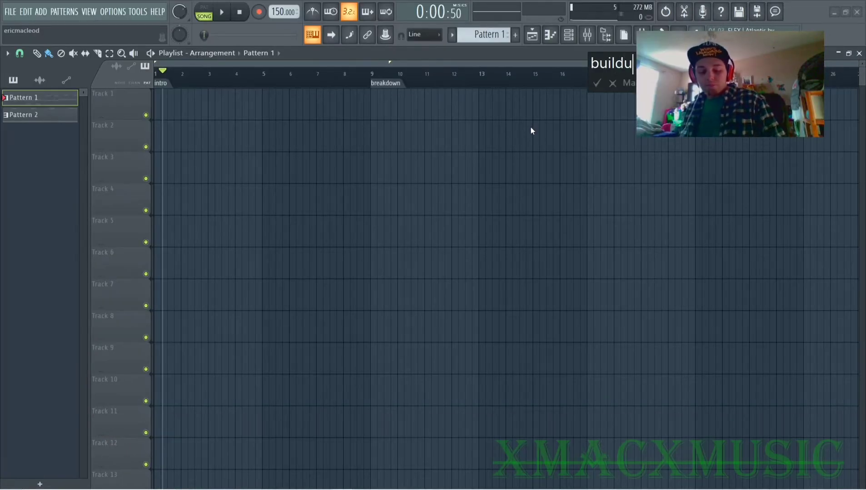
pyautogui.write('p')
pyautogui.press('Return')
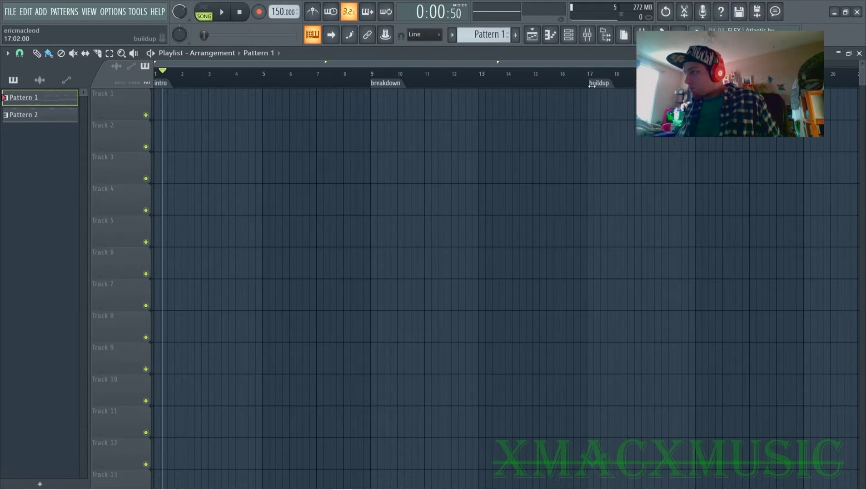
pyautogui.moveTo(590, 85); pyautogui.dragTo(587, 85)
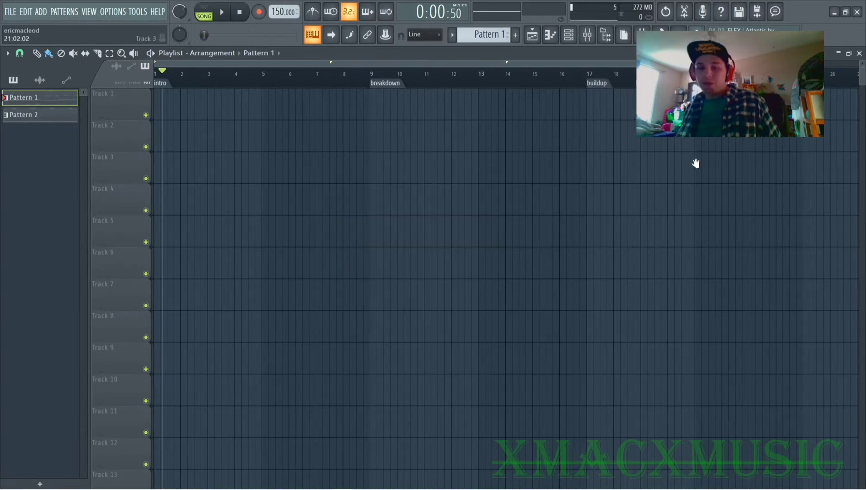
# Step: Add a marker named "drop" at bar 25 of the playlist timeline
pyautogui.moveTo(693, 160); pyautogui.dragTo(429, 145)
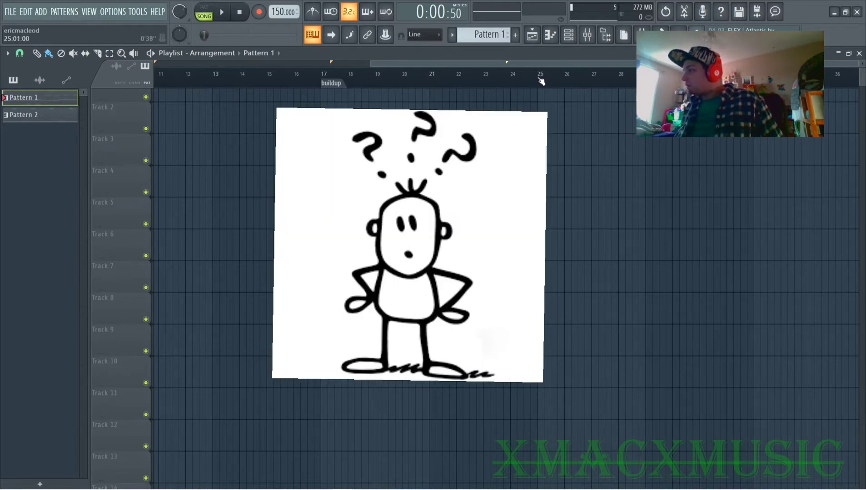
pyautogui.rightClick(540, 84)
pyautogui.click(557, 90)
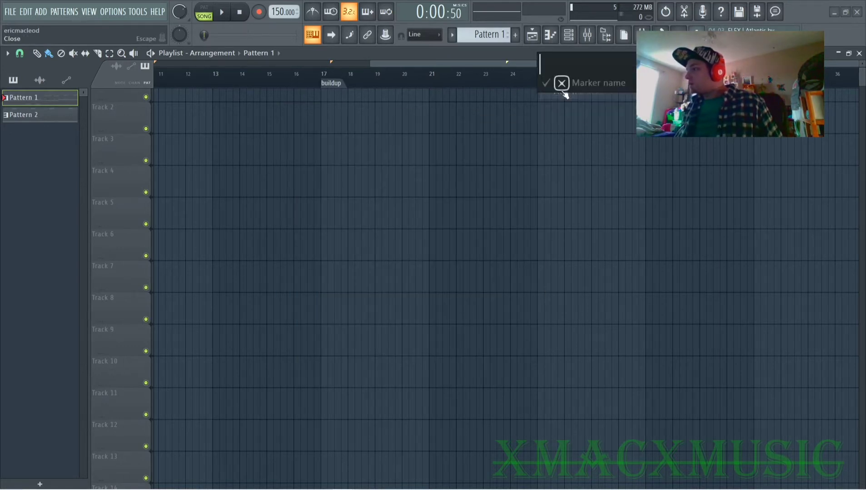
pyautogui.write('dr')
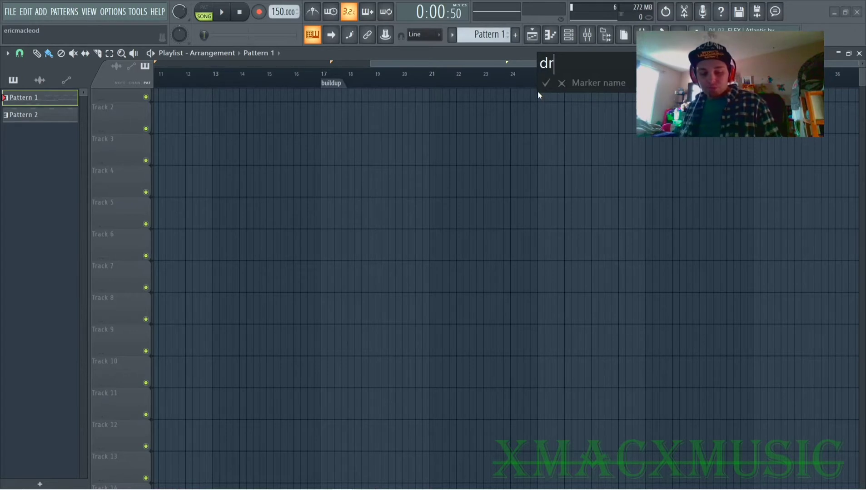
pyautogui.write('op')
pyautogui.press('Return')
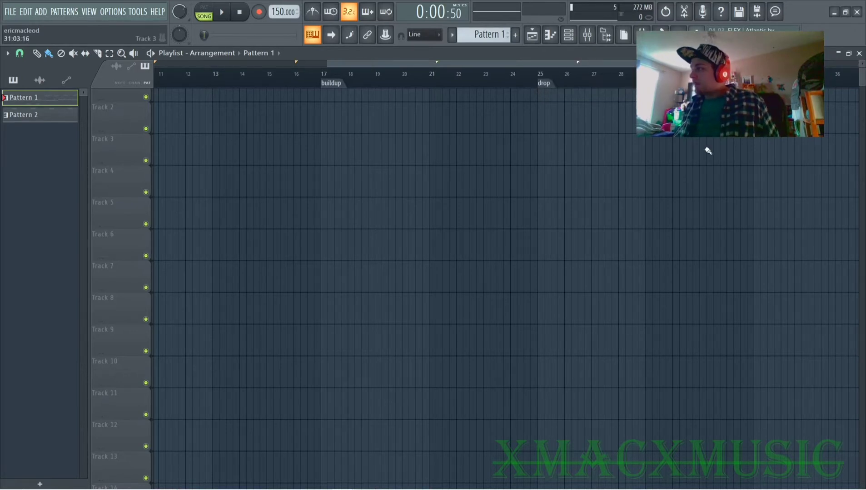
# Step: Add a second "breakdown" marker at bar 33 of the playlist timeline
pyautogui.hscroll(4, 527, 135)
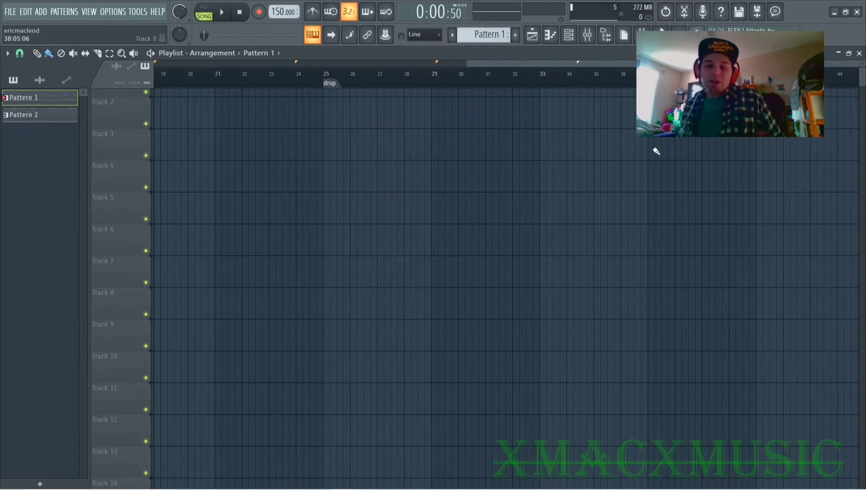
pyautogui.rightClick(542, 87)
pyautogui.click(564, 92)
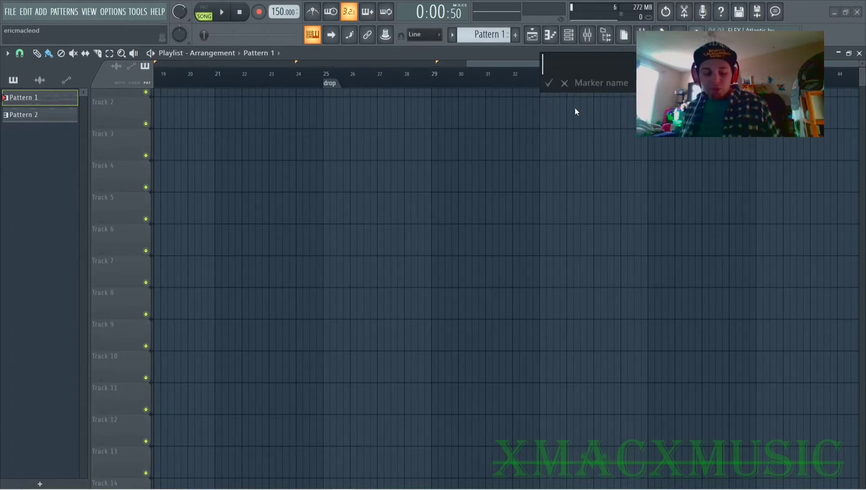
pyautogui.write('break')
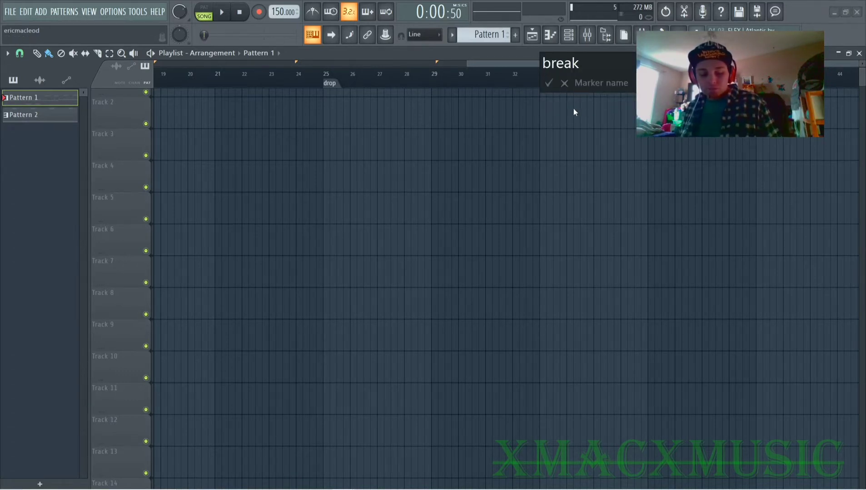
pyautogui.write('down')
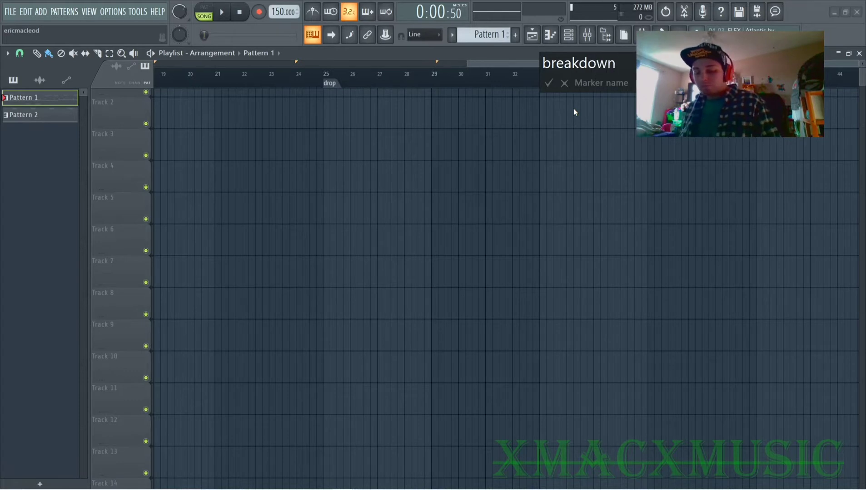
pyautogui.press('Return')
# Step: Add a marker named "build" at bar 41 of the playlist timeline
pyautogui.rightClick(757, 82)
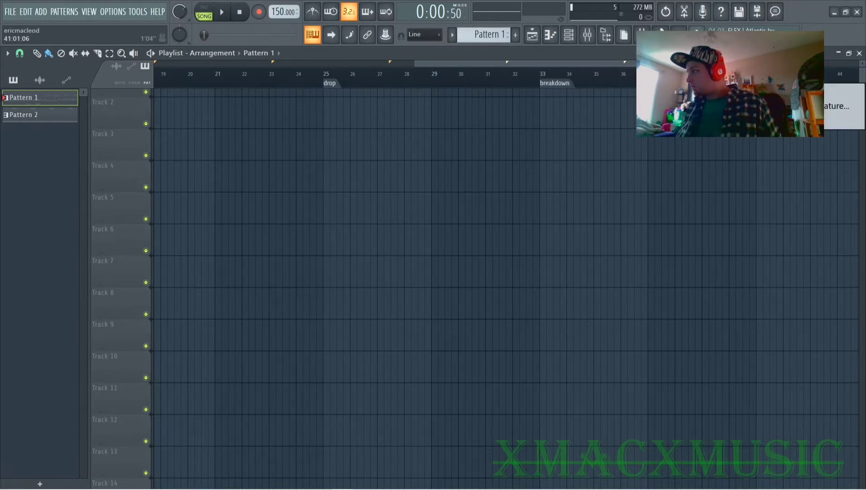
pyautogui.click(771, 92)
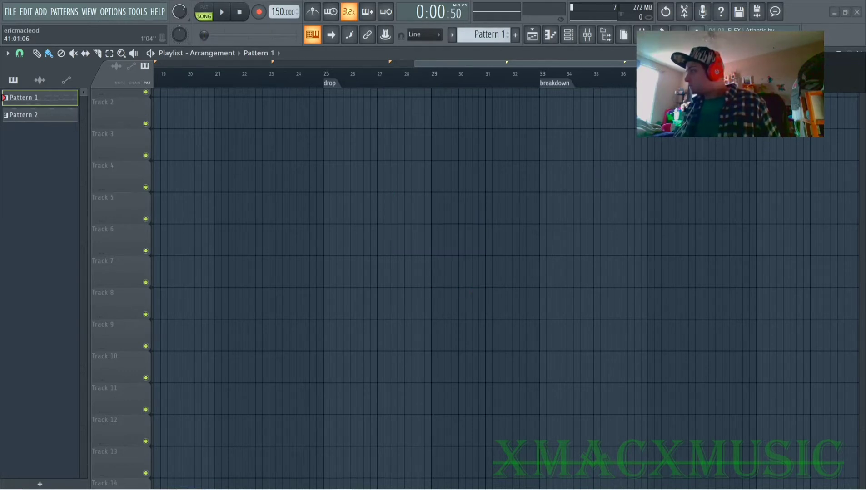
pyautogui.press('Return')
# Step: Add a second "drop" marker at bar 49 of the playlist timeline
pyautogui.hscroll(5, 572, 174)
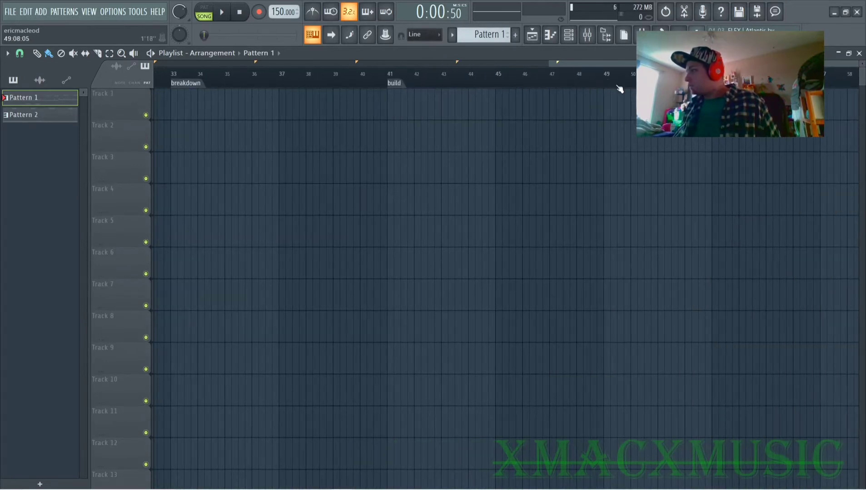
pyautogui.rightClick(609, 85)
pyautogui.click(625, 92)
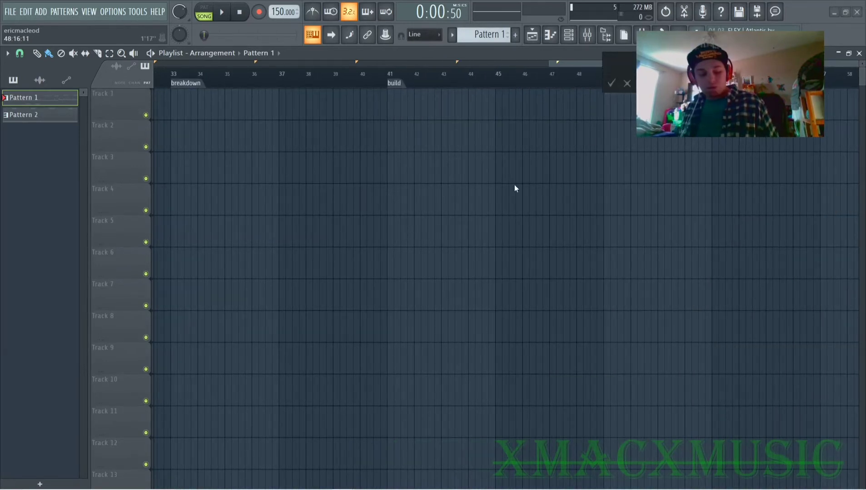
pyautogui.write('drop')
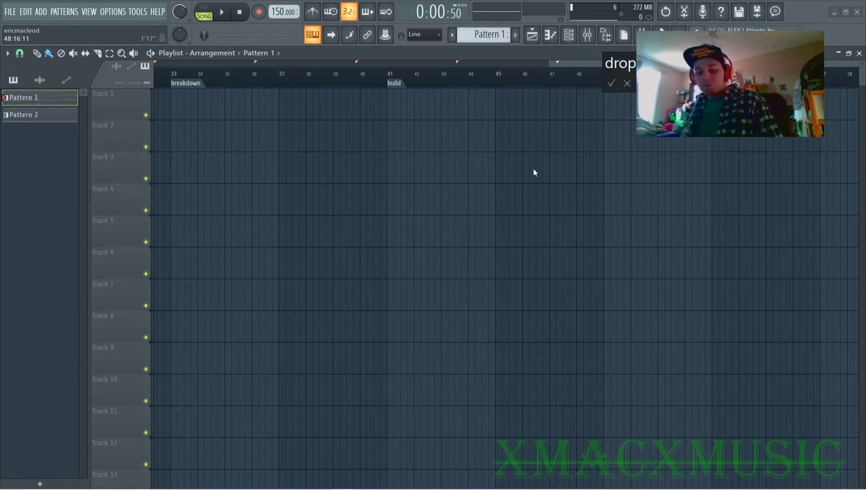
pyautogui.press('Return')
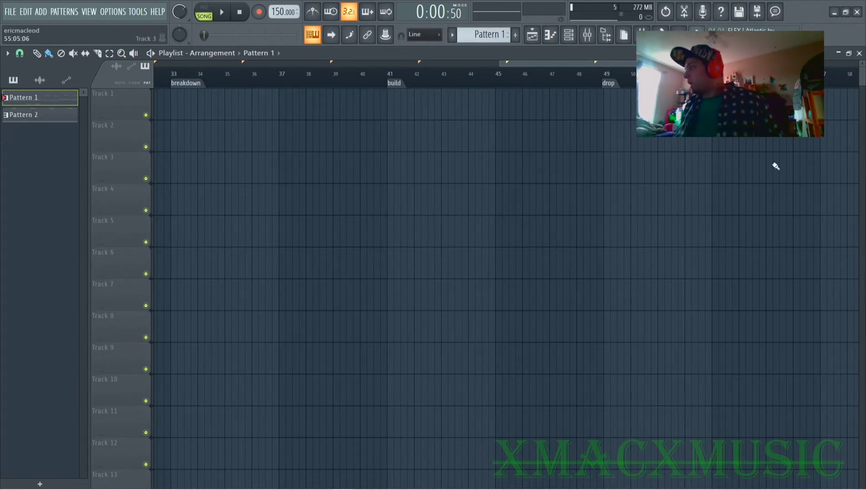
pyautogui.moveTo(775, 165); pyautogui.dragTo(593, 184)
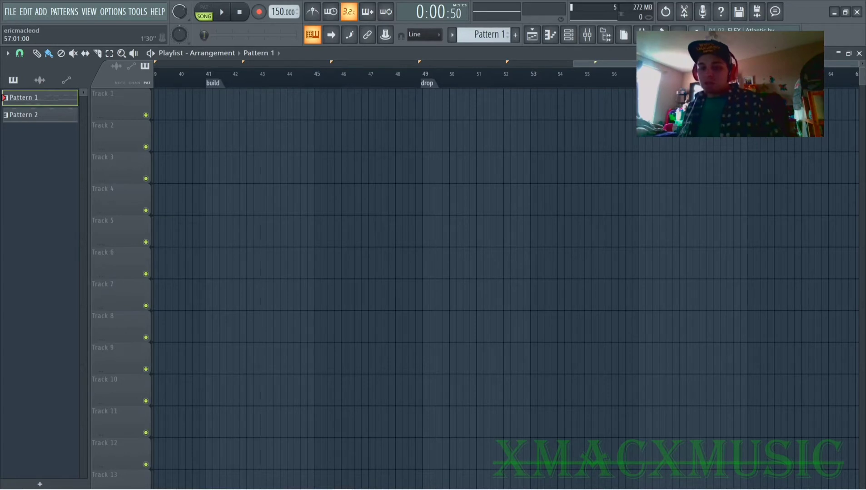
pyautogui.click(636, 241)
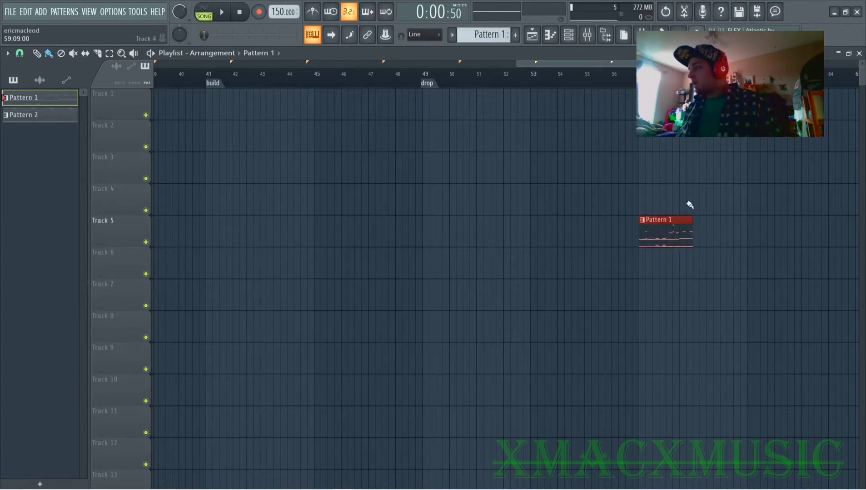
pyautogui.rightClick(647, 239)
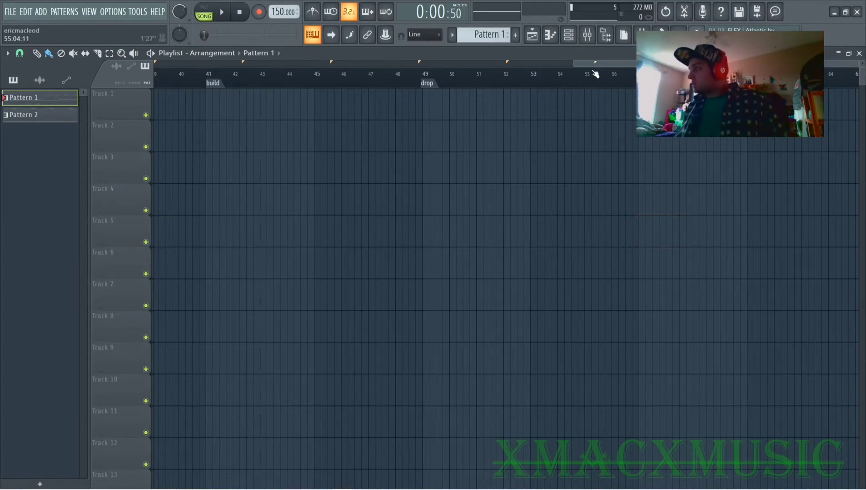
# Step: Place Pattern 1 on Track 2 at bar 9, the first breakdown marker, and duplicate it twice end to end
pyautogui.moveTo(591, 63); pyautogui.dragTo(68, 123)
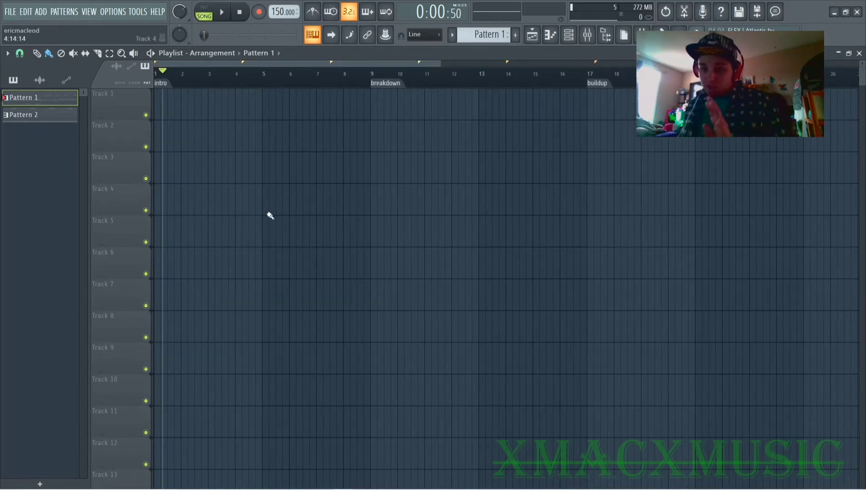
pyautogui.click(383, 140)
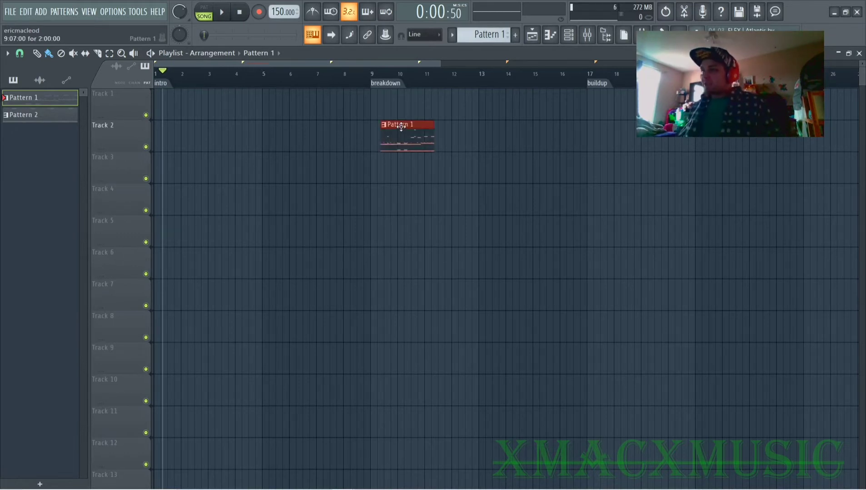
pyautogui.moveTo(400, 127)
pyautogui.mouseDown()
pyautogui.moveTo(392, 125)
pyautogui.moveTo(506, 120)
pyautogui.moveTo(364, 122)
pyautogui.moveTo(391, 125)
pyautogui.mouseUp()
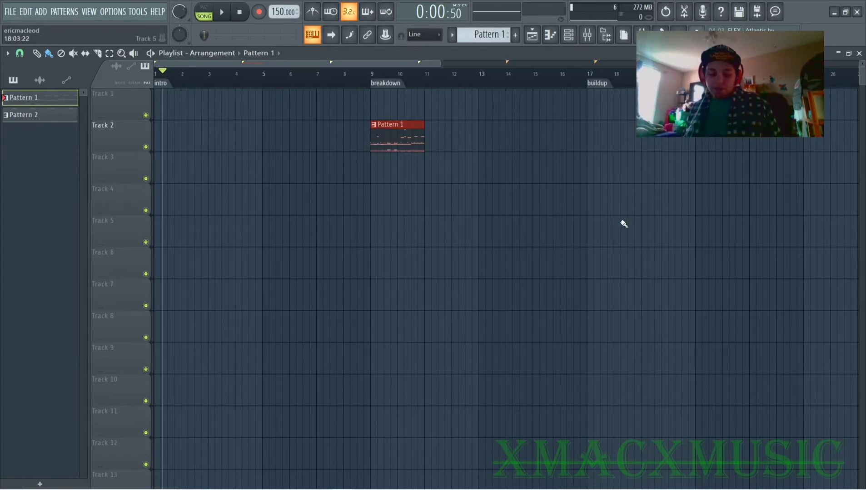
pyautogui.hotkey('ctrl', 'b')
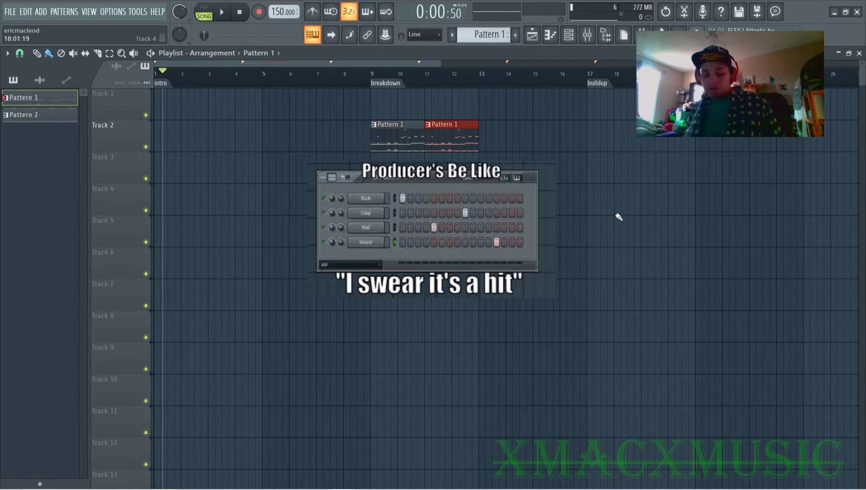
pyautogui.hotkey('ctrl', 'b')
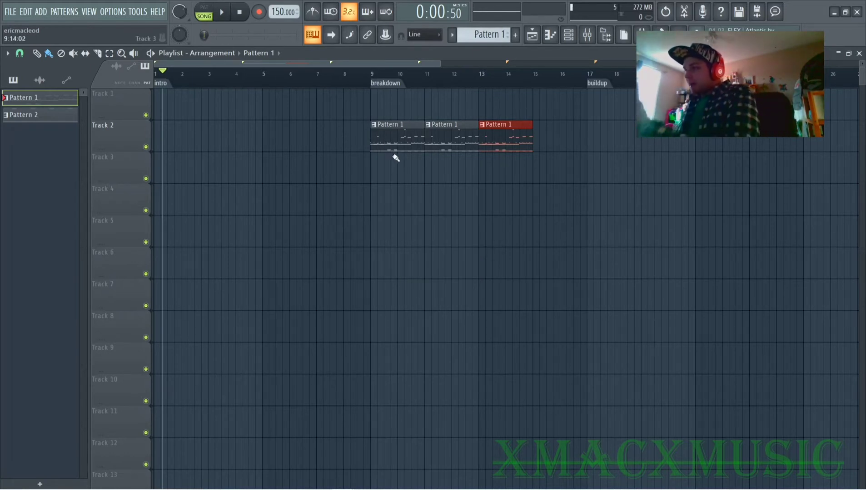
# Step: Make the first Pattern 1 clip at bar 9 unique and move it to Track 3 at bar 7
pyautogui.click(376, 128)
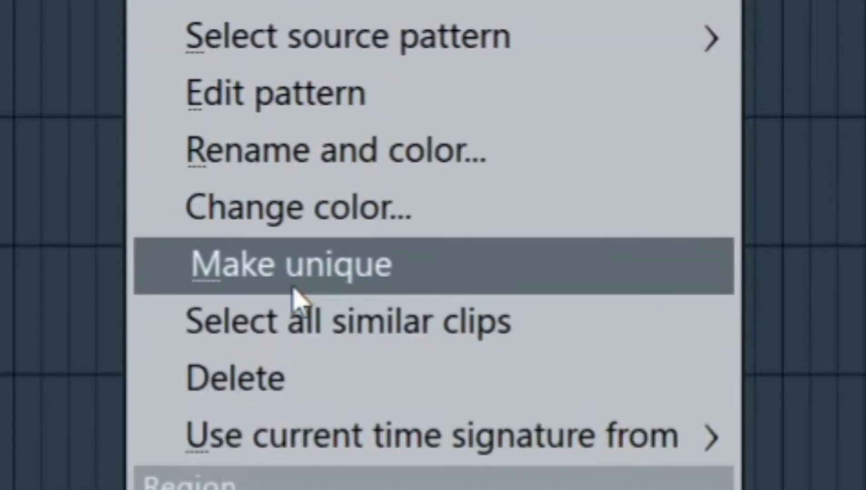
pyautogui.click(294, 266)
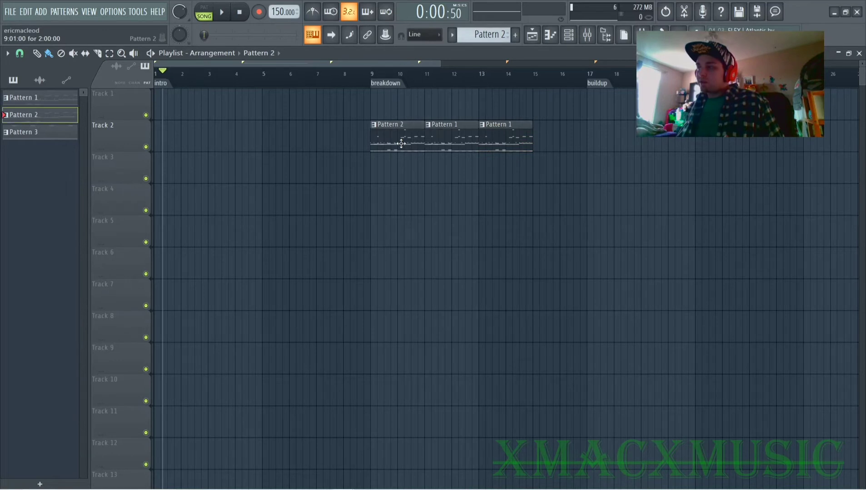
pyautogui.moveTo(401, 143); pyautogui.dragTo(346, 179)
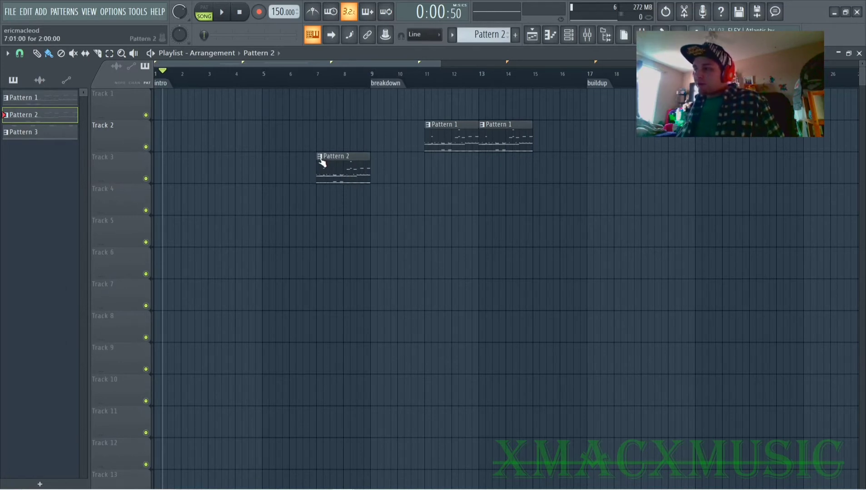
# Step: Rename the unique clip's pattern, Pattern 2, as "bluh"
pyautogui.doubleClick(487, 39)
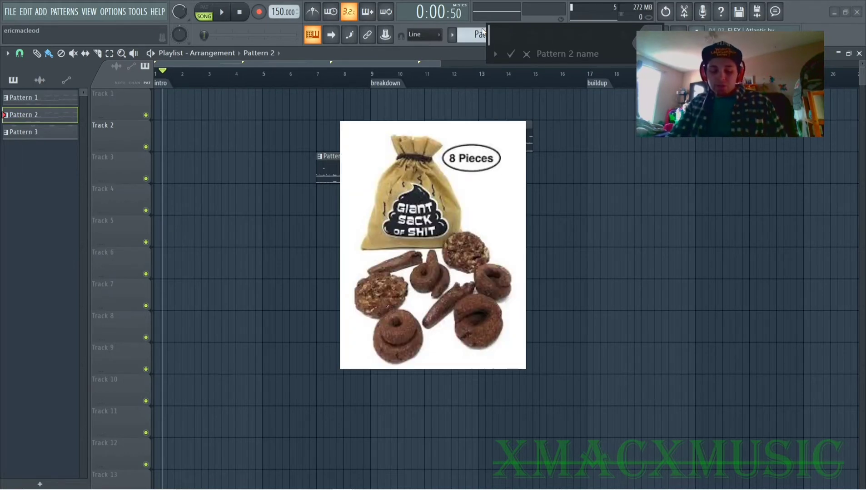
pyautogui.write('bluh')
pyautogui.press('Return')
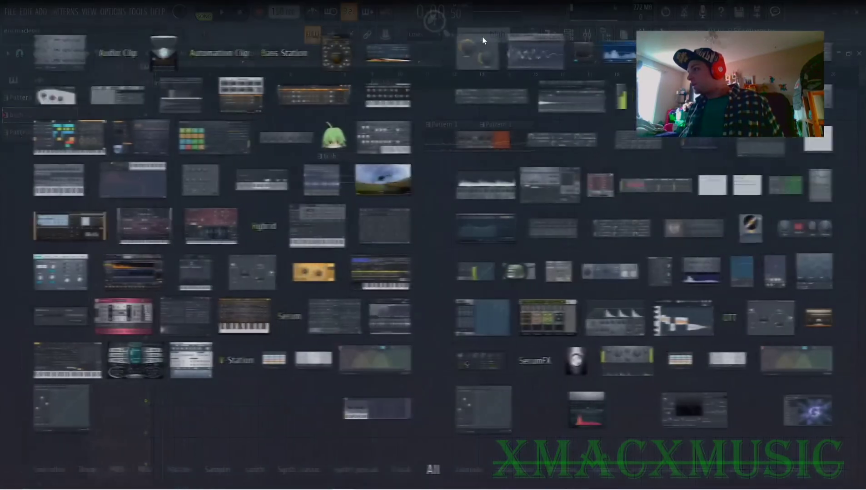
pyautogui.press('F8')
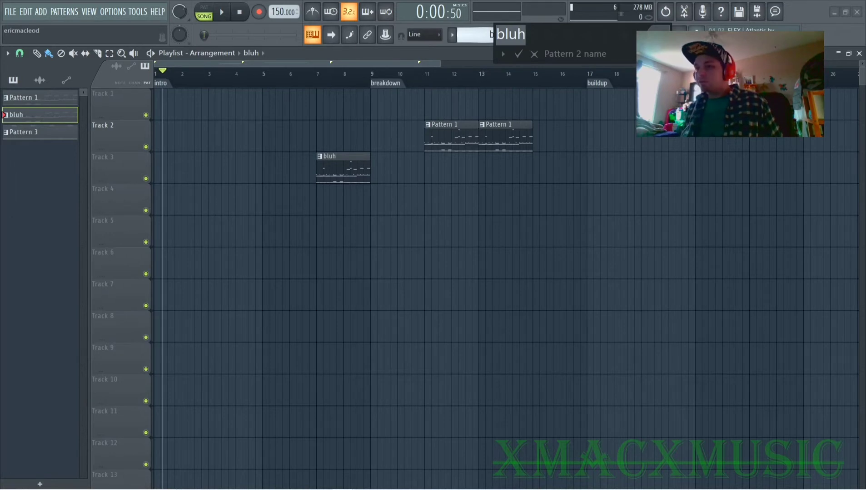
pyautogui.press('Return')
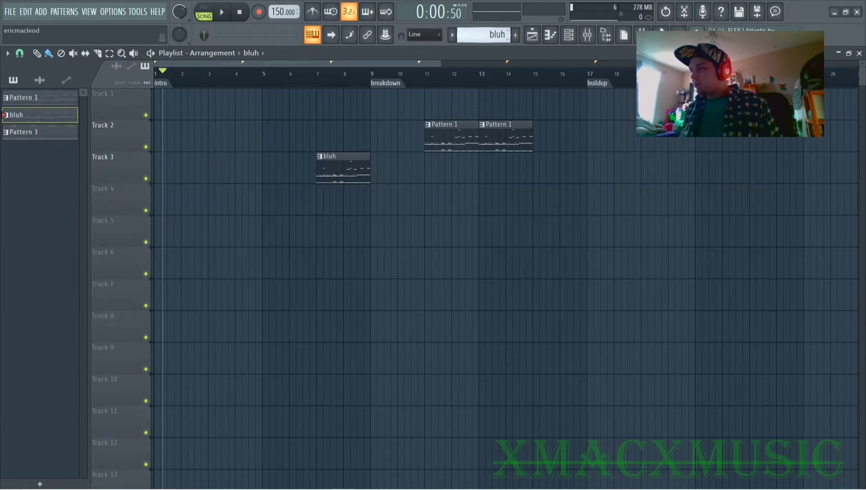
# Step: Switch to the house start.flp project and examine how the channels in its channel rack are named, colored and numbered
pyautogui.hotkey('alt', 'Tab')
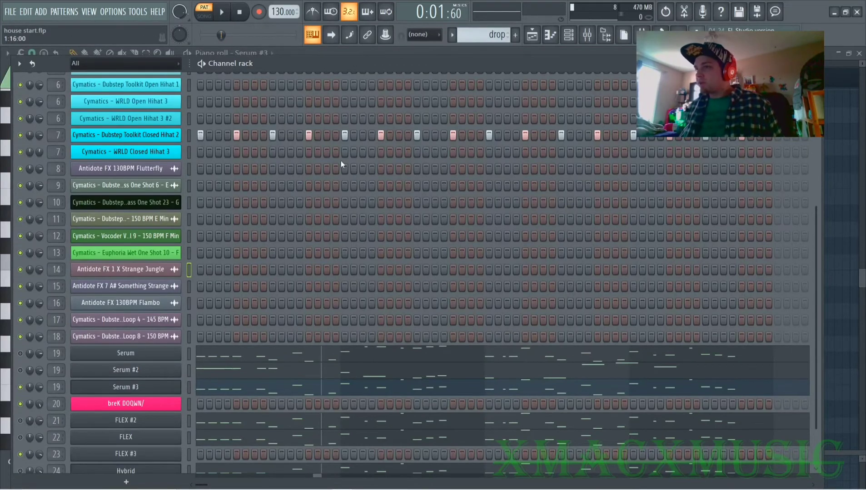
pyautogui.scroll(8, 266, 275)
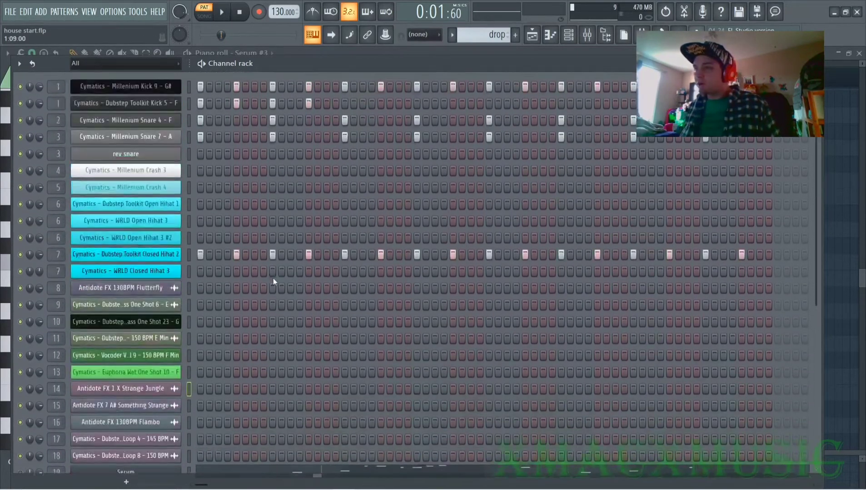
pyautogui.scroll(-8, 412, 253)
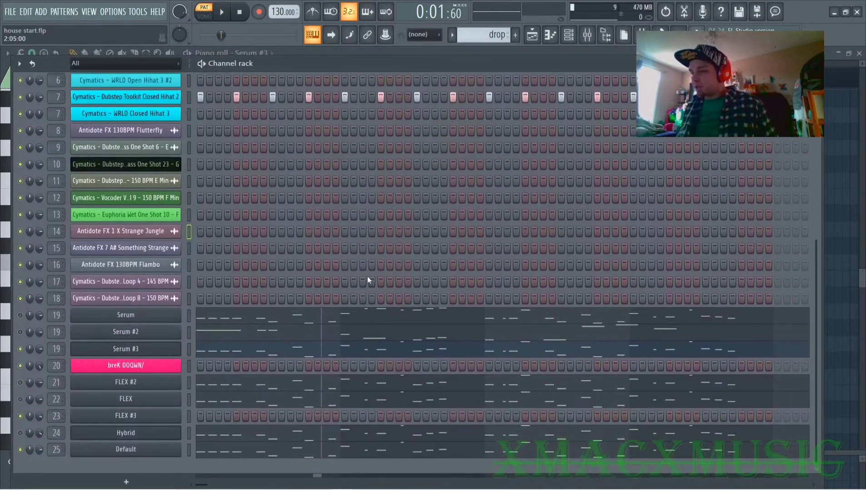
pyautogui.scroll(8, 231, 399)
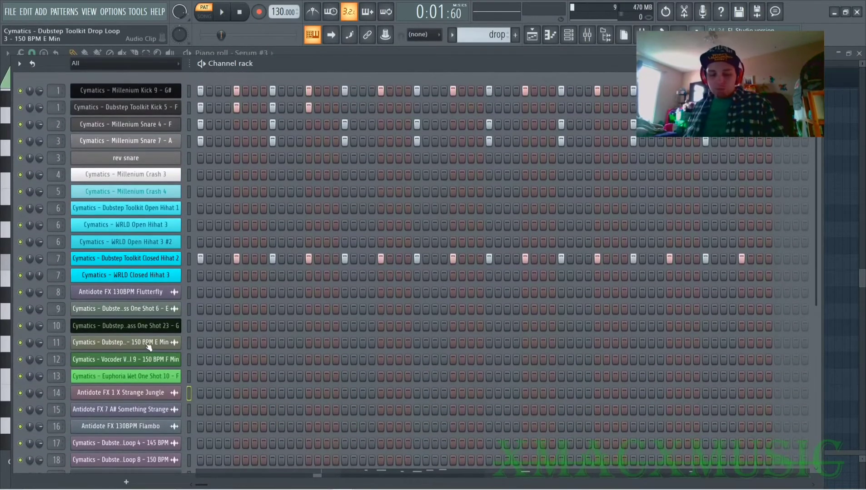
# Step: Show the mixer of house start.flp and play the drop pattern briefly to watch its color-coded tracks
pyautogui.press('F9')
pyautogui.press('space')
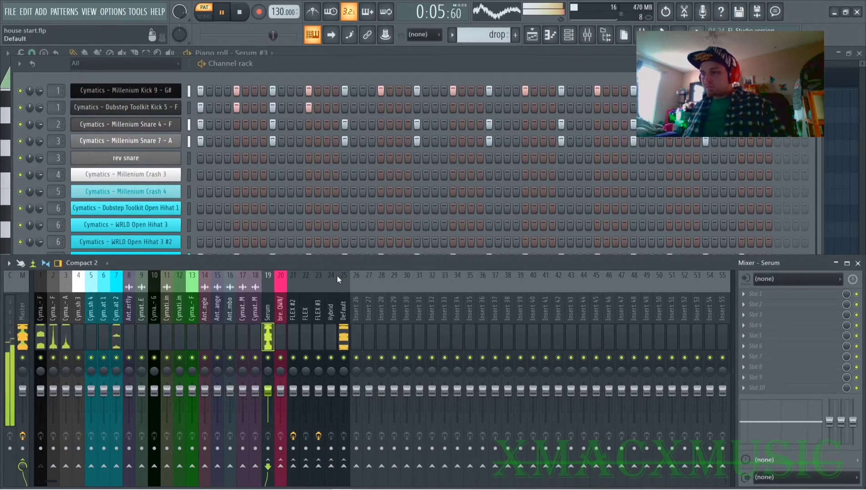
pyautogui.press('space')
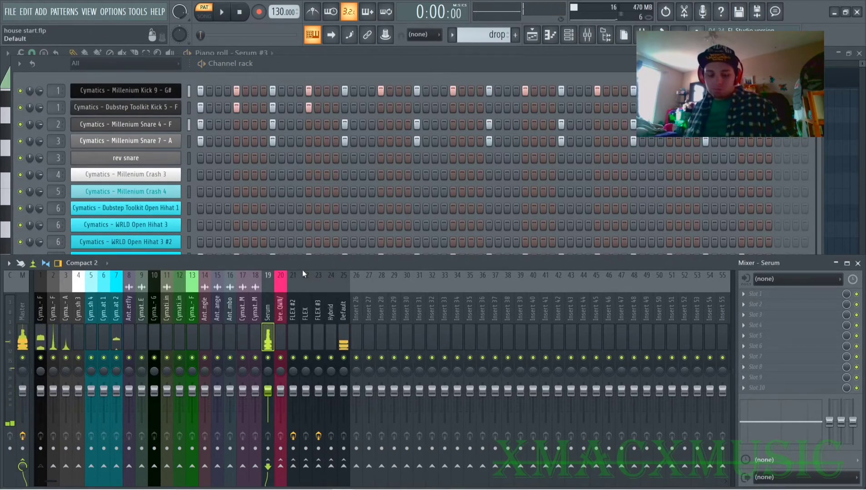
# Step: Return to the arrangement project and give the bluh pattern a muted green color
pyautogui.hotkey('alt', 'Tab')
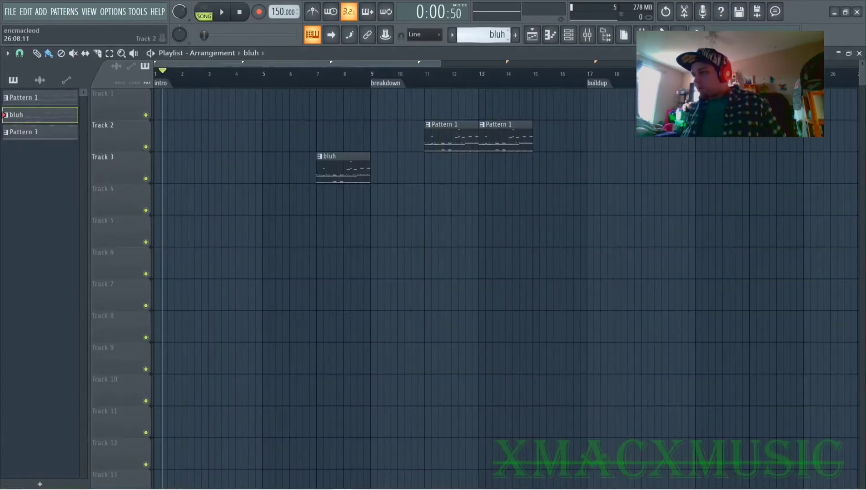
pyautogui.scroll(-10, 500, 272)
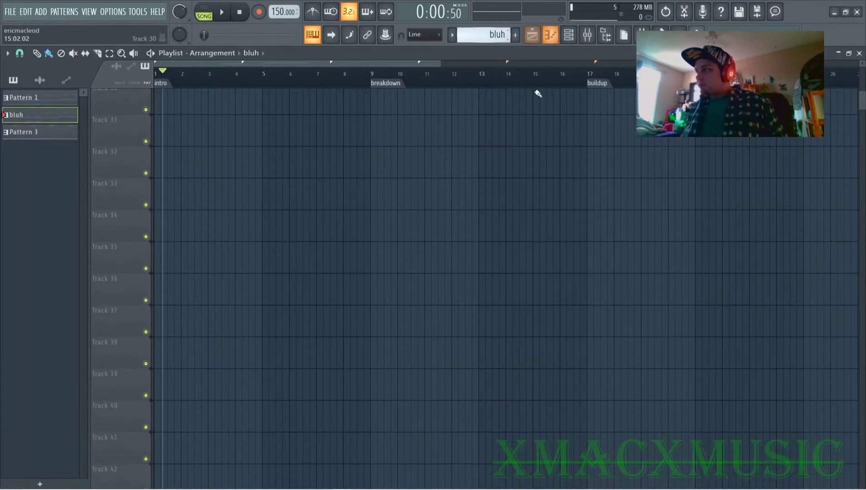
pyautogui.scroll(10, 452, 131)
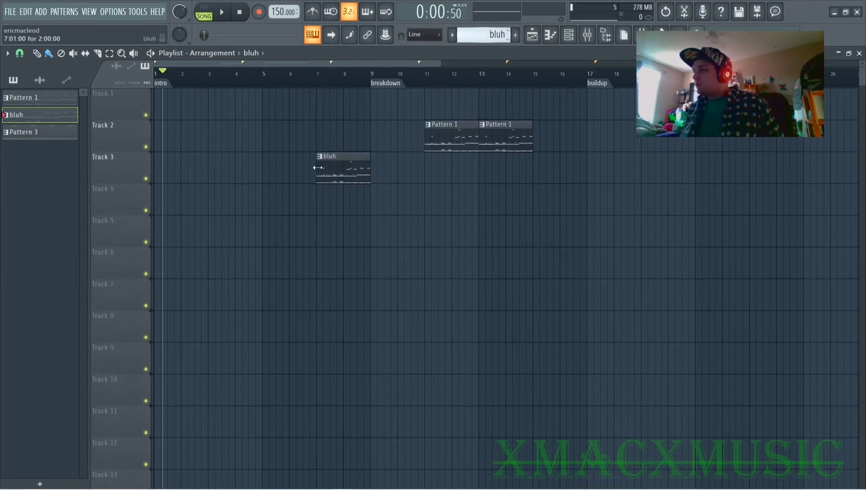
pyautogui.click(492, 35)
pyautogui.click(653, 43)
pyautogui.click(665, 54)
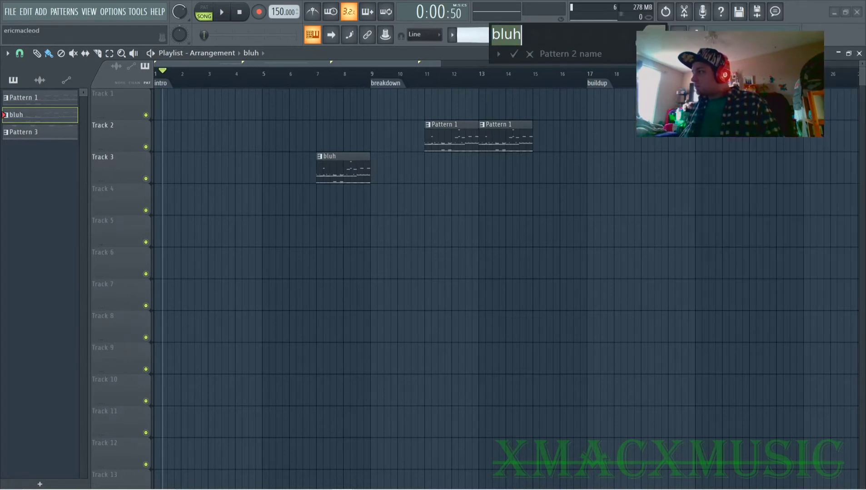
pyautogui.click(517, 56)
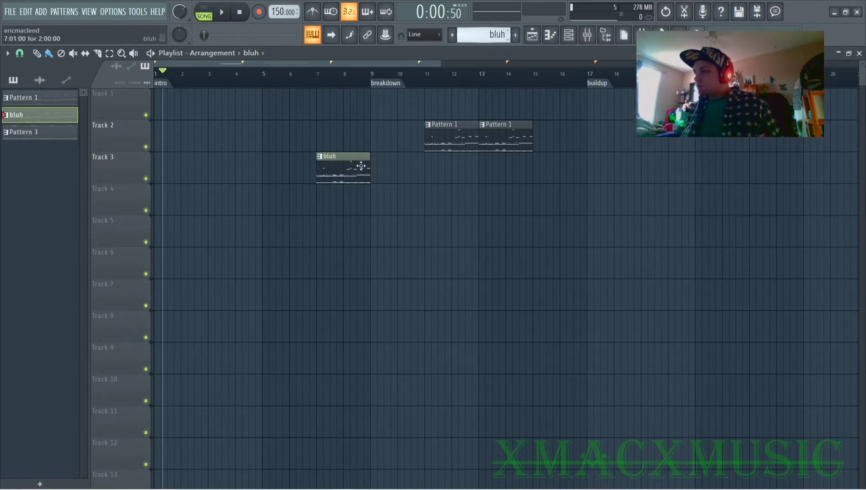
# Step: Auto-name Track 3 from its bluh clip
pyautogui.rightClick(97, 160)
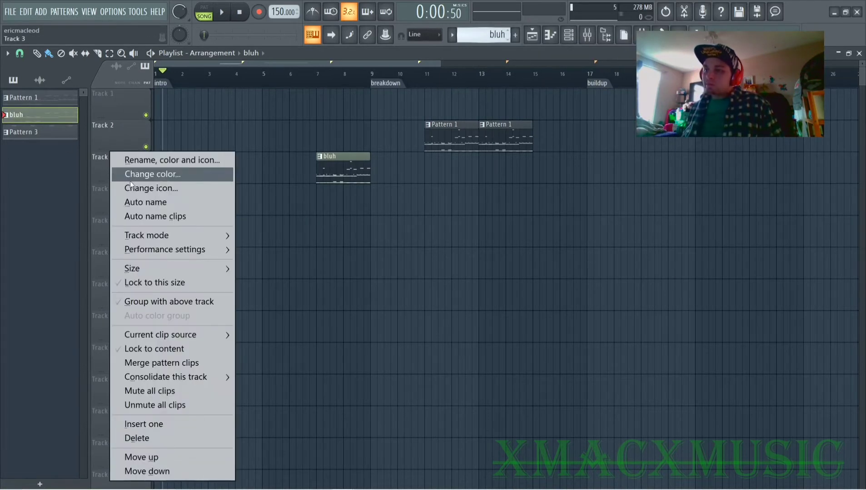
pyautogui.click(170, 199)
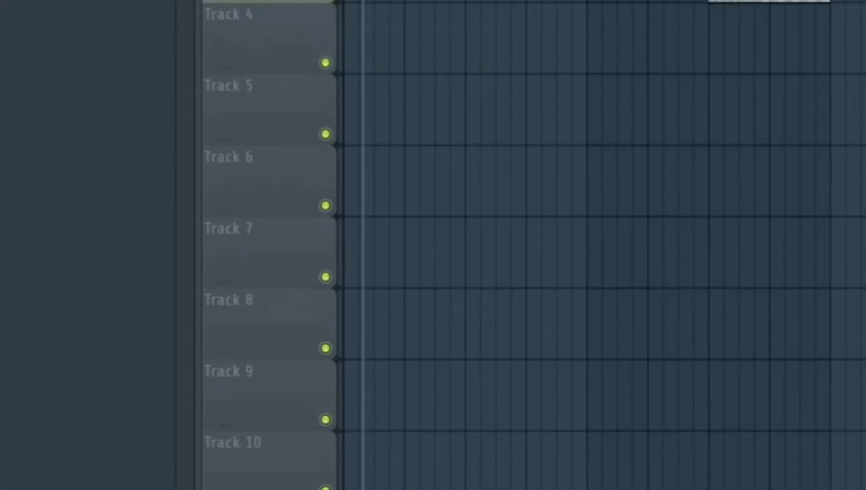
pyautogui.rightClick(243, 1)
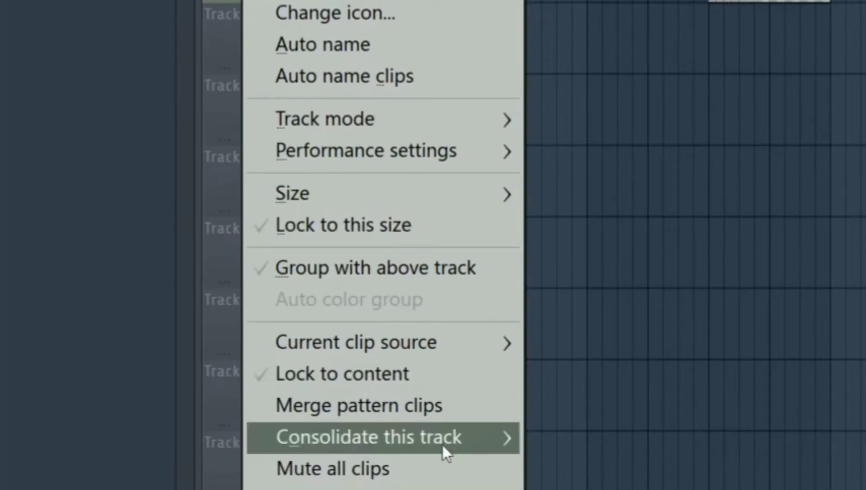
pyautogui.moveTo(448, 449)
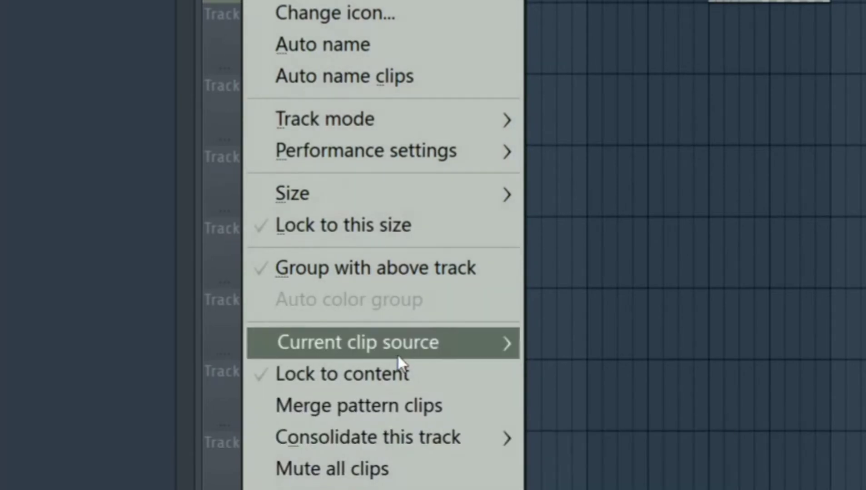
# Step: Group Track 2 with Track 1 above it
pyautogui.scroll(-2, 423, 329)
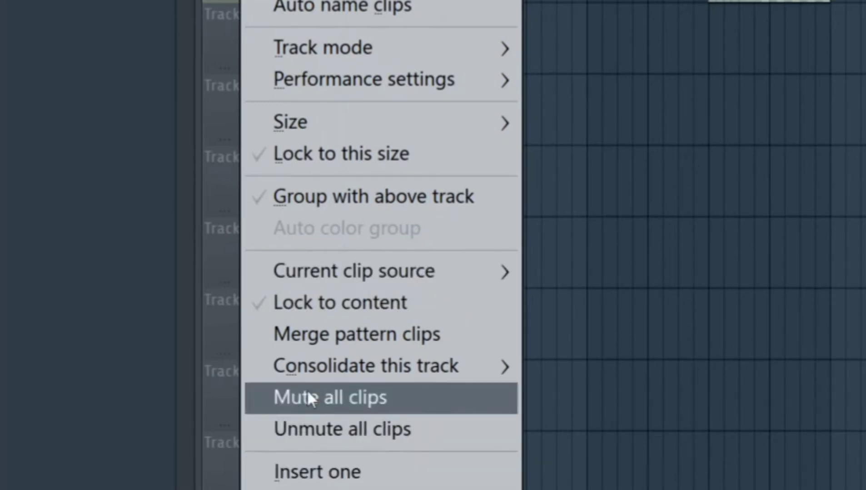
pyautogui.moveTo(300, 134)
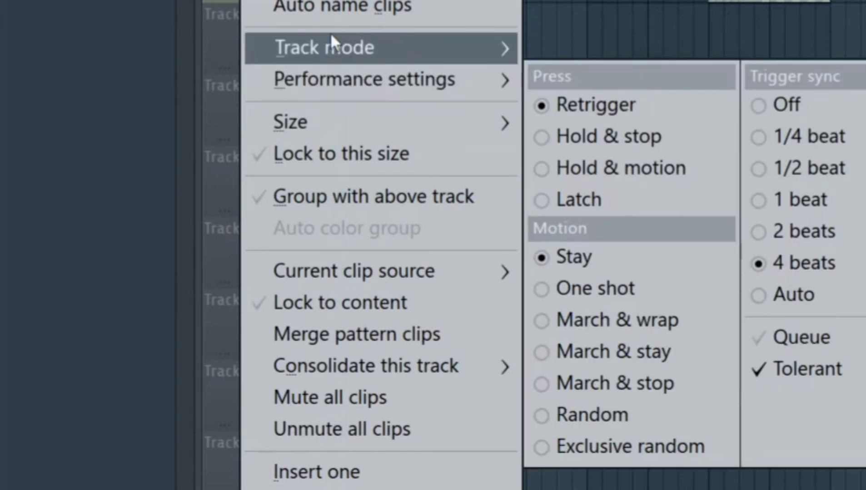
pyautogui.moveTo(331, 38)
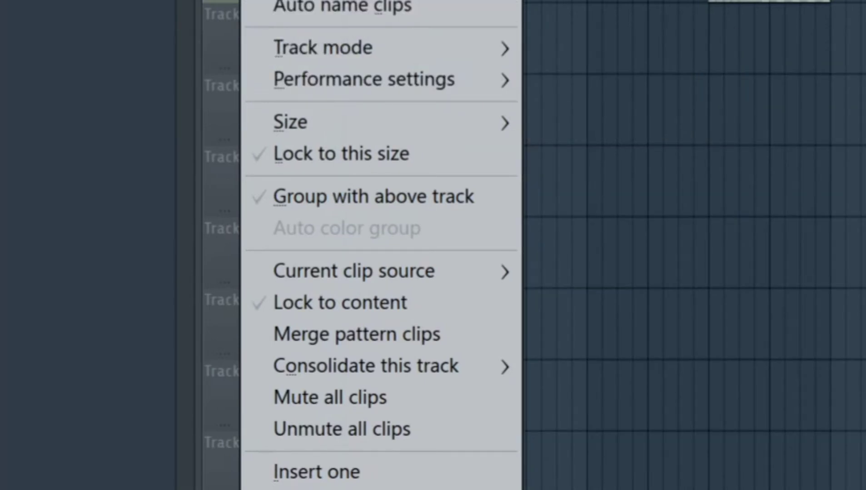
pyautogui.click(313, 198)
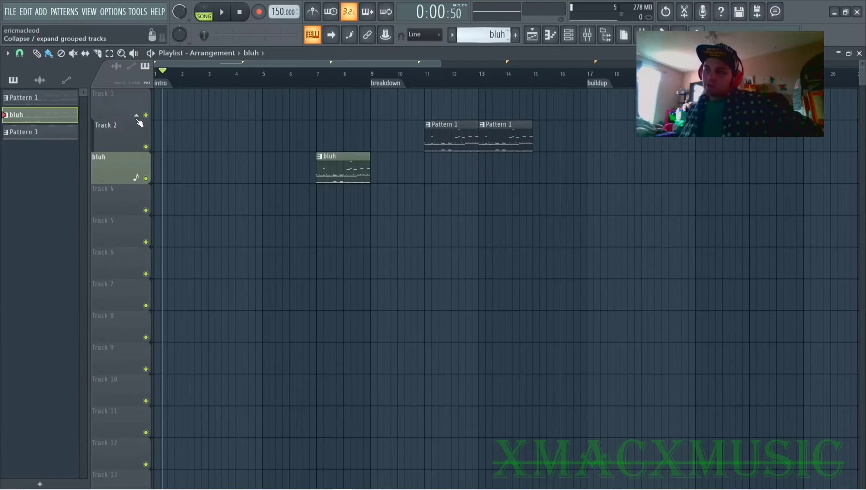
# Step: Collapse and expand the Track 1 group twice to check how Track 2 hides and reappears
pyautogui.click(136, 117)
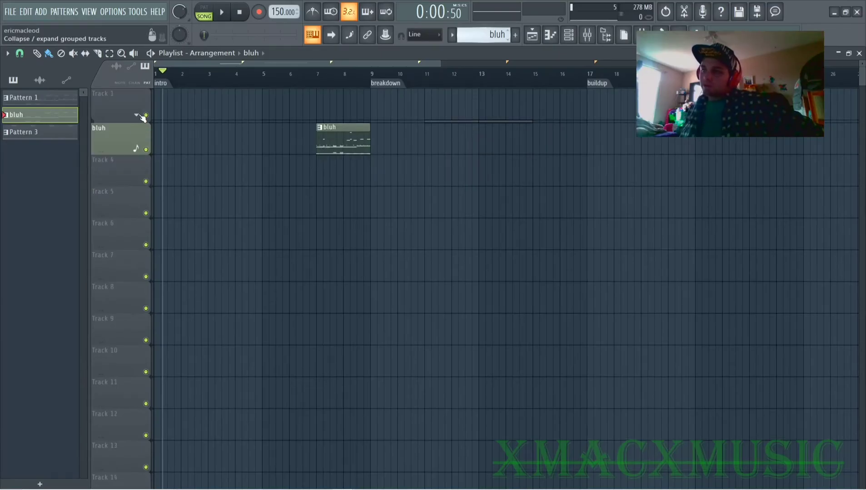
pyautogui.click(137, 117)
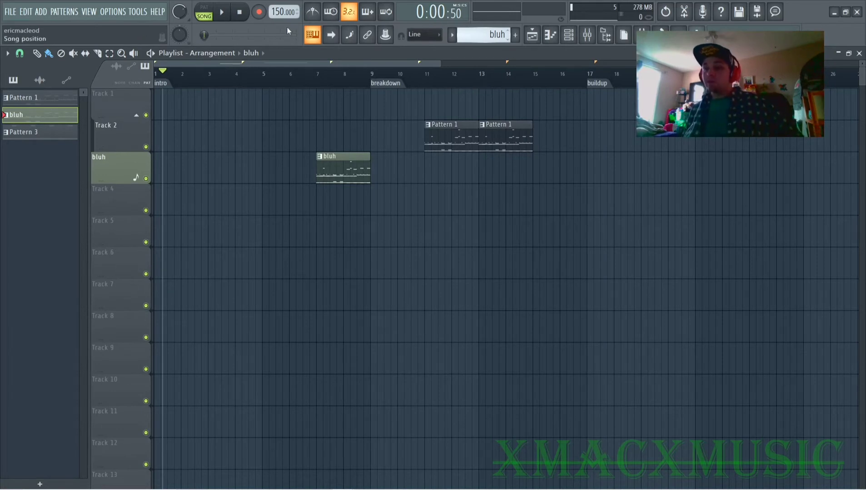
pyautogui.click(137, 116)
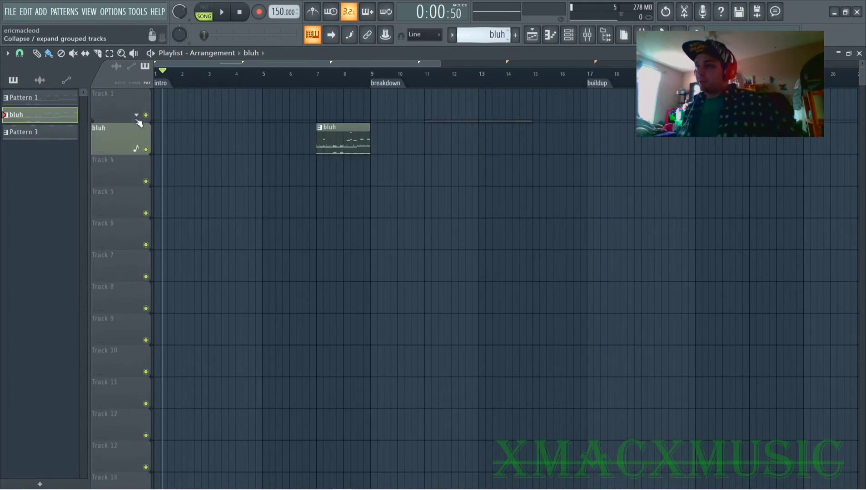
pyautogui.click(138, 115)
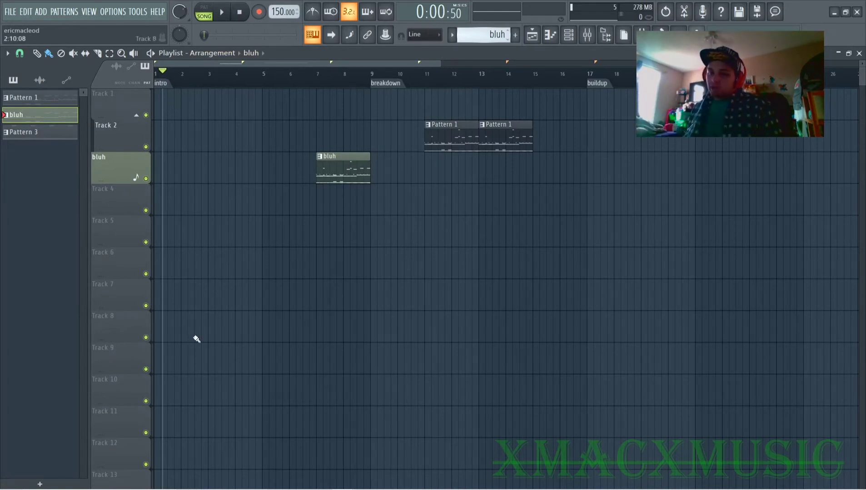
pyautogui.scroll(-4, 141, 448)
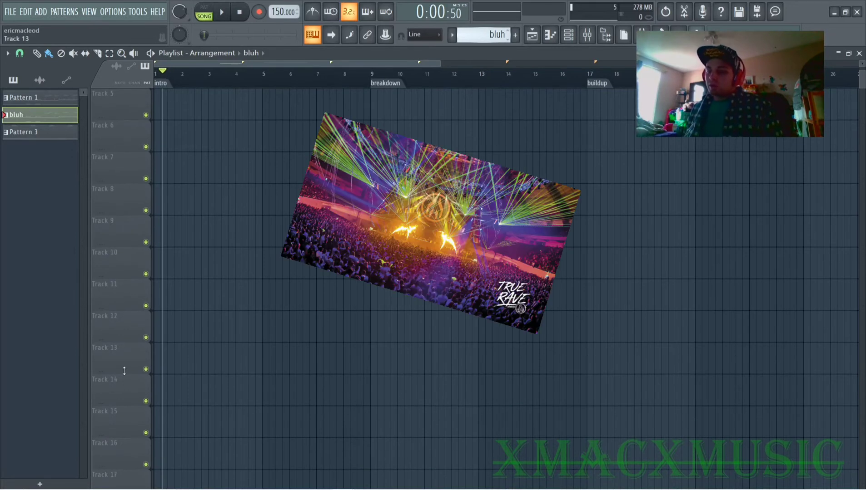
pyautogui.scroll(4, 247, 303)
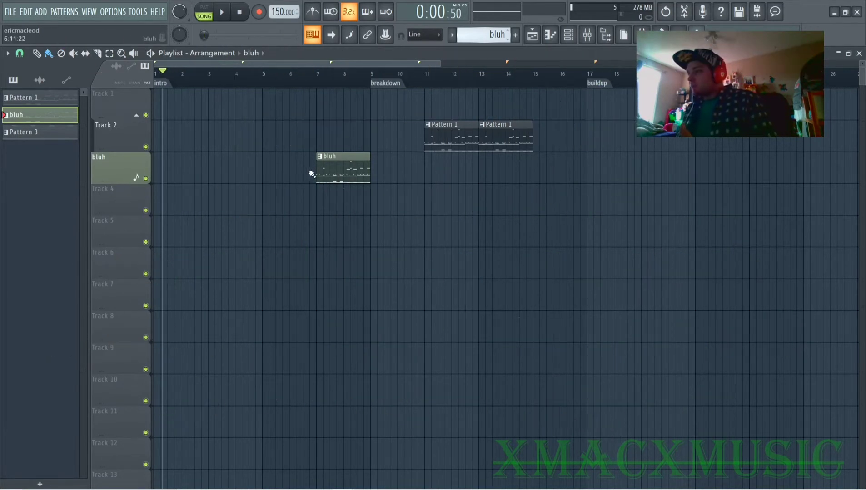
# Step: Remove all Serum and FLEX notes from the bluh pattern
pyautogui.doubleClick(339, 157)
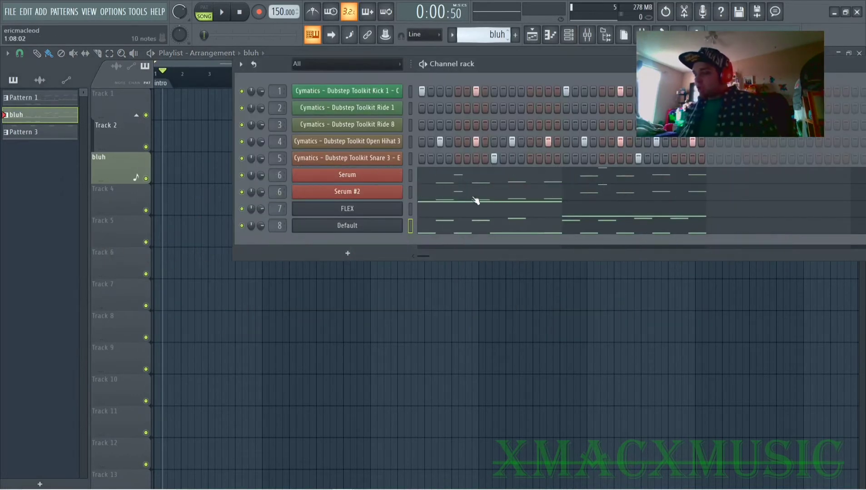
pyautogui.click(516, 178)
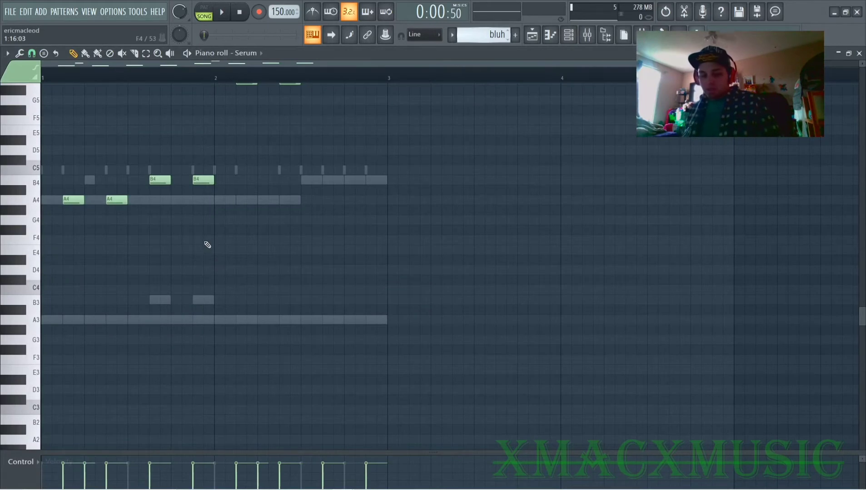
pyautogui.hotkey('ctrl', 'x')
pyautogui.press('F6')
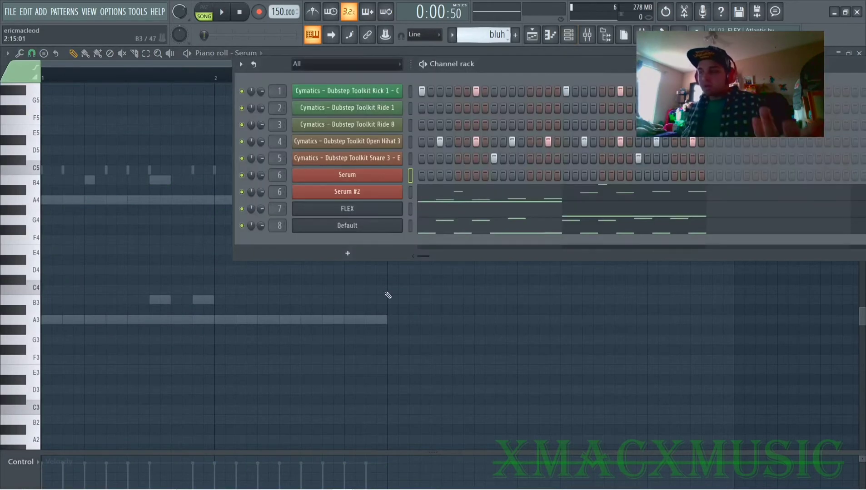
pyautogui.click(569, 220)
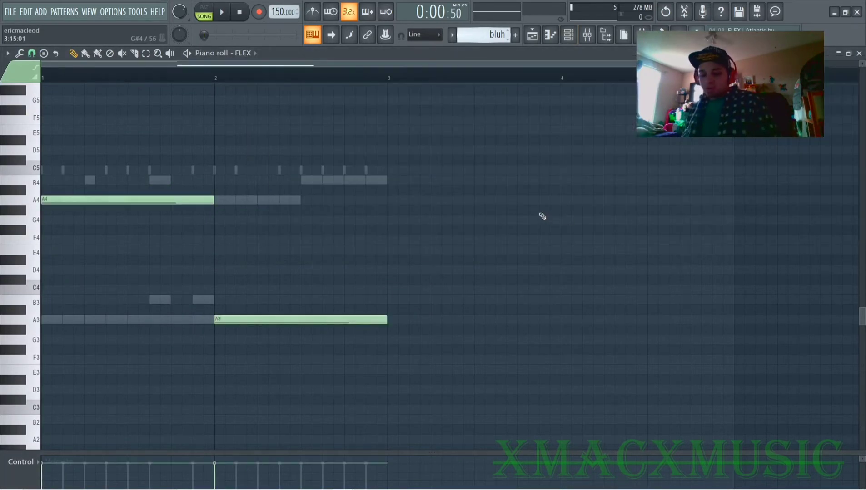
pyautogui.hotkey('ctrl', 'x')
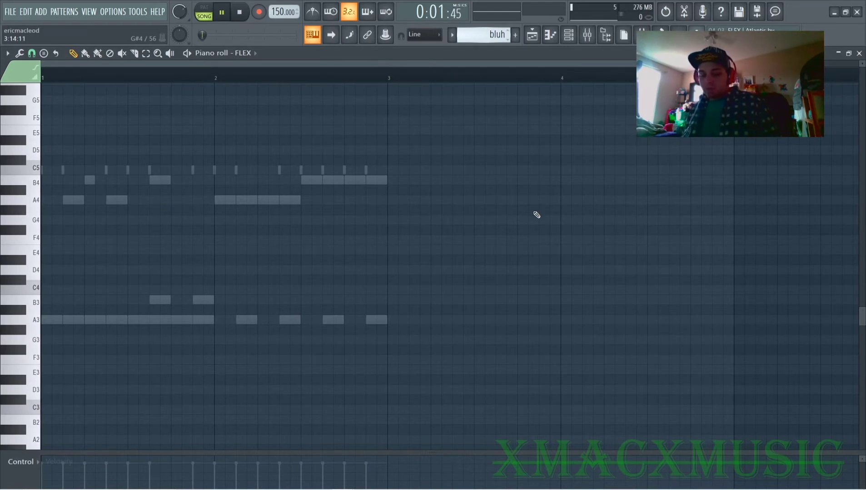
# Step: Play the bluh pattern by itself in pattern mode, stop it and return to the playlist
pyautogui.press('l')
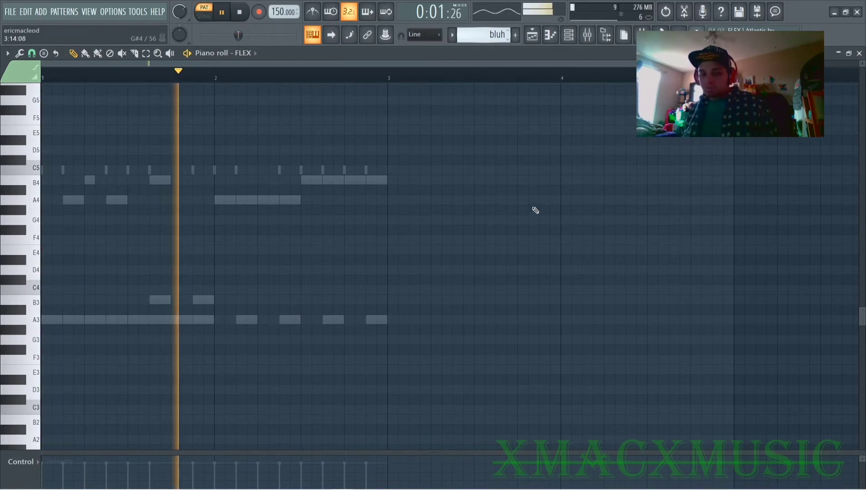
pyautogui.press('space')
pyautogui.press('F6')
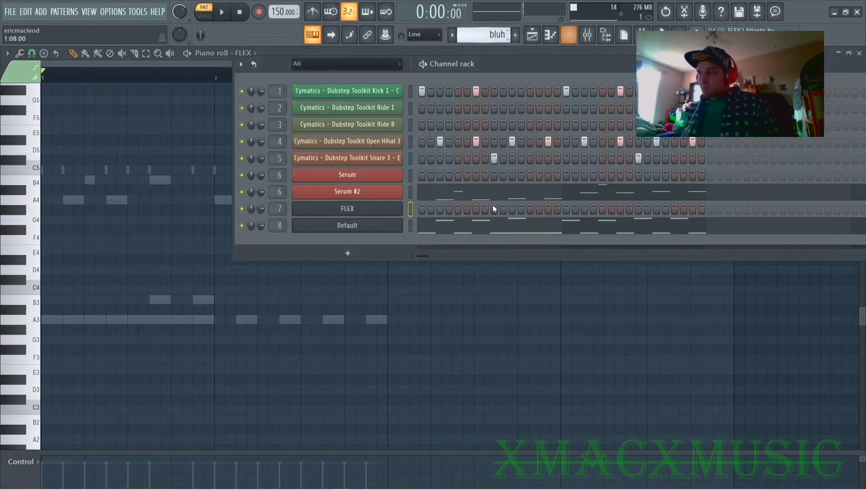
pyautogui.press('F5')
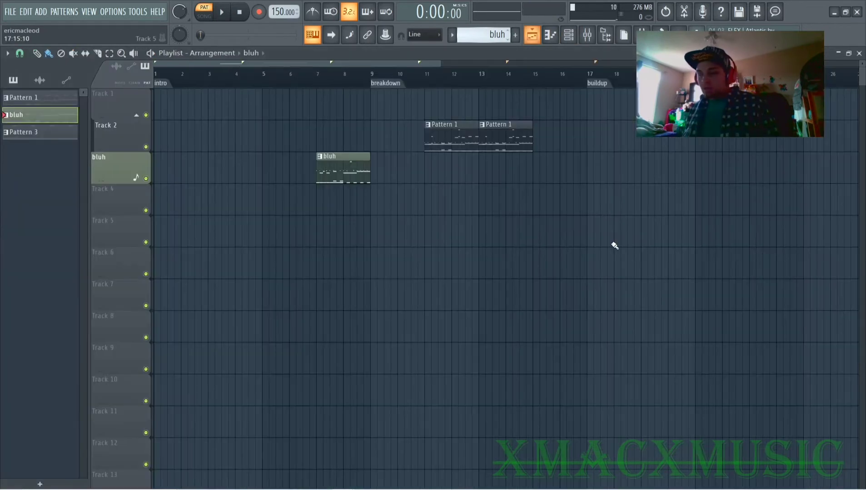
# Step: Move the first Pattern 1 clip on Track 2 to bar 9 and make the clip at bar 13 unique
pyautogui.moveTo(450, 137); pyautogui.dragTo(396, 140)
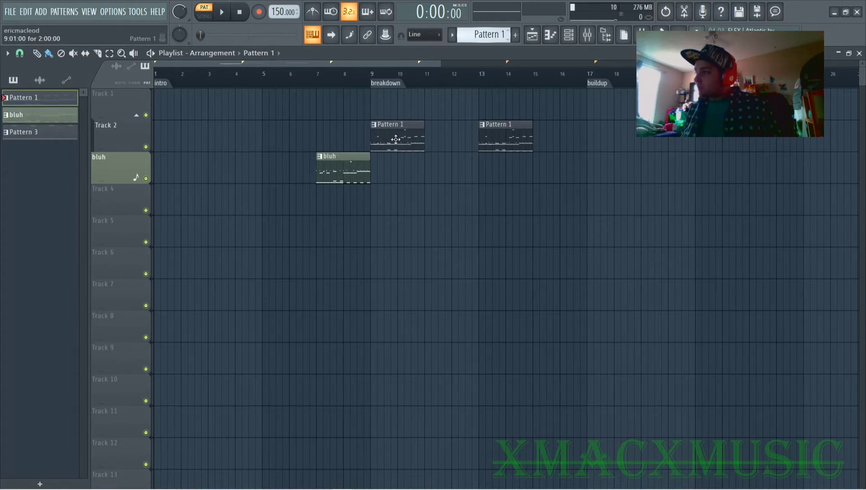
pyautogui.click(482, 128)
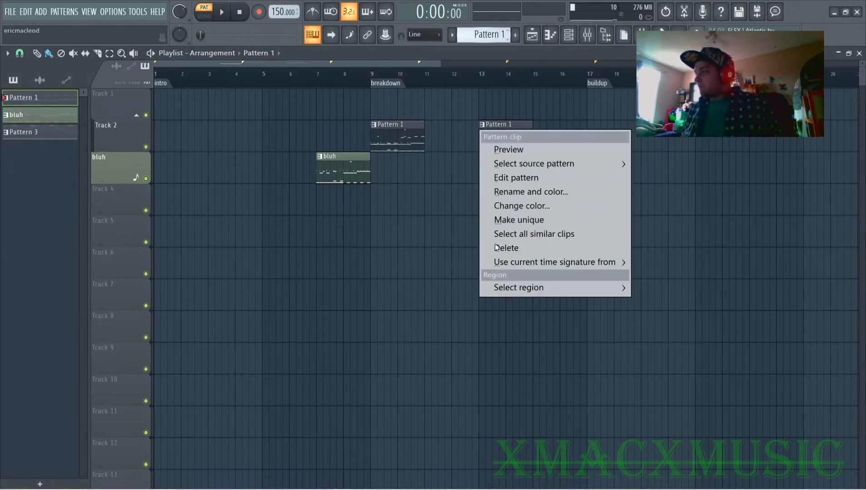
pyautogui.click(518, 221)
# Step: Rename the unique clip's pattern as "vrevervdfvv" and color it green
pyautogui.middleClick(489, 40)
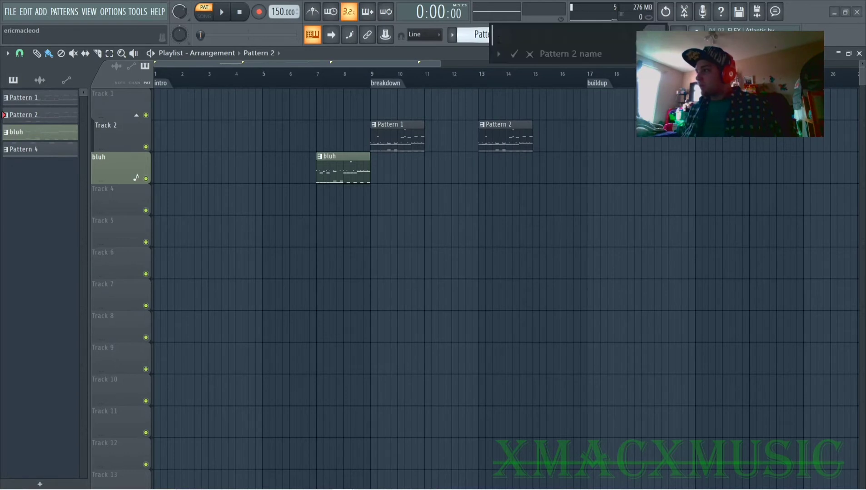
pyautogui.write('vrevervdfvv')
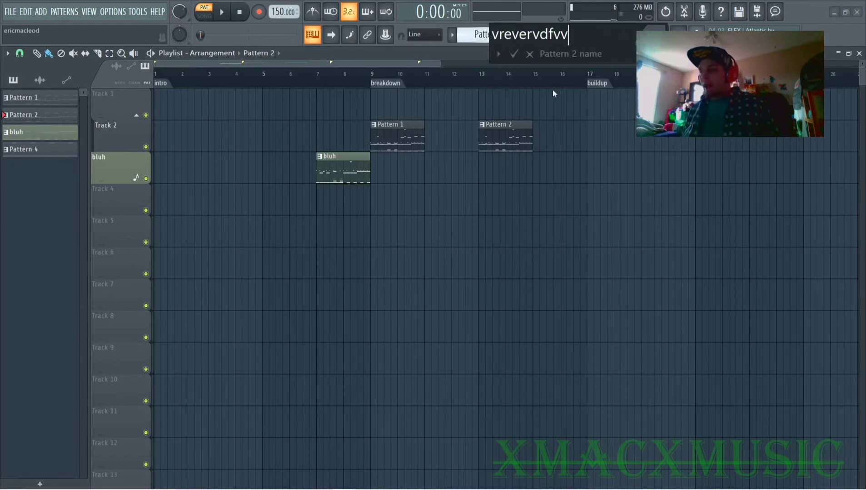
pyautogui.click(653, 42)
pyautogui.click(683, 73)
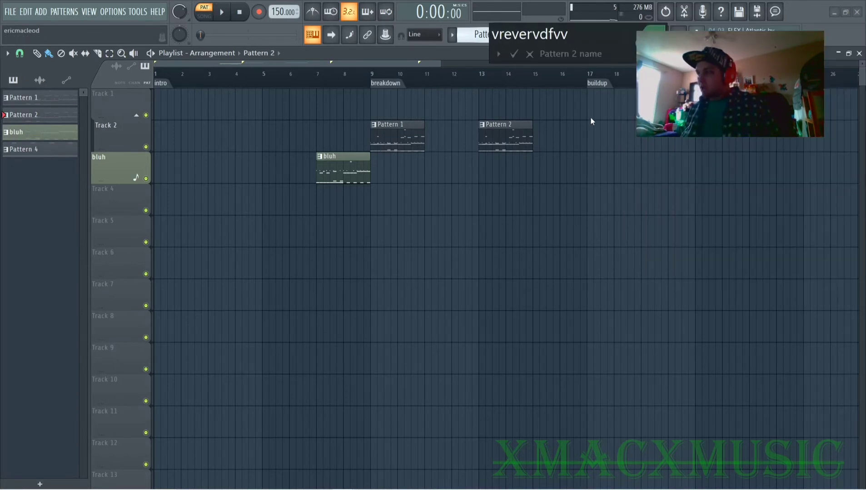
pyautogui.press('Return')
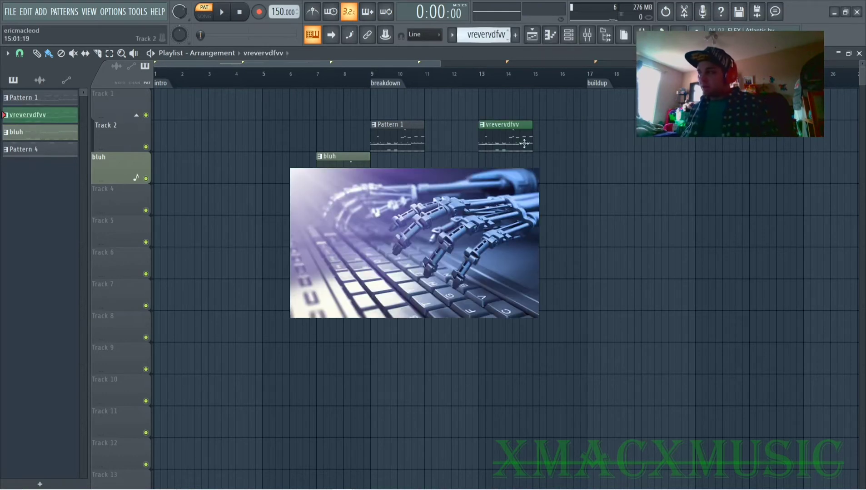
# Step: Add a Hybrid synth channel from the vrevervdfvv clip's channel rack and switch the synth to another preset
pyautogui.doubleClick(497, 138)
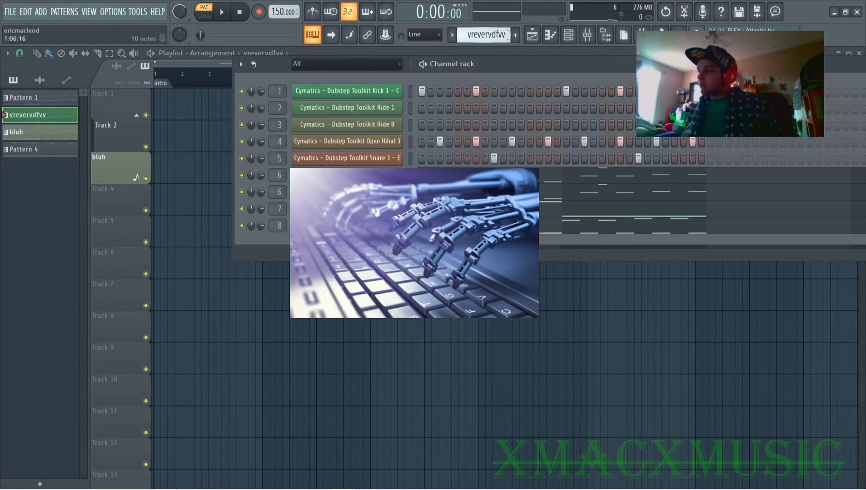
pyautogui.click(295, 252)
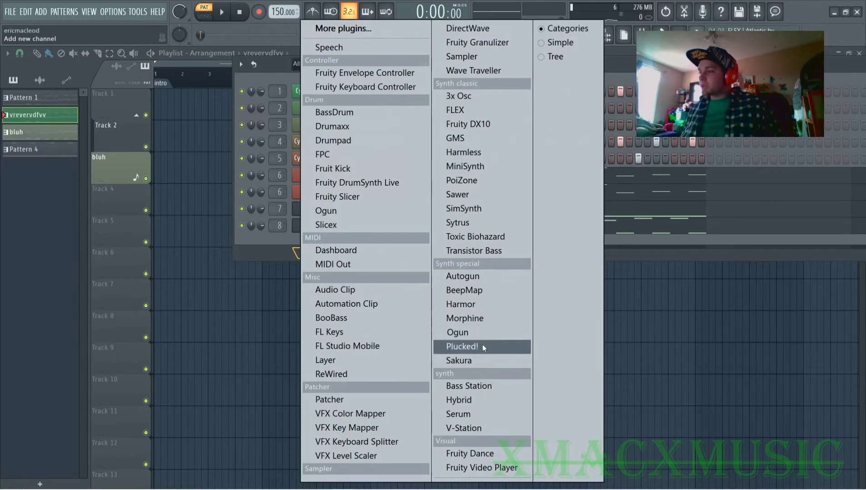
pyautogui.click(480, 401)
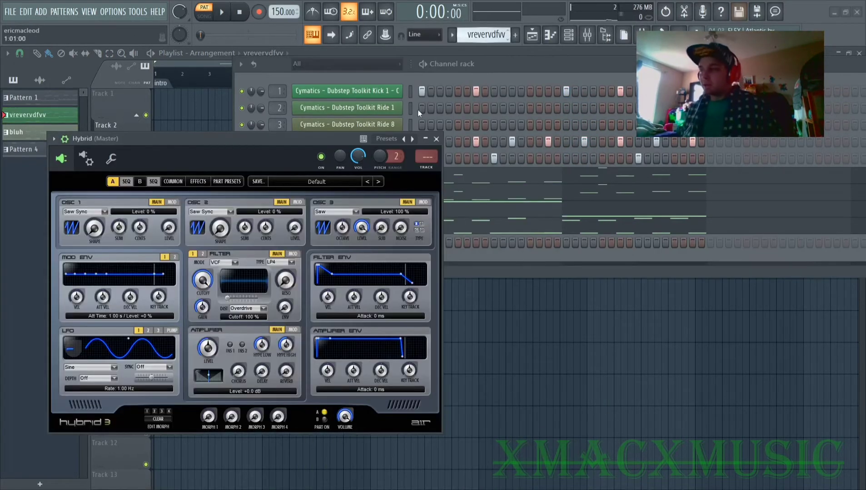
pyautogui.click(379, 181)
pyautogui.click(545, 65)
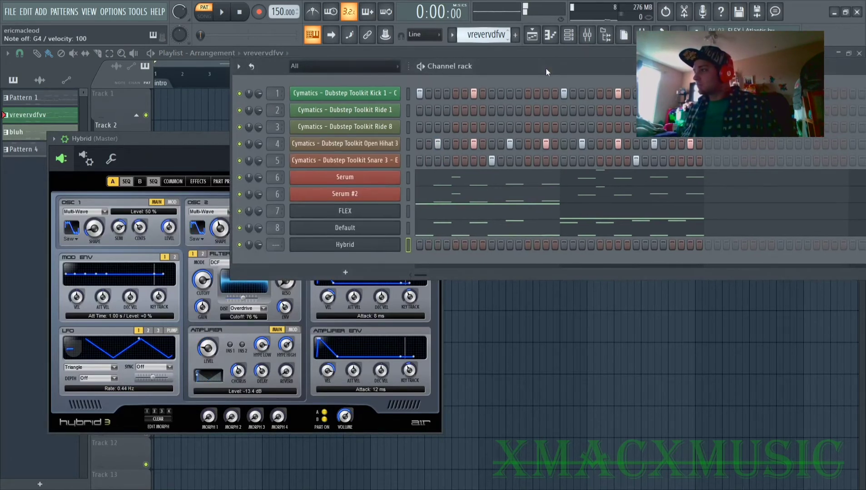
# Step: Copy the Default channel's notes into the Hybrid channel and transpose them up three semitones, from A3 to C4
pyautogui.click(447, 232)
pyautogui.click(568, 35)
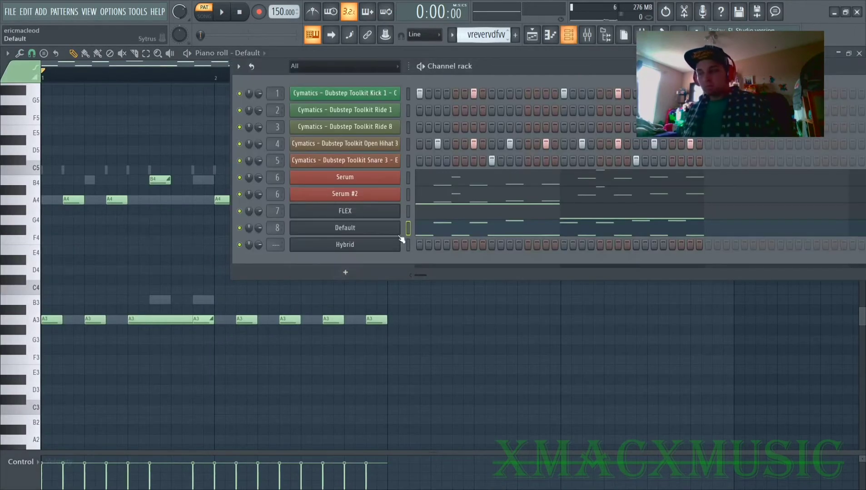
pyautogui.rightClick(389, 245)
pyautogui.click(440, 247)
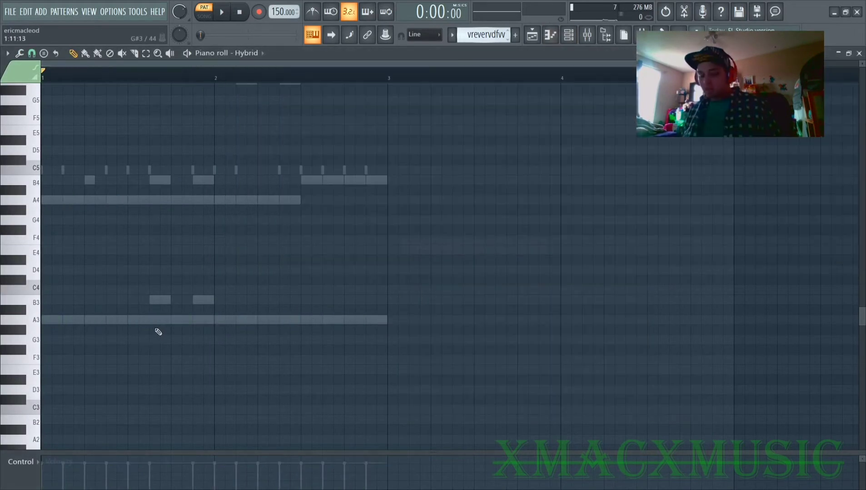
pyautogui.moveTo(177, 321); pyautogui.dragTo(163, 295)
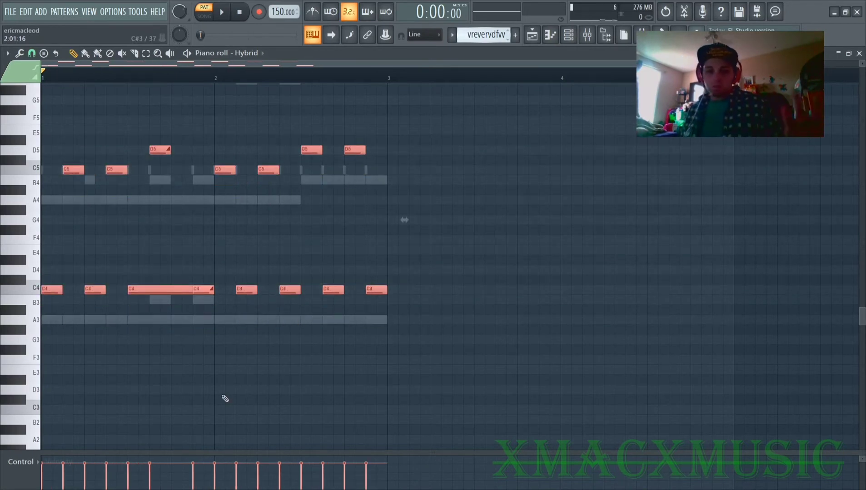
# Step: Play the vrevervdfvv pattern and cut all notes from its Serum and Serum #2 channels
pyautogui.press('space')
pyautogui.press('F6')
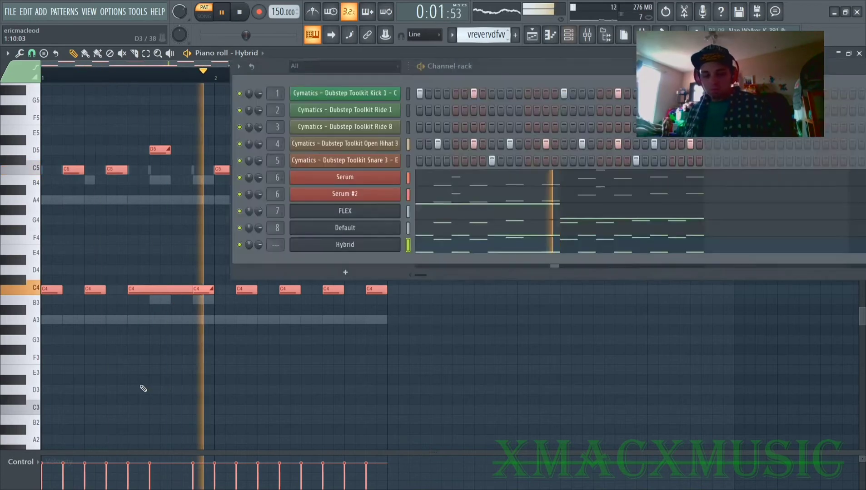
pyautogui.press('F5')
pyautogui.press('F6')
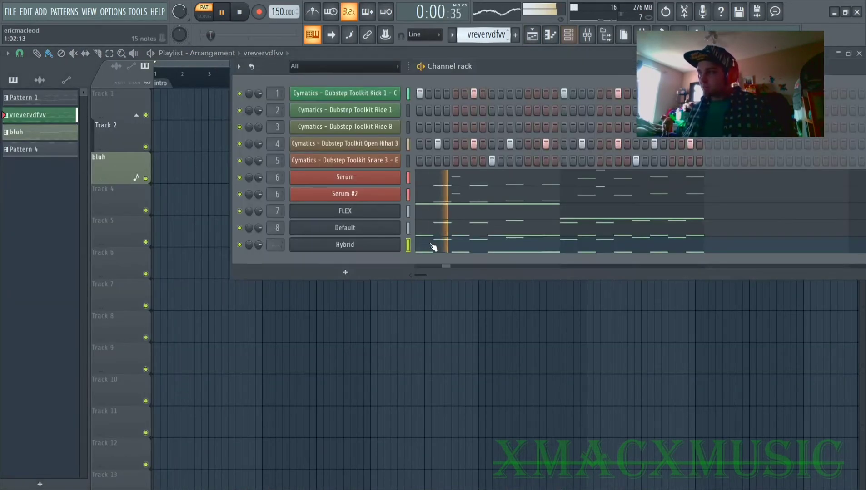
pyautogui.press('F7')
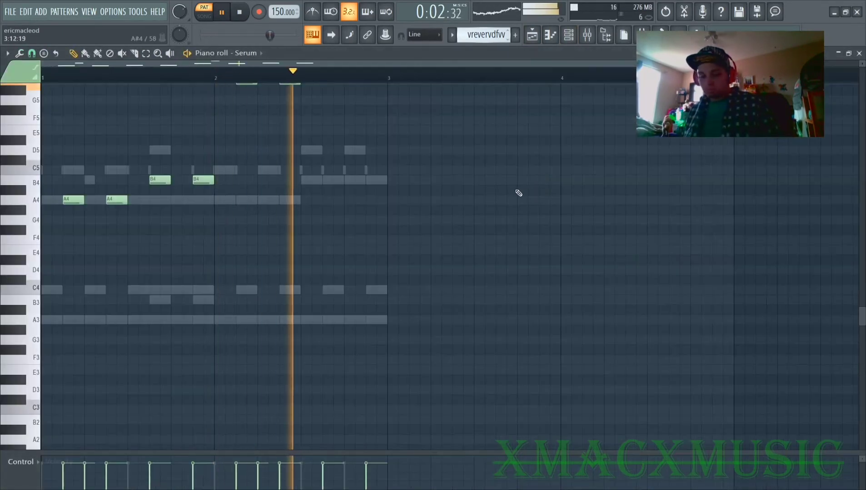
pyautogui.press('F6')
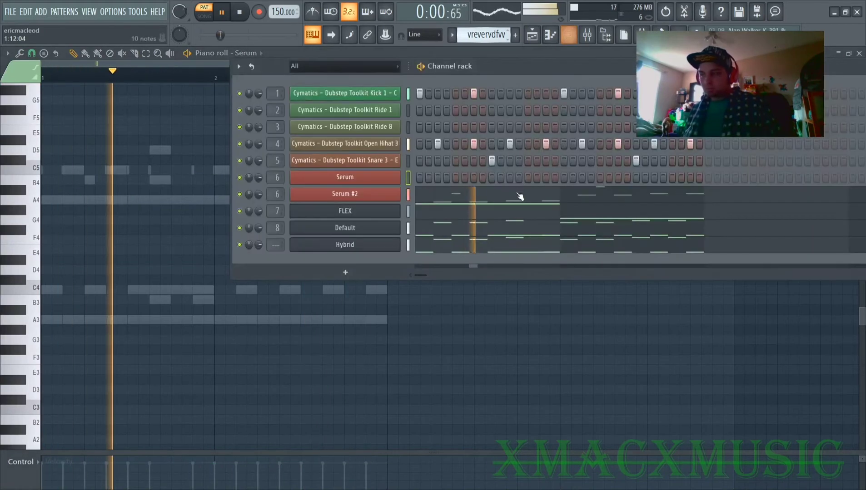
pyautogui.click(543, 199)
pyautogui.hotkey('ctrl', 'x')
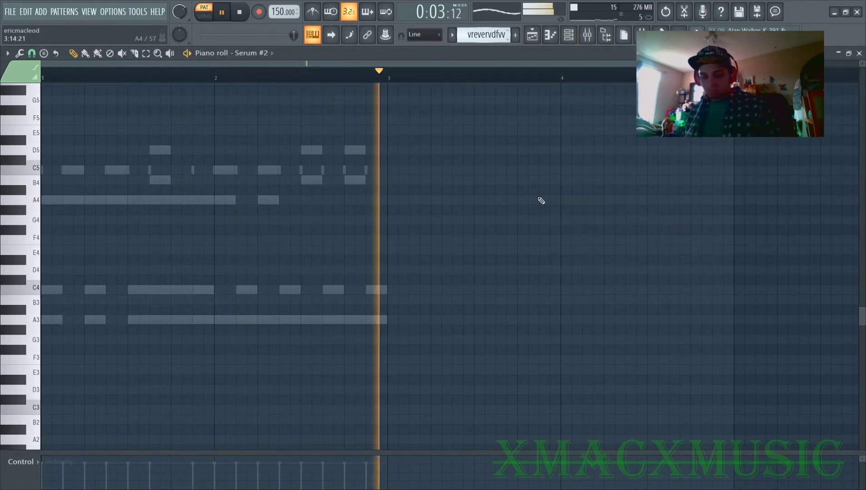
pyautogui.press('F6')
pyautogui.press('space')
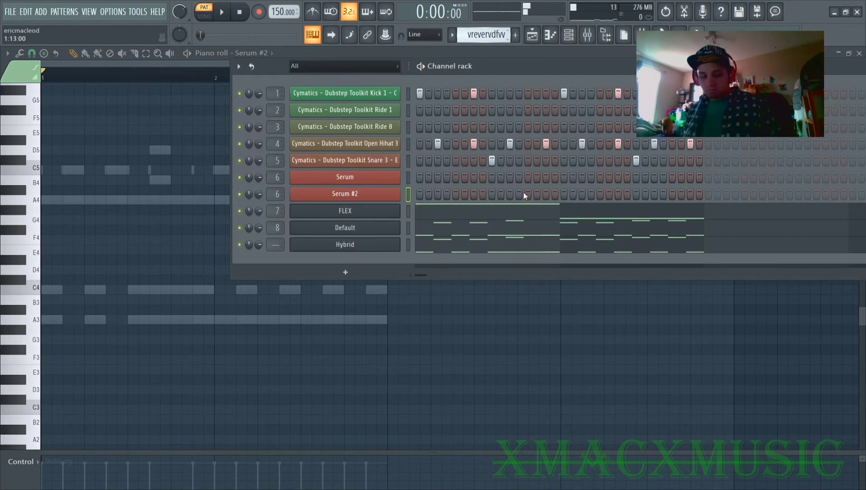
# Step: Place a vrevervdfvv clip on the bluh track at the buildup marker, bar 17, and make it unique
pyautogui.press('F5')
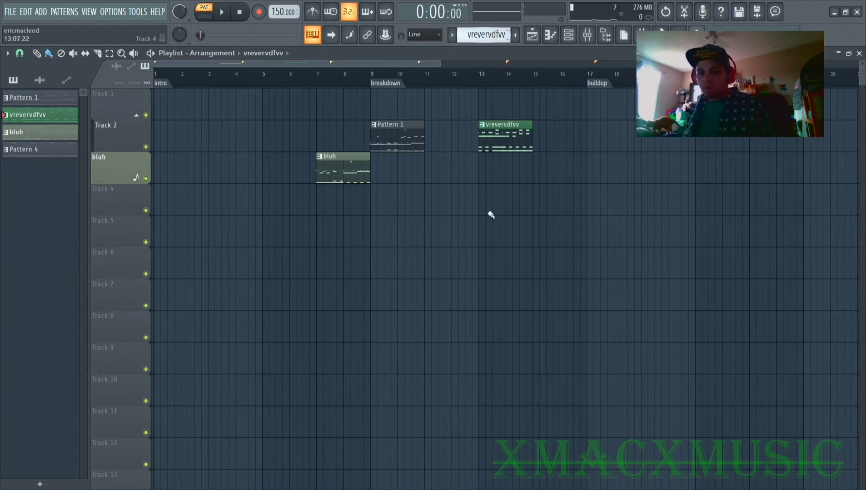
pyautogui.click(591, 173)
pyautogui.click(588, 155)
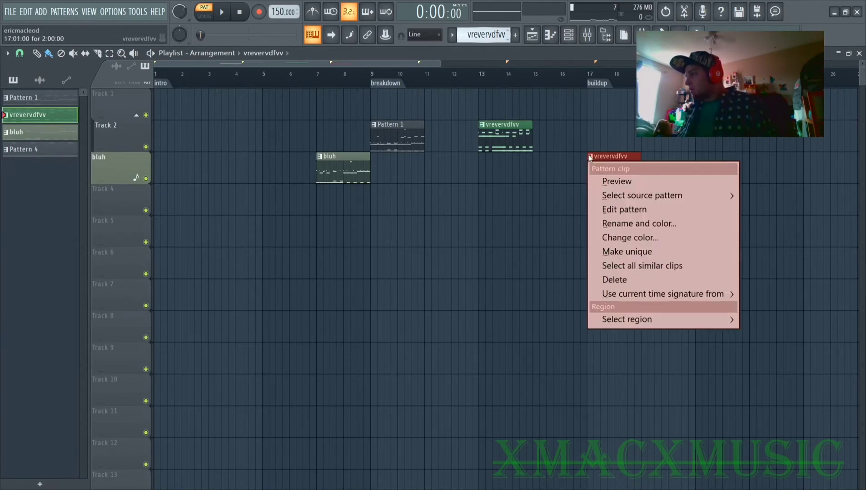
pyautogui.click(621, 257)
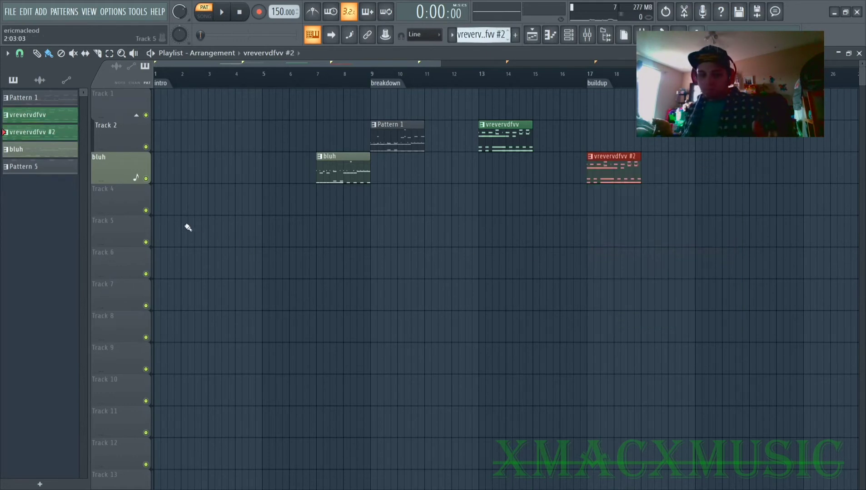
# Step: Add a Sytrus channel to the vrevervdfvv #2 pattern and audition its default sound with a few notes
pyautogui.press('F6')
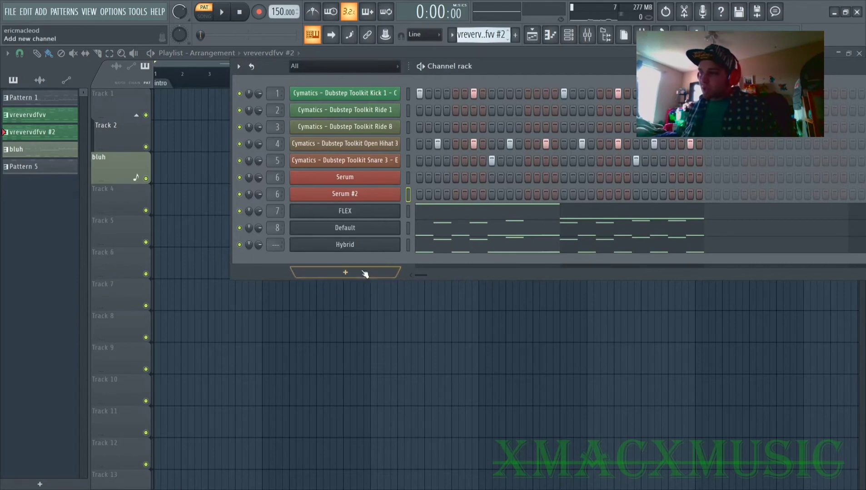
pyautogui.click(345, 272)
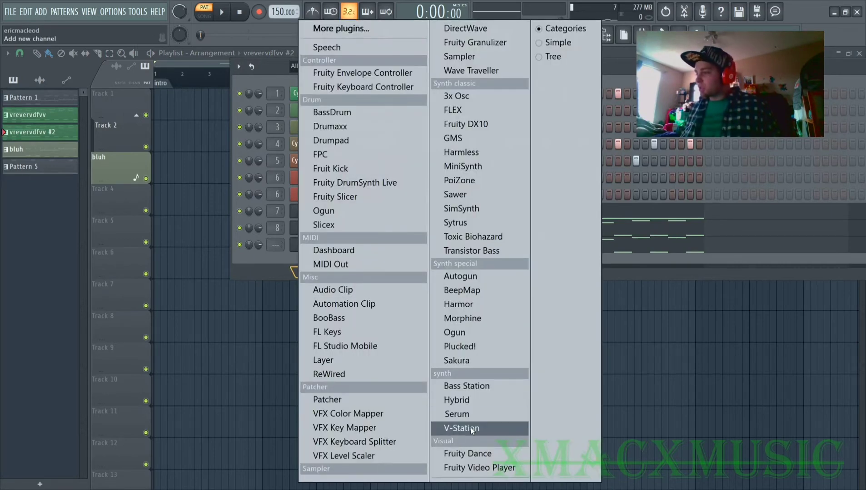
pyautogui.click(453, 223)
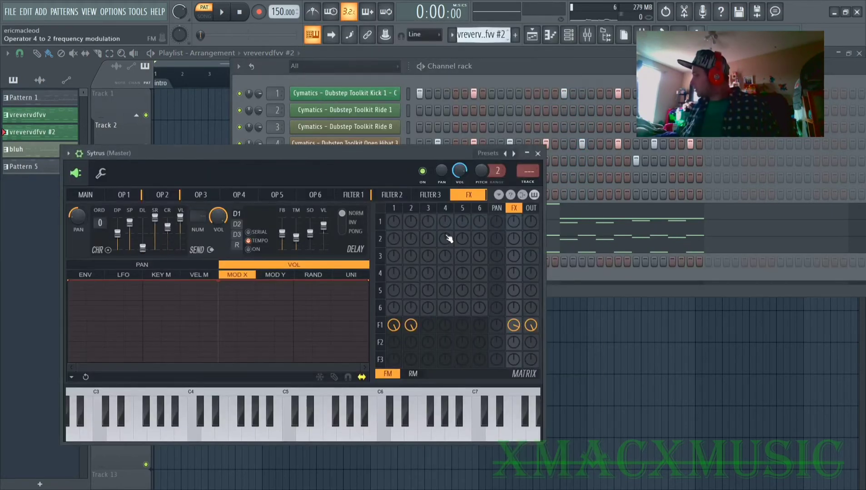
pyautogui.press('b')
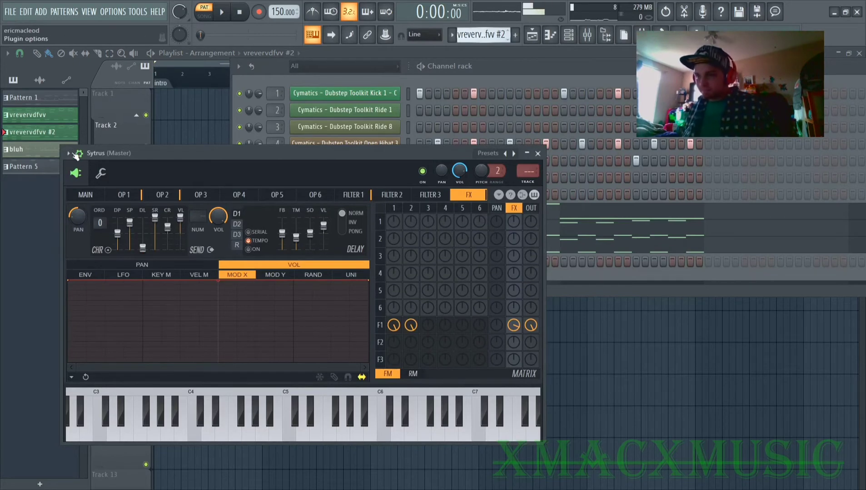
pyautogui.press('t')
pyautogui.press('t')
pyautogui.press('b')
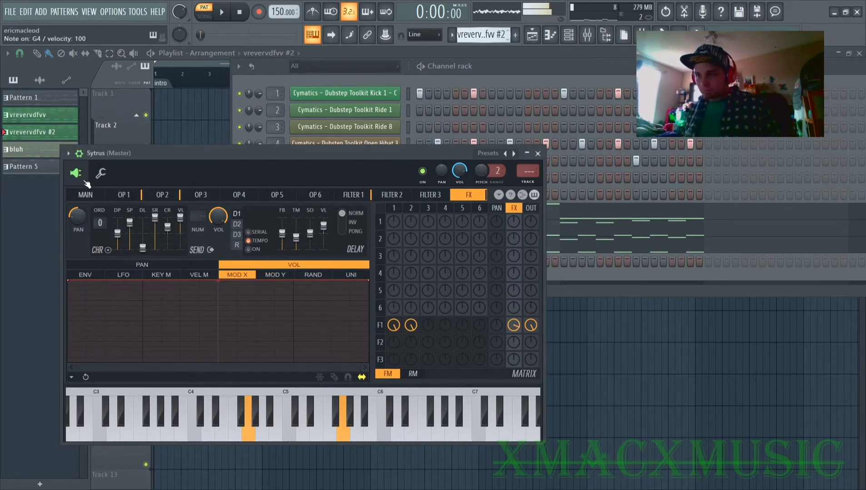
# Step: Load the Orbital bass preset in Sytrus and audition it
pyautogui.click(68, 155)
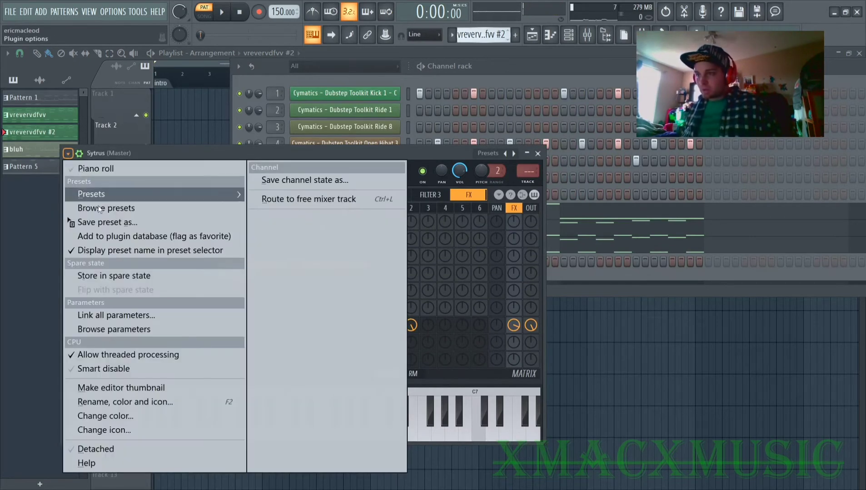
pyautogui.click(118, 197)
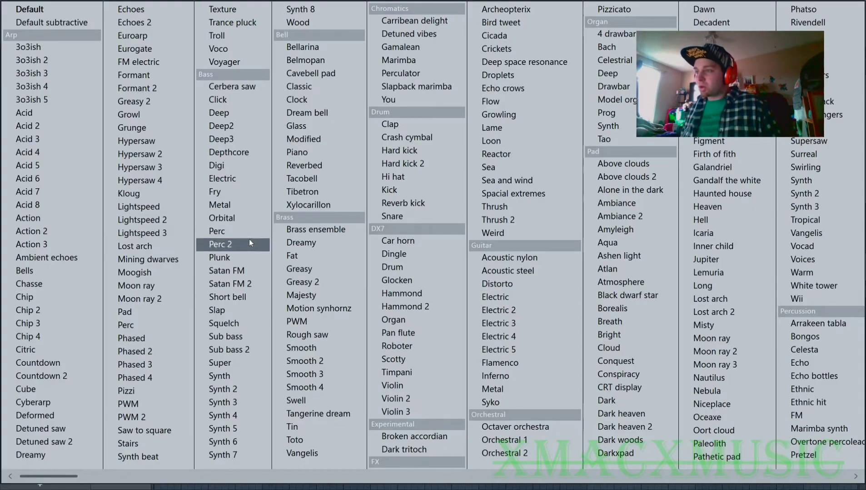
pyautogui.click(223, 218)
pyautogui.press('b')
pyautogui.press('t')
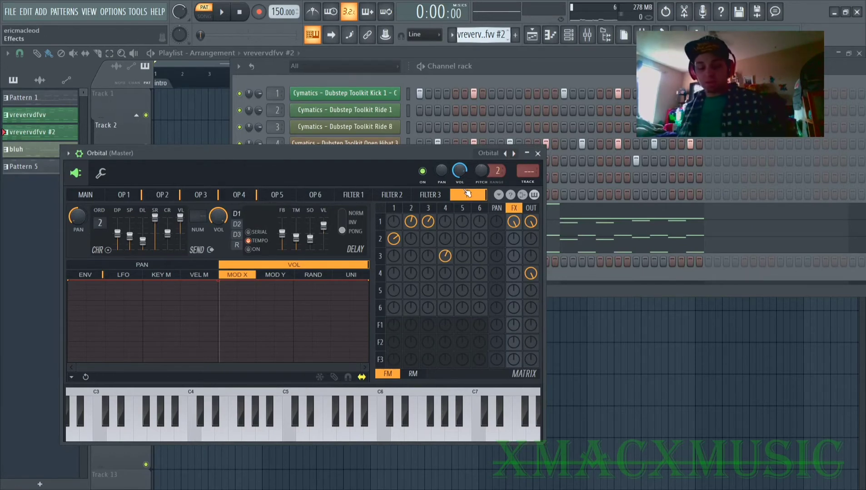
# Step: Draw an A3 note in the Orbital channel's piano roll from bar 1 and extend it to eight bars
pyautogui.press('F7')
pyautogui.click(85, 341)
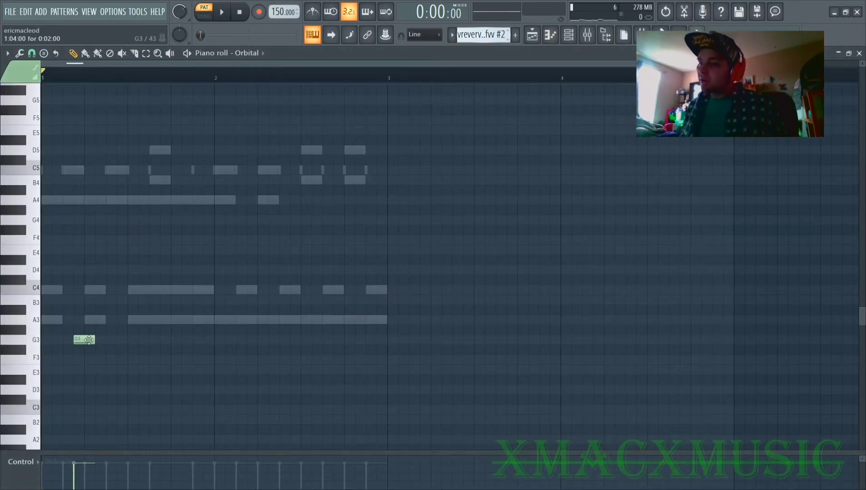
pyautogui.moveTo(85, 341); pyautogui.dragTo(728, 322)
pyautogui.scroll(-3, 650, 363)
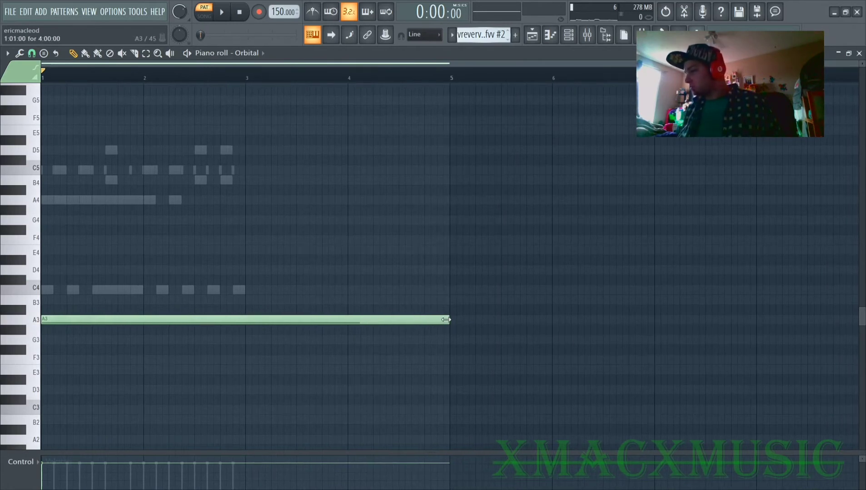
pyautogui.moveTo(446, 320)
pyautogui.mouseDown()
pyautogui.moveTo(624, 324)
pyautogui.moveTo(858, 300)
pyautogui.moveTo(776, 311)
pyautogui.moveTo(836, 304)
pyautogui.mouseUp()
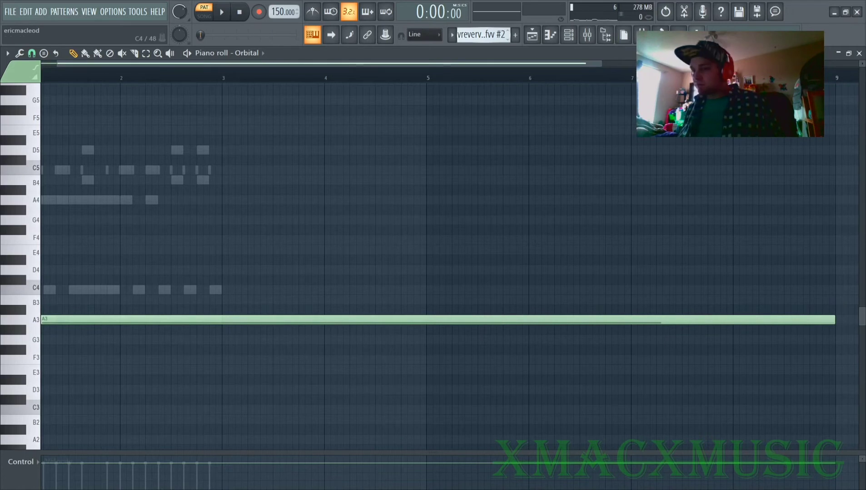
# Step: Add an eight-bar slide note at F7 above the long A3 note, starting at bar 1
pyautogui.scroll(8, 118, 272)
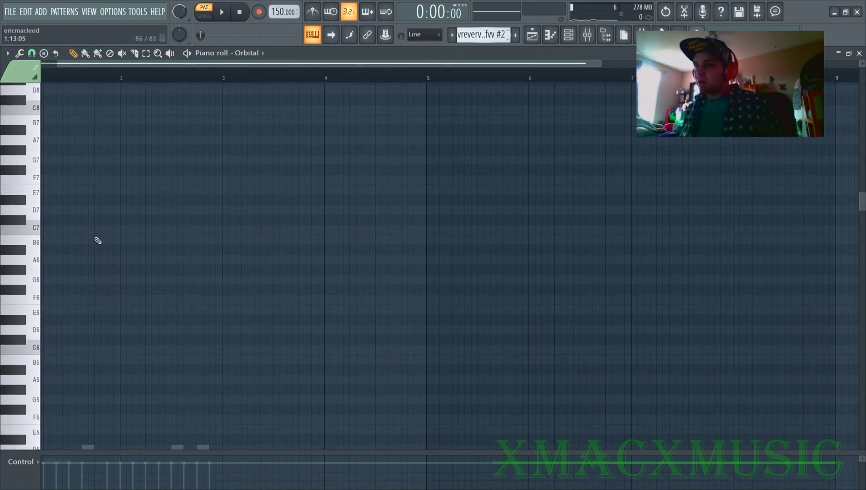
pyautogui.scroll(2, 86, 241)
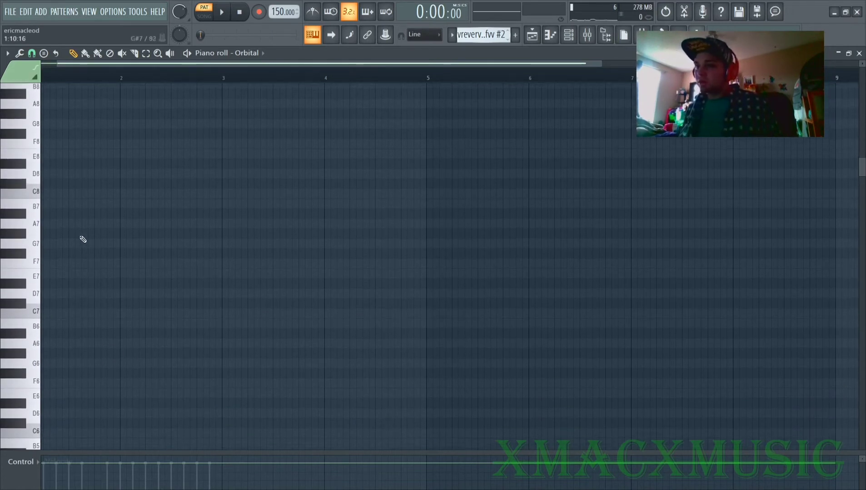
pyautogui.click(44, 272)
# Step: Listen to the vrevervdfvv #2 pattern, then play the arrangement from the buildup marker in song mode
pyautogui.press('space')
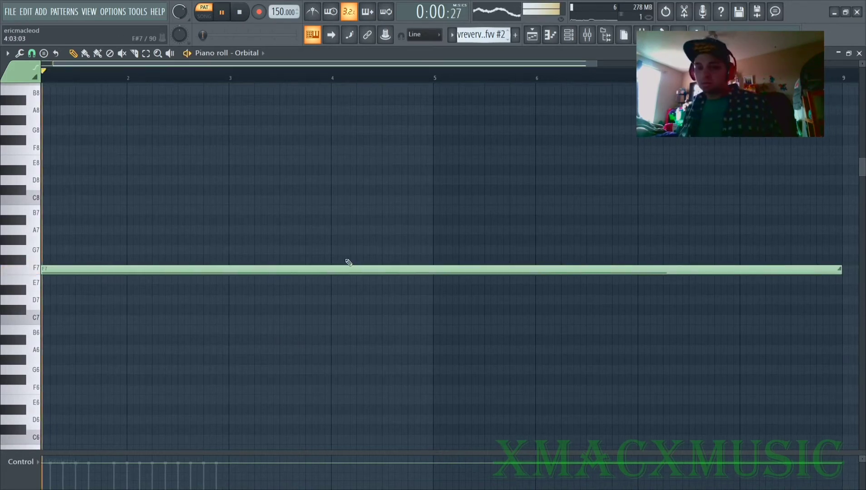
pyautogui.press('F6')
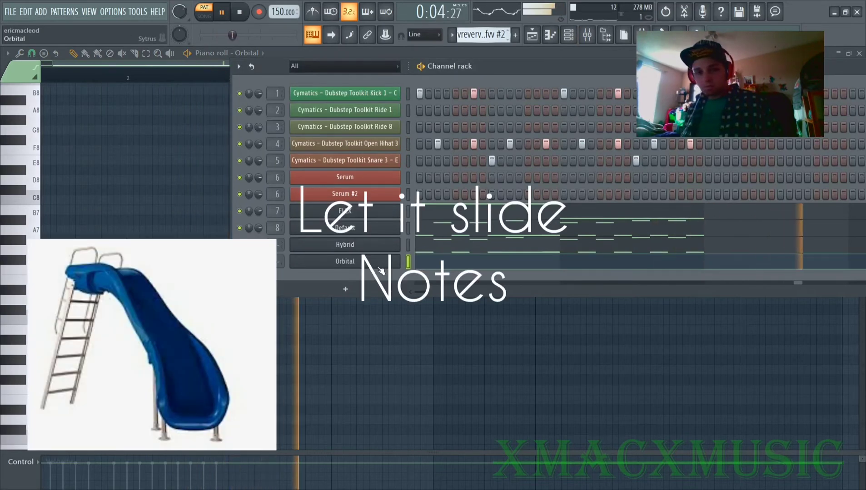
pyautogui.press('F5')
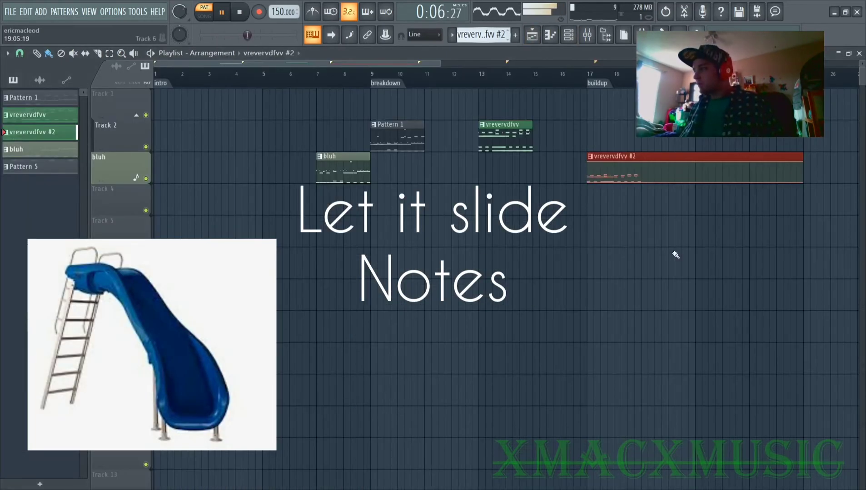
pyautogui.click(611, 83)
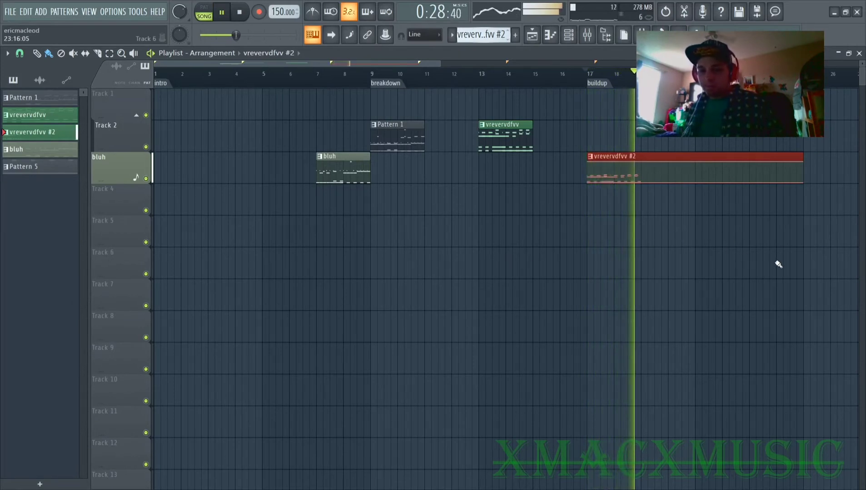
pyautogui.press('space')
pyautogui.press('space')
pyautogui.press('space')
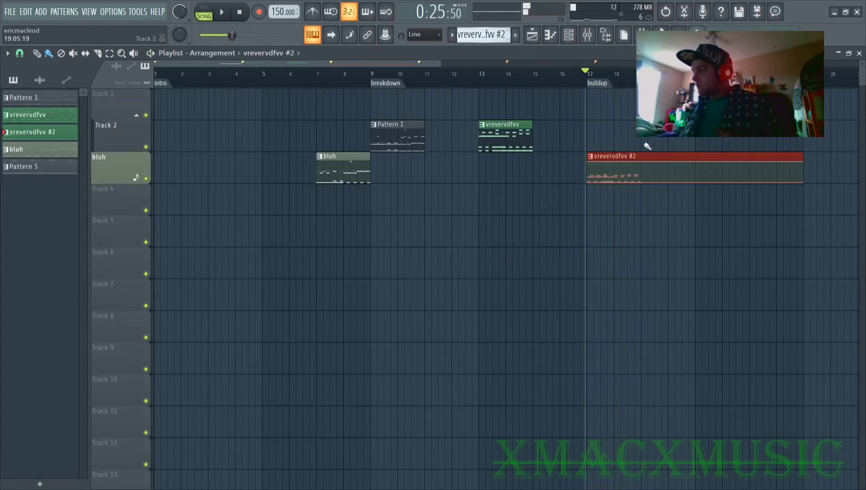
# Step: Place the SERUM WOBseamless style sample from the 1 A Edison folder on Track 5 at the drop marker, bar 25, and close the browser
pyautogui.hscroll(10, 659, 276)
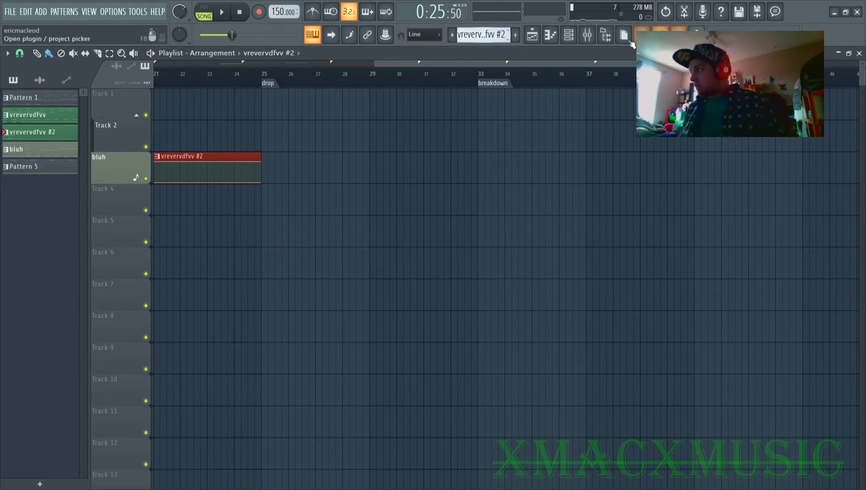
pyautogui.click(605, 37)
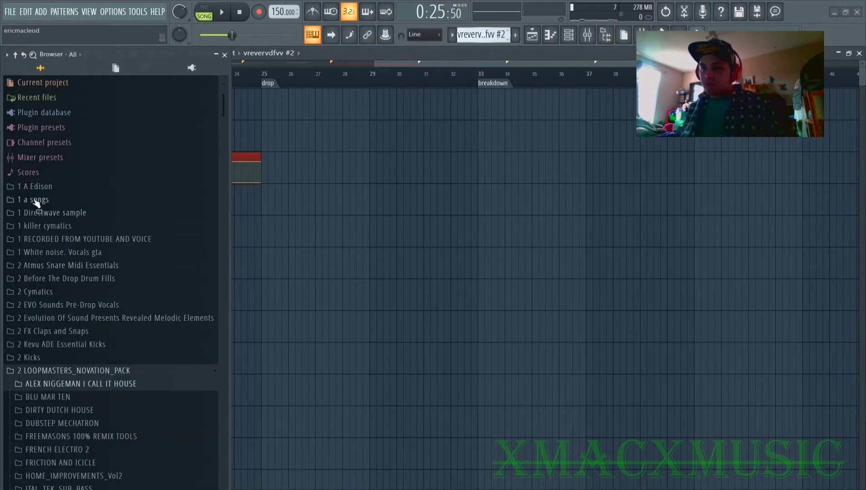
pyautogui.click(46, 187)
pyautogui.scroll(-15, 91, 236)
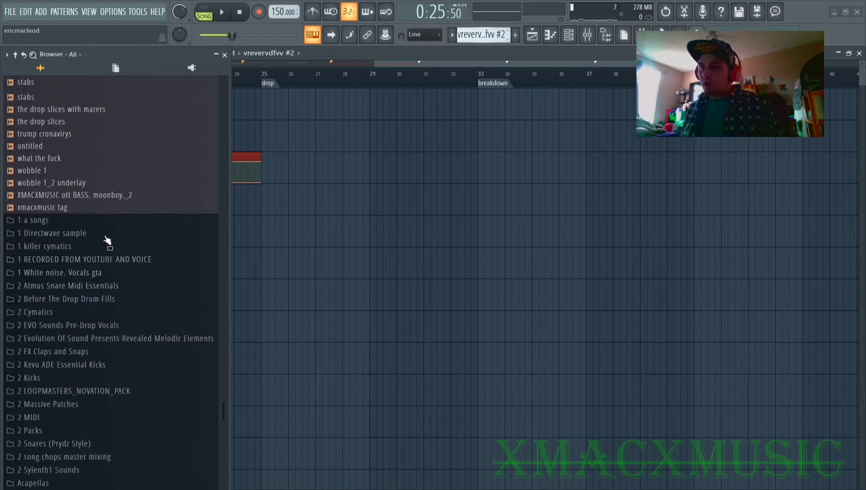
pyautogui.scroll(6, 107, 239)
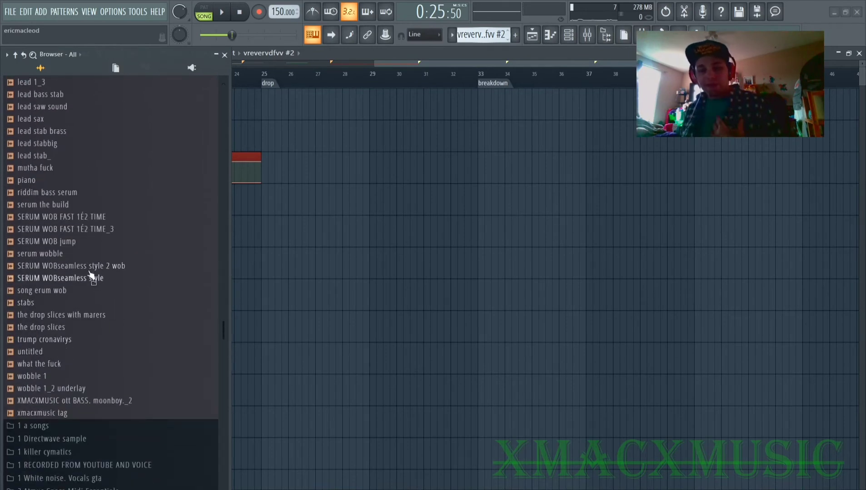
pyautogui.click(85, 279)
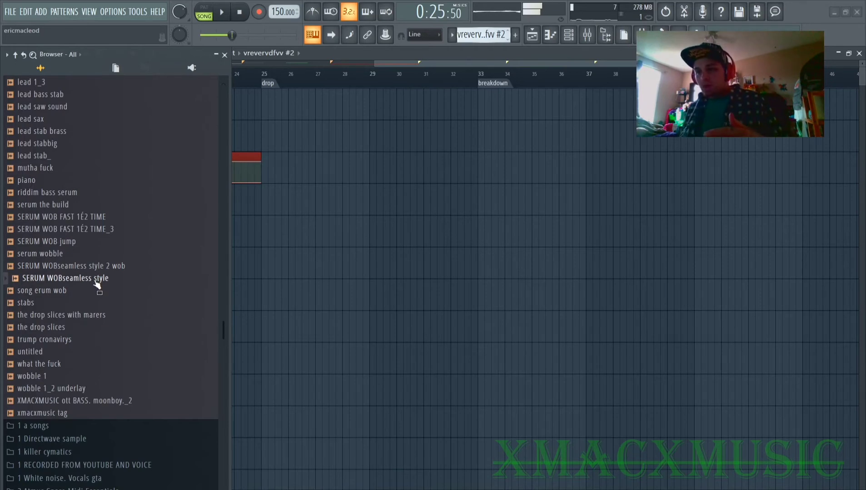
pyautogui.moveTo(97, 284); pyautogui.dragTo(305, 231)
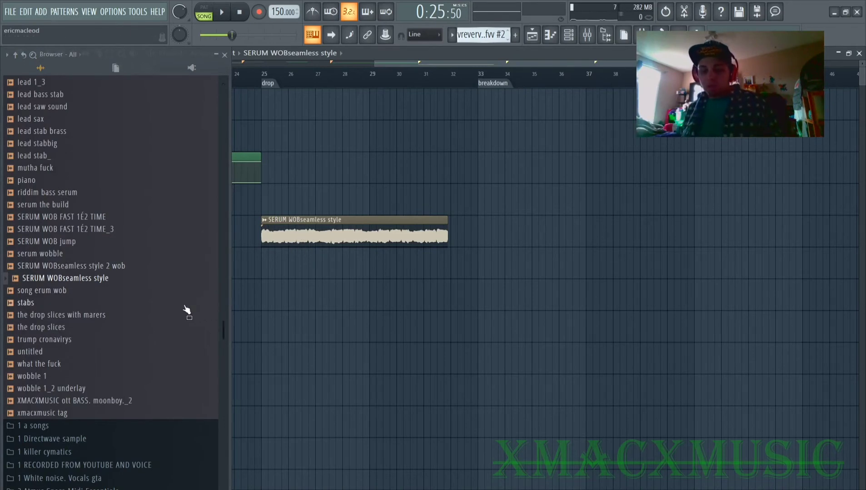
pyautogui.click(249, 158)
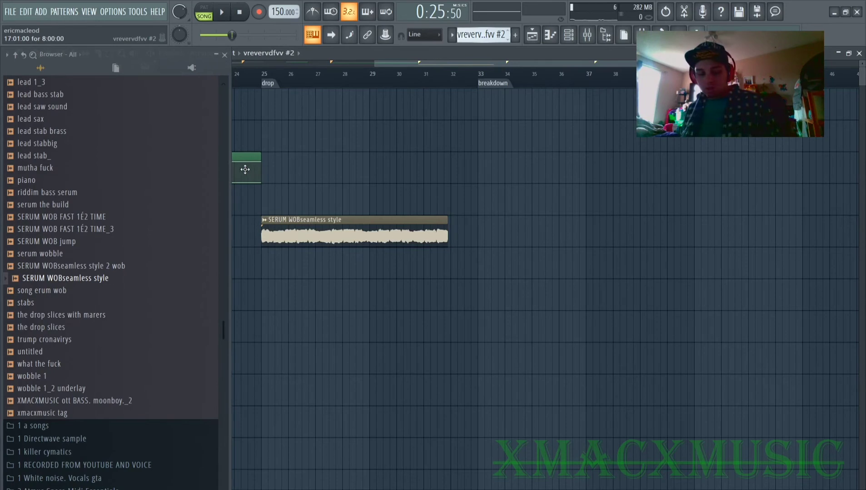
pyautogui.click(224, 54)
pyautogui.moveTo(200, 243); pyautogui.dragTo(513, 241)
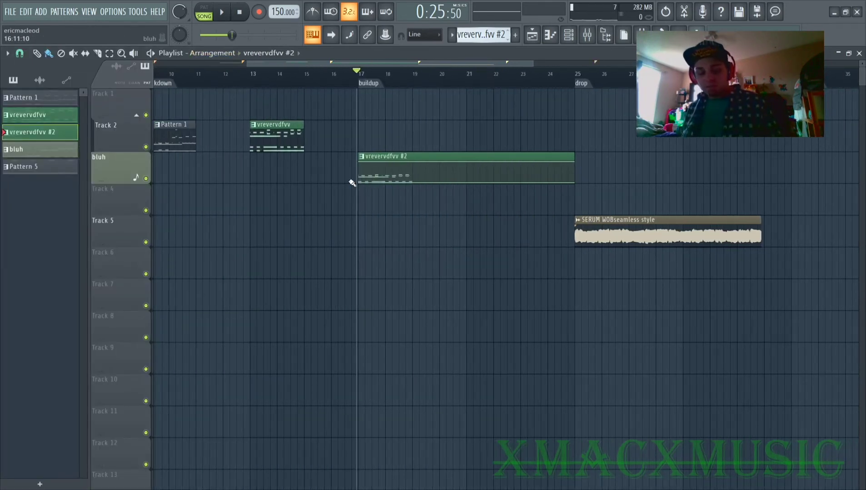
# Step: Show all channels in the channel rack and group the five Cymatics drum channels under the filter group name drum
pyautogui.press('F6')
pyautogui.click(374, 70)
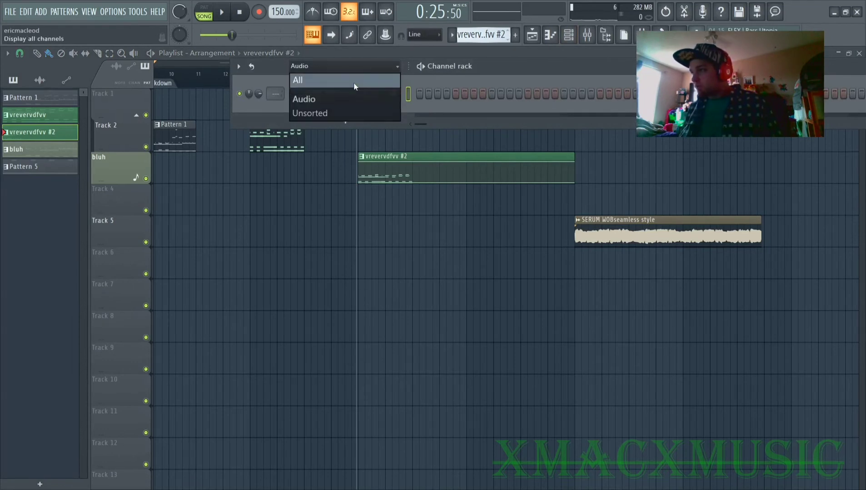
pyautogui.click(353, 81)
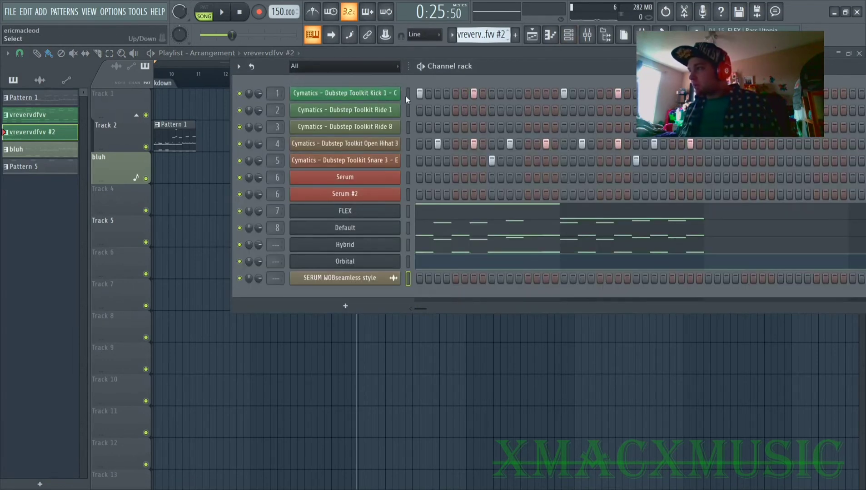
pyautogui.moveTo(407, 94); pyautogui.dragTo(409, 146)
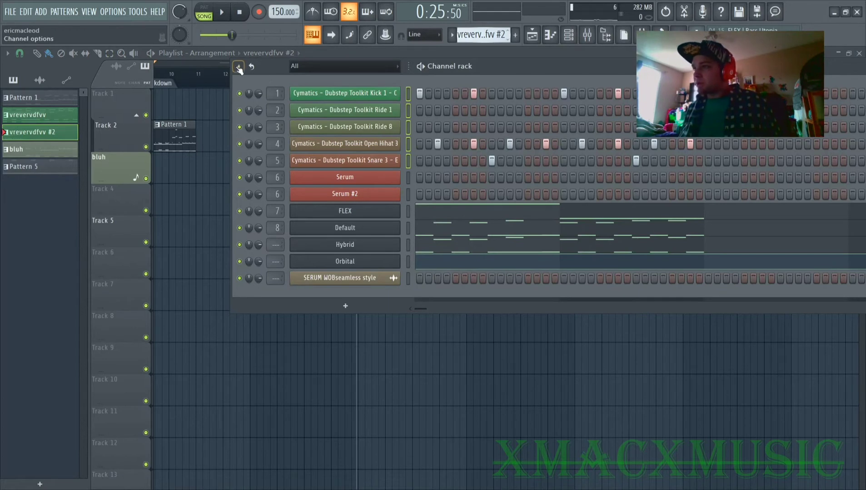
pyautogui.hotkey('alt', 'g')
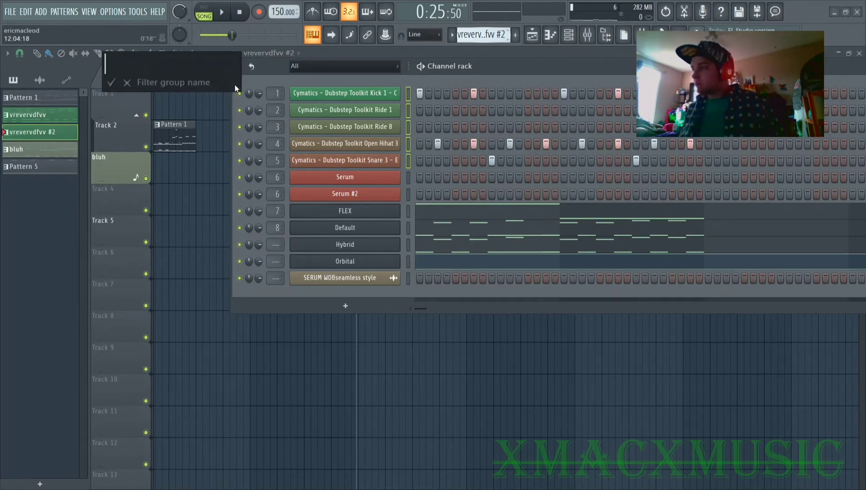
pyautogui.write('drum')
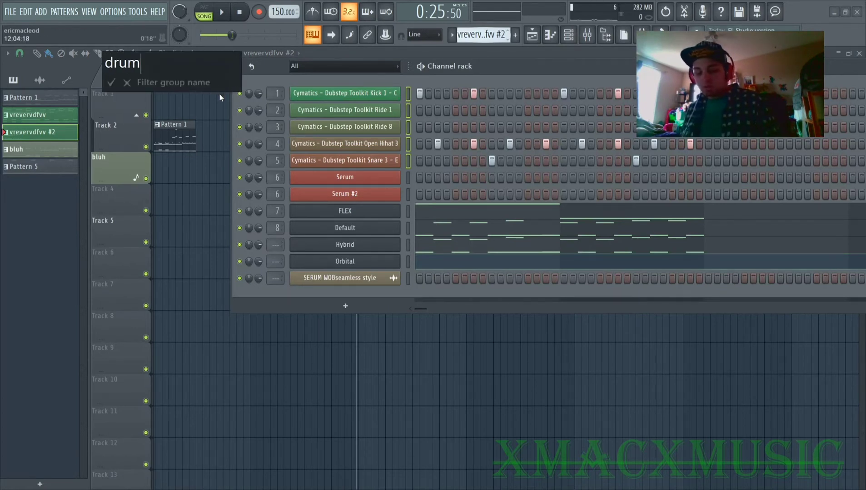
pyautogui.press('Return')
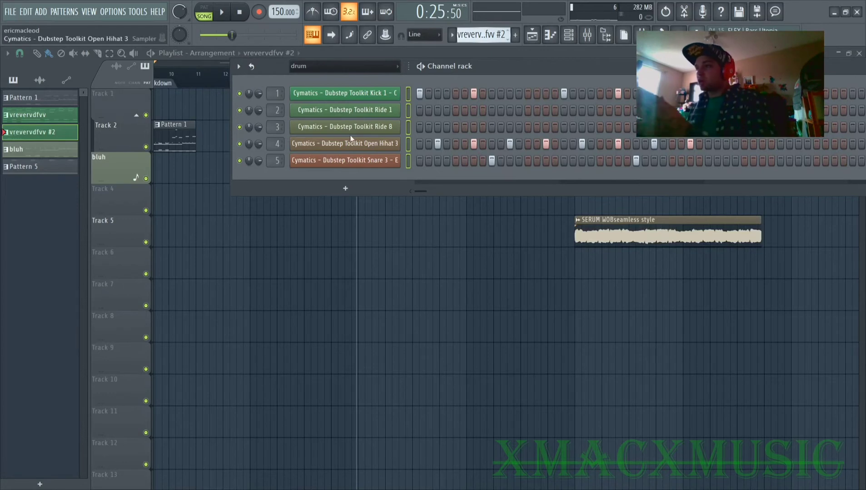
pyautogui.click(330, 65)
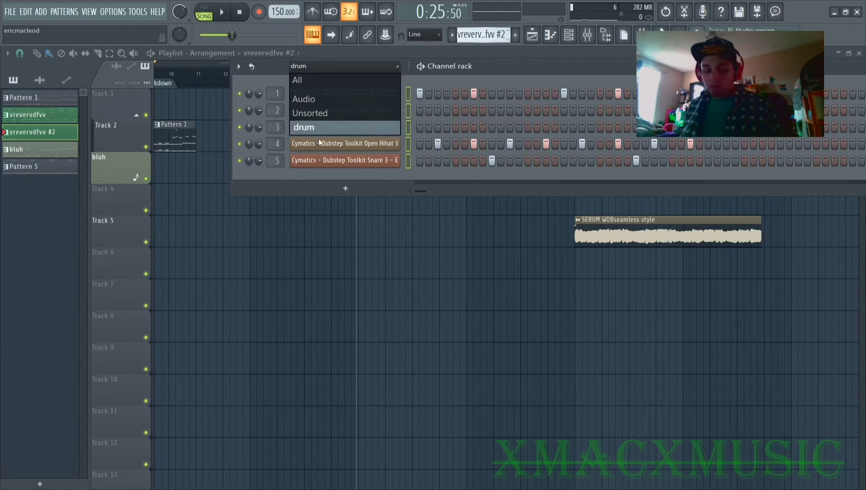
pyautogui.click(313, 65)
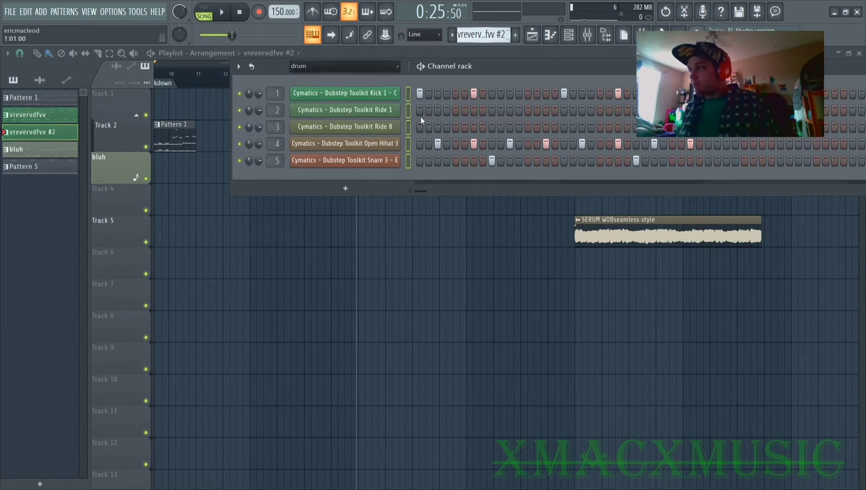
pyautogui.moveTo(402, 123); pyautogui.dragTo(396, 180)
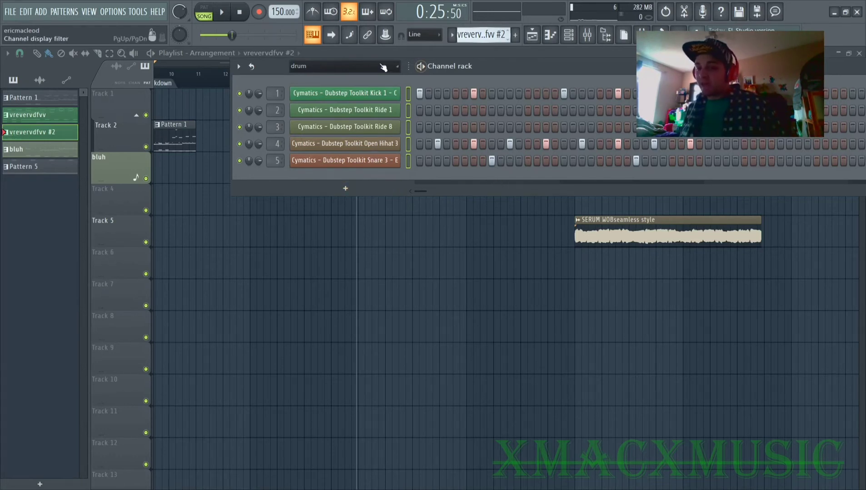
# Step: Display all channels again and group Serum and Serum #2 into a new filter group named drop
pyautogui.click(359, 69)
pyautogui.click(357, 81)
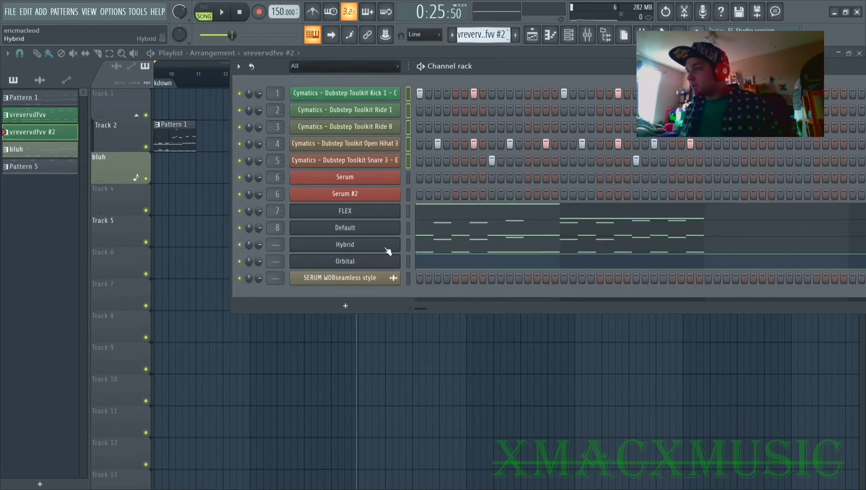
pyautogui.click(407, 182)
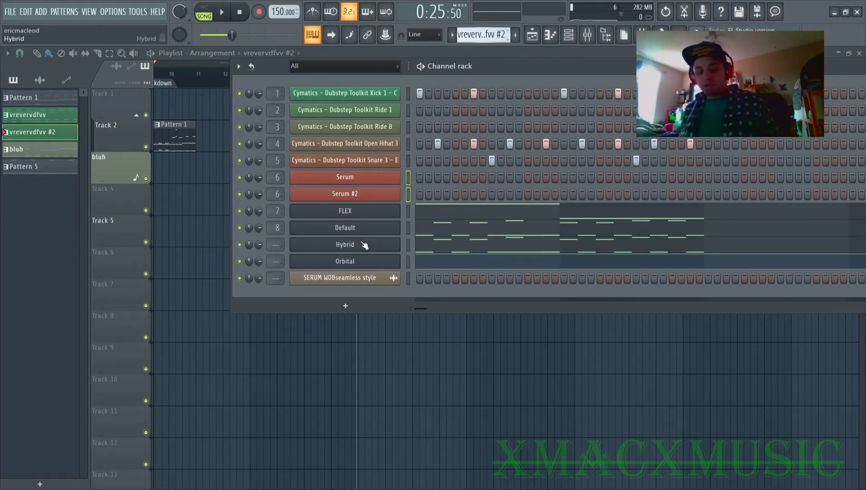
pyautogui.hotkey('alt', 'g')
pyautogui.write('dr')
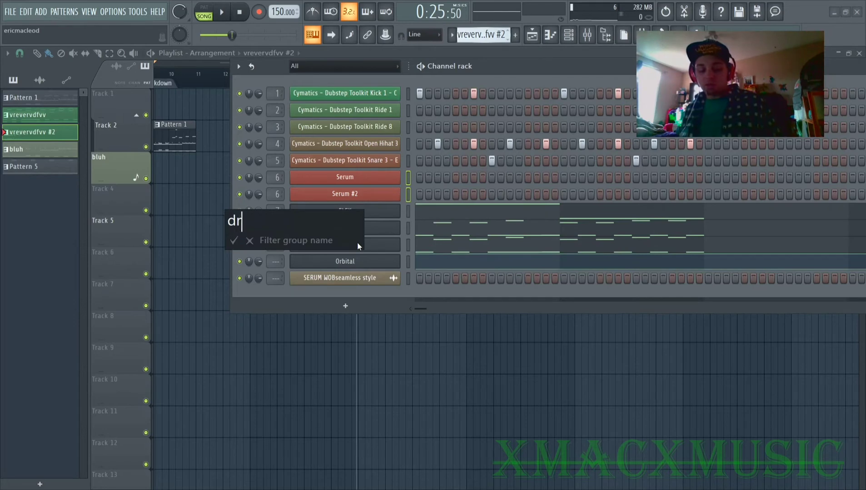
pyautogui.write('op')
pyautogui.press('Return')
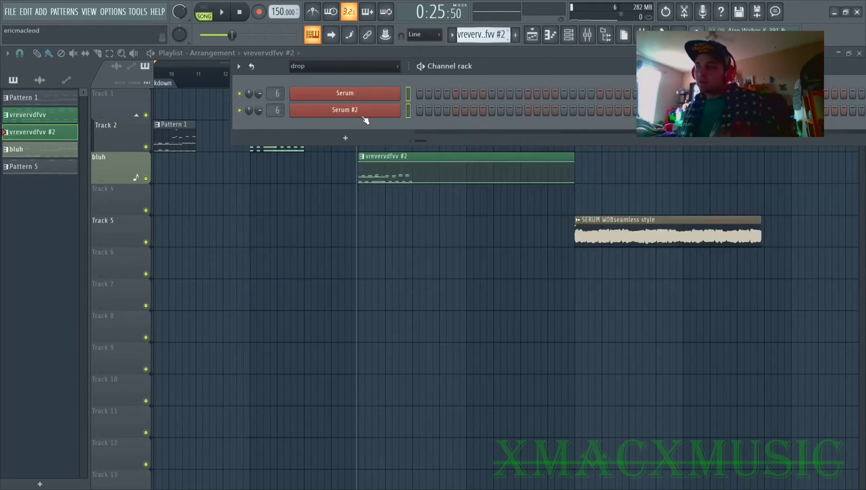
# Step: Filter the channel rack to the drum group, then return to displaying all channels
pyautogui.click(350, 67)
pyautogui.click(322, 139)
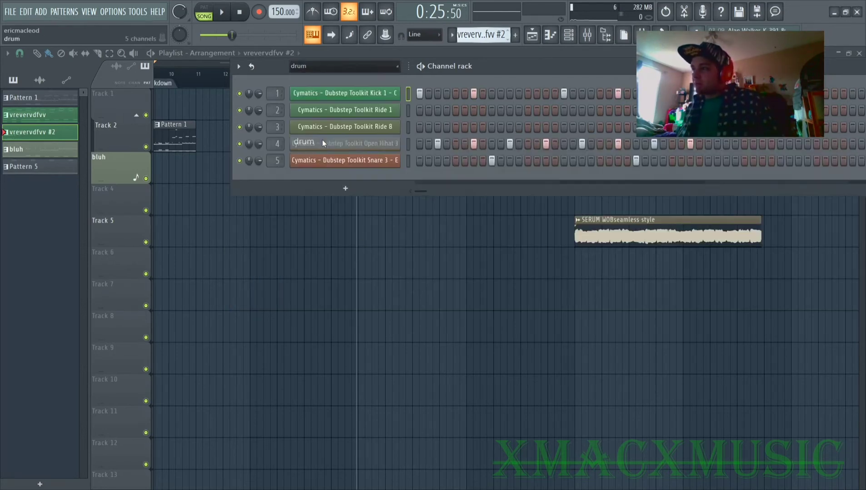
pyautogui.click(331, 68)
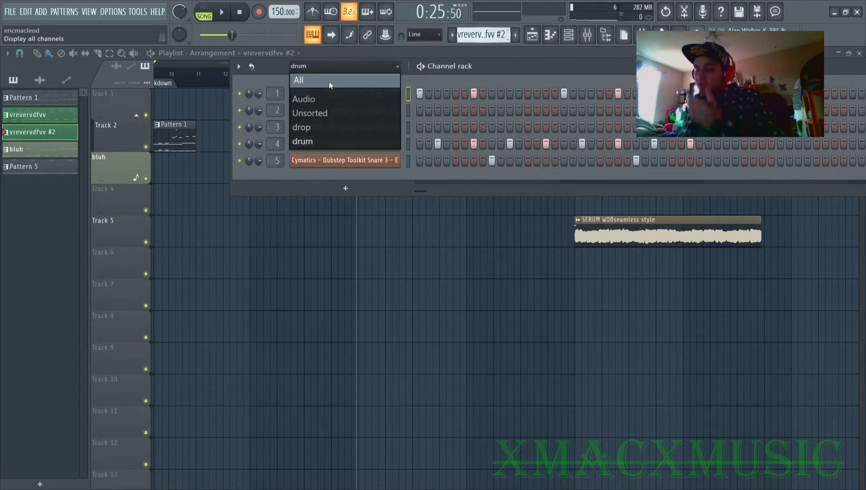
pyautogui.click(329, 82)
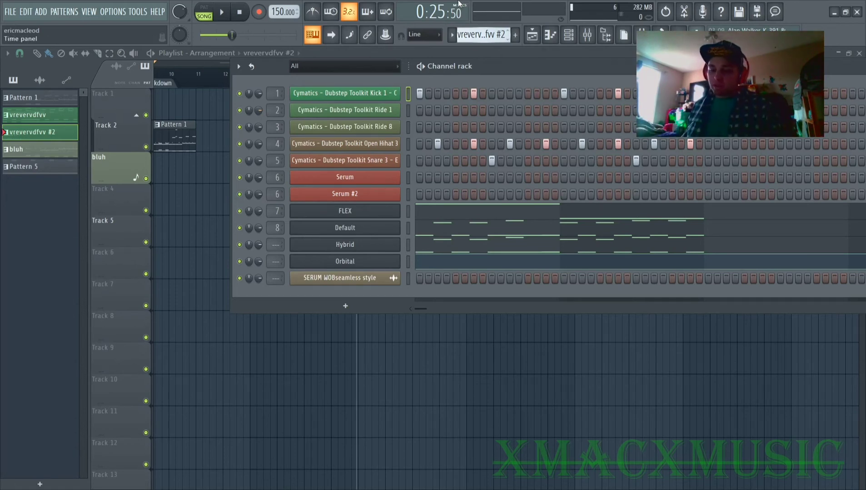
# Step: Save the project to the Desktop as "fun tiem with xamcx" in FL Studio song file format
pyautogui.click(15, 15)
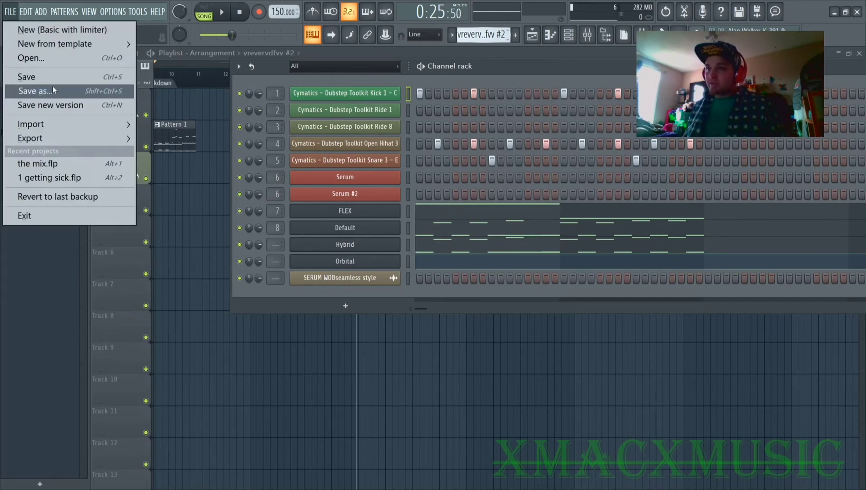
pyautogui.click(51, 91)
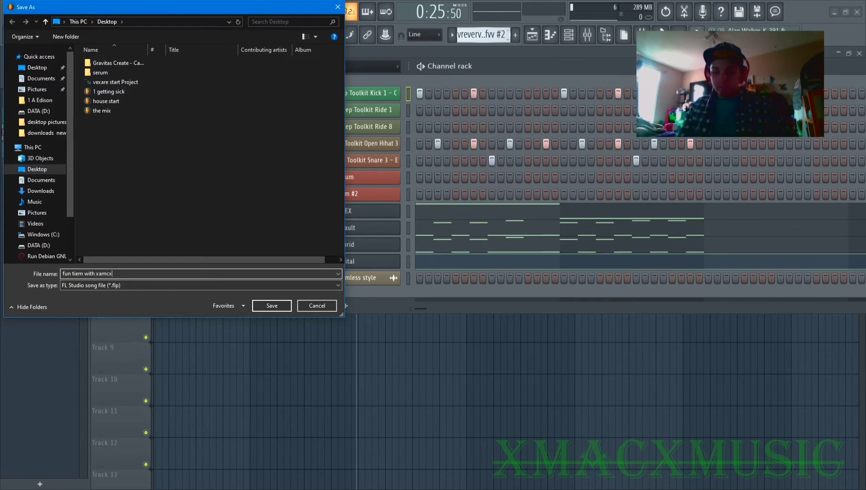
pyautogui.press('Return')
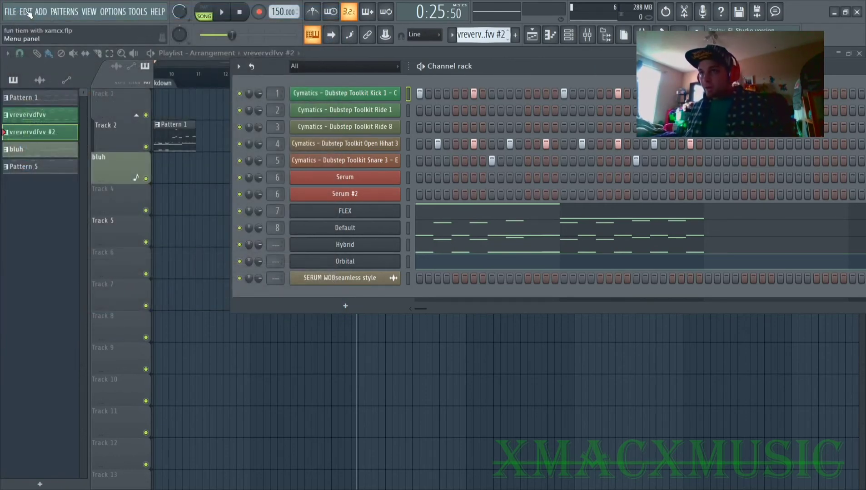
# Step: Open the recent project 1 getting sick.flp and look through all channels in its channel rack
pyautogui.click(11, 11)
pyautogui.moveTo(25, 12)
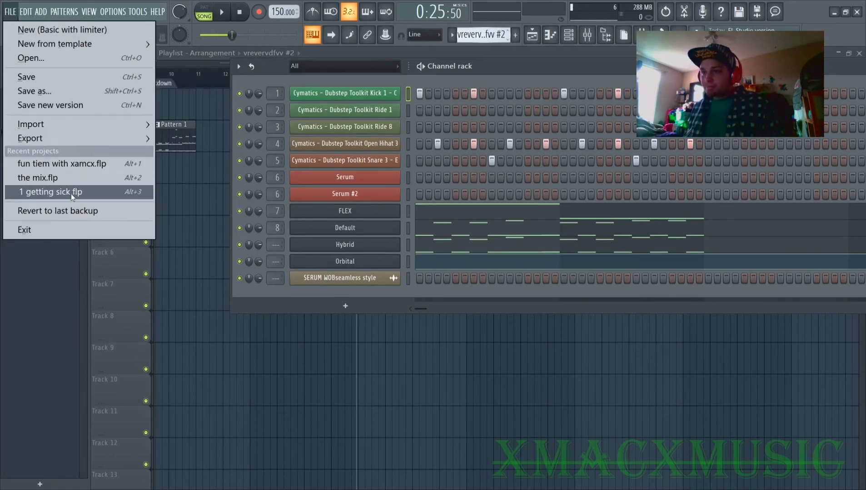
pyautogui.click(68, 192)
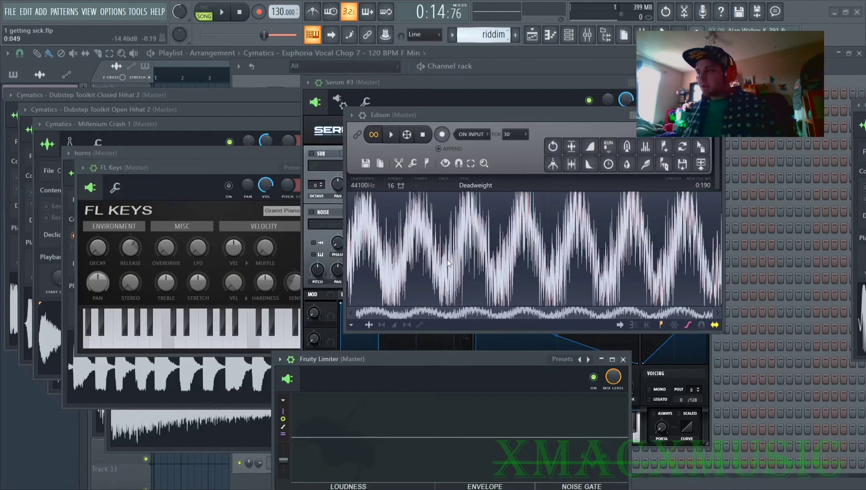
pyautogui.click(611, 64)
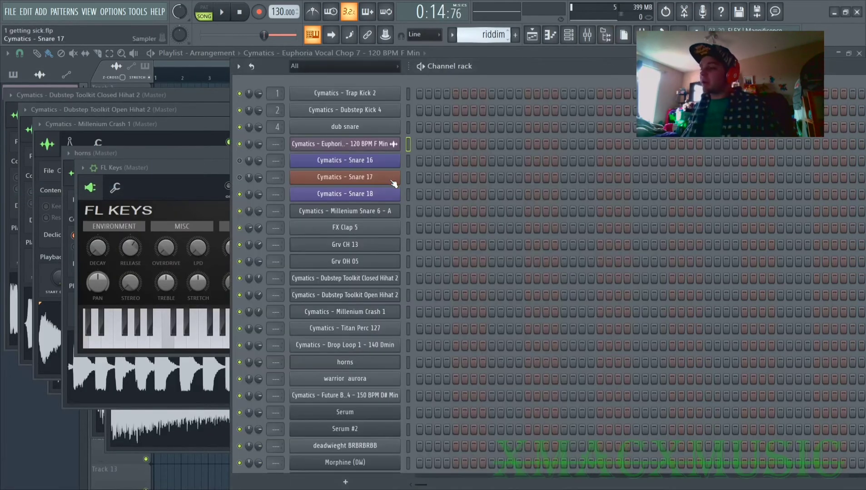
pyautogui.scroll(-2, 441, 199)
pyautogui.scroll(2, 406, 195)
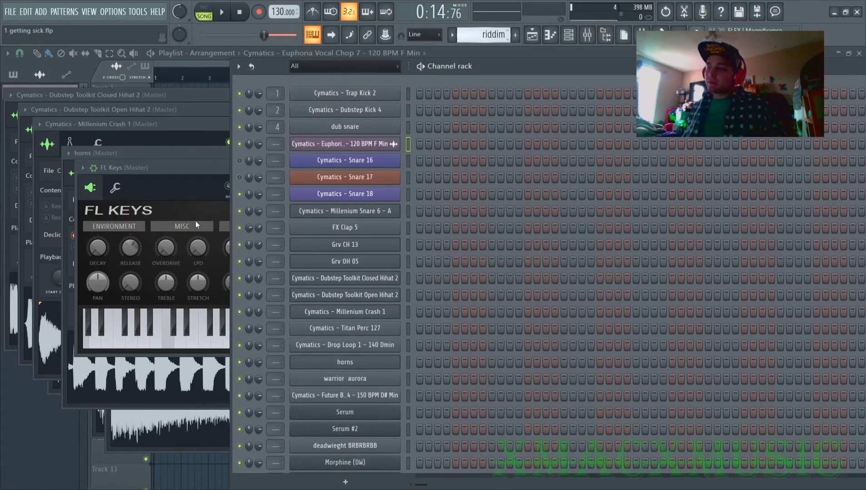
# Step: Inspect the warrior aurora channel's sample settings, close them and put the playlist out of view
pyautogui.click(337, 384)
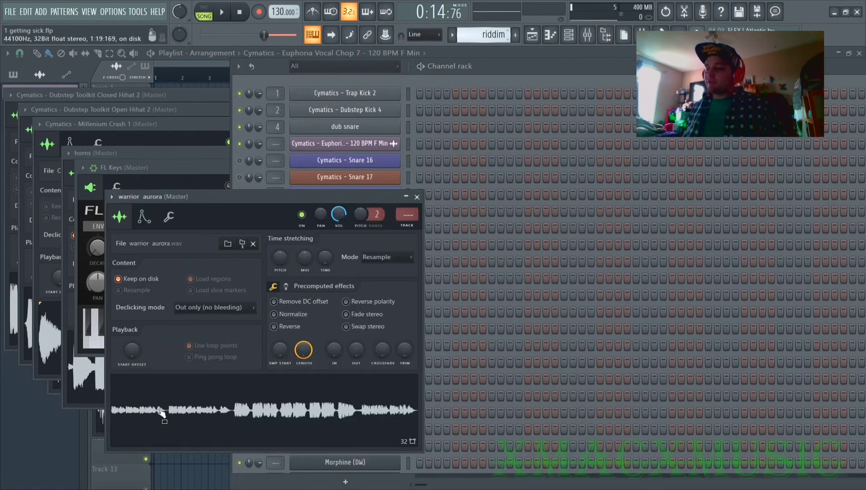
pyautogui.click(417, 197)
pyautogui.press('F5')
pyautogui.press('F5')
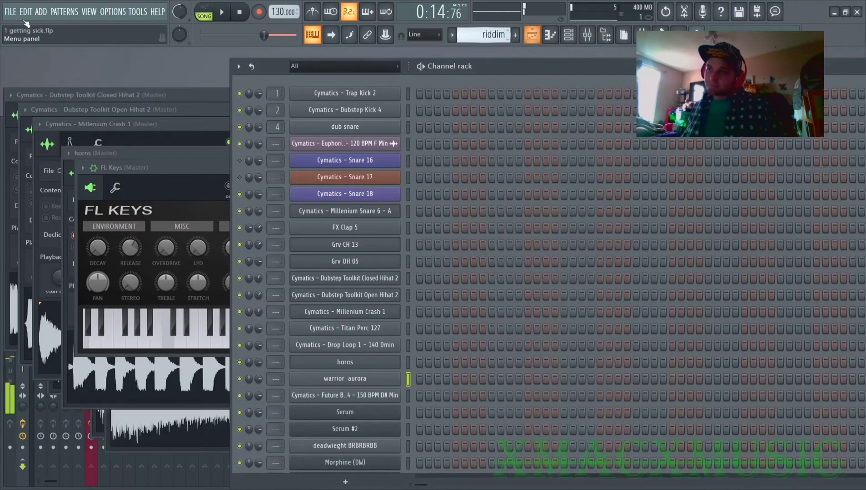
pyautogui.press('space')
pyautogui.press('space')
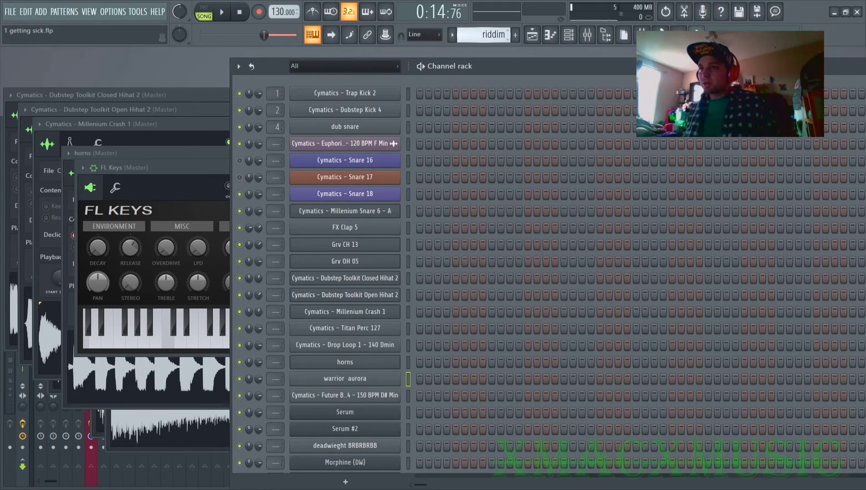
# Step: Open the house start project from the Desktop and look through the channels in its channel rack
pyautogui.click(11, 11)
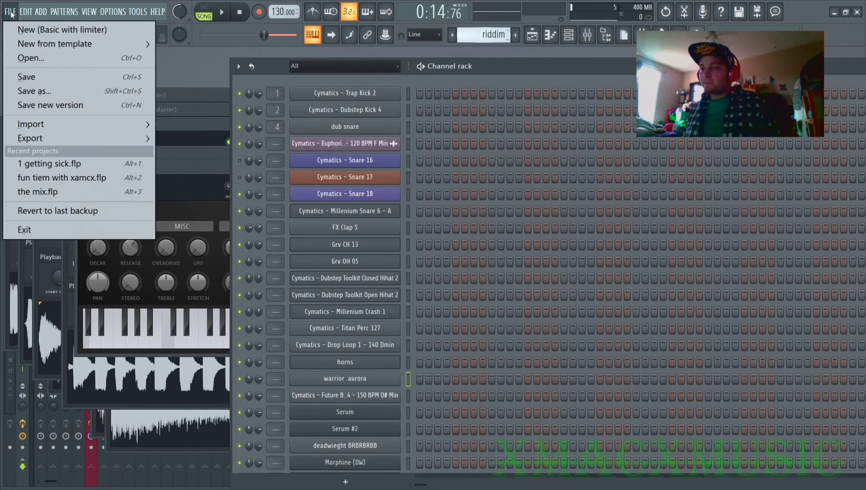
pyautogui.click(59, 63)
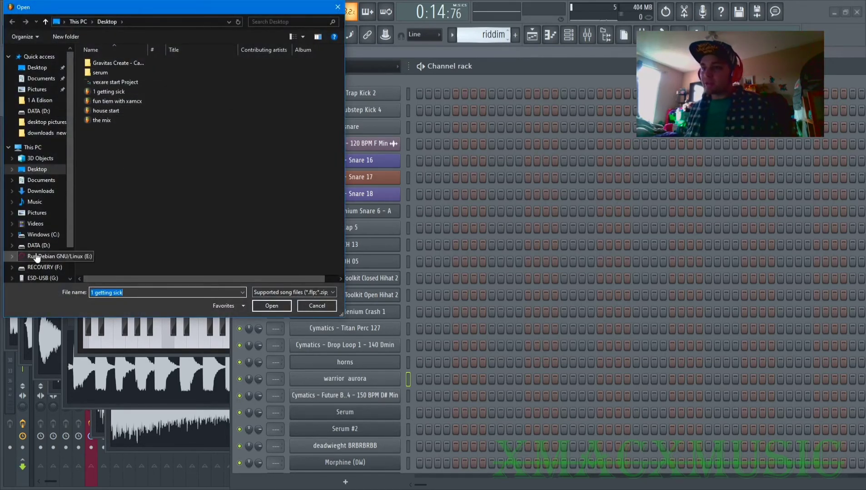
pyautogui.click(112, 112)
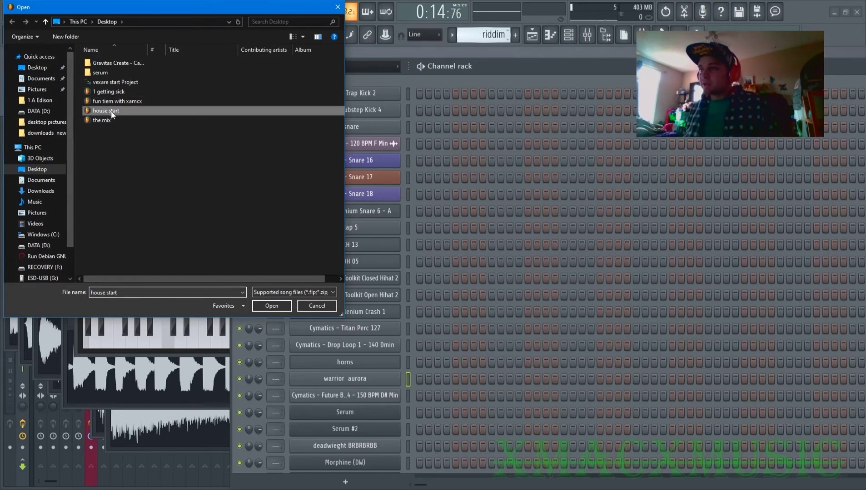
pyautogui.click(271, 306)
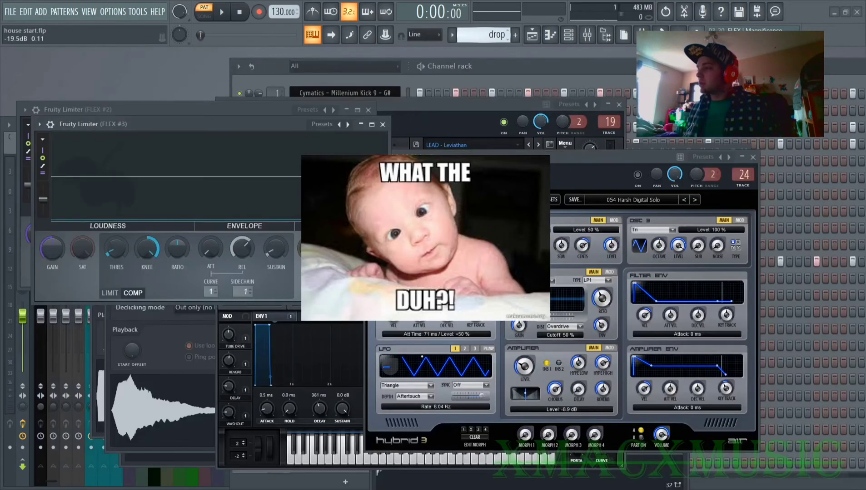
pyautogui.scroll(-5, 636, 273)
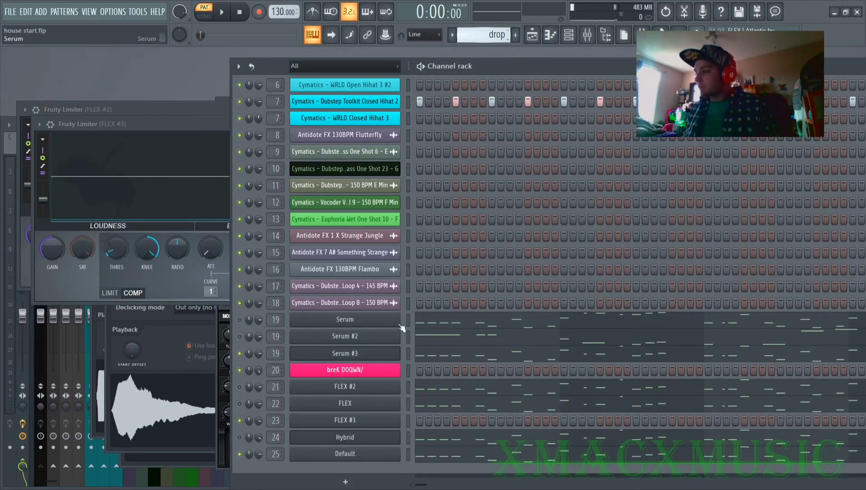
pyautogui.scroll(5, 375, 378)
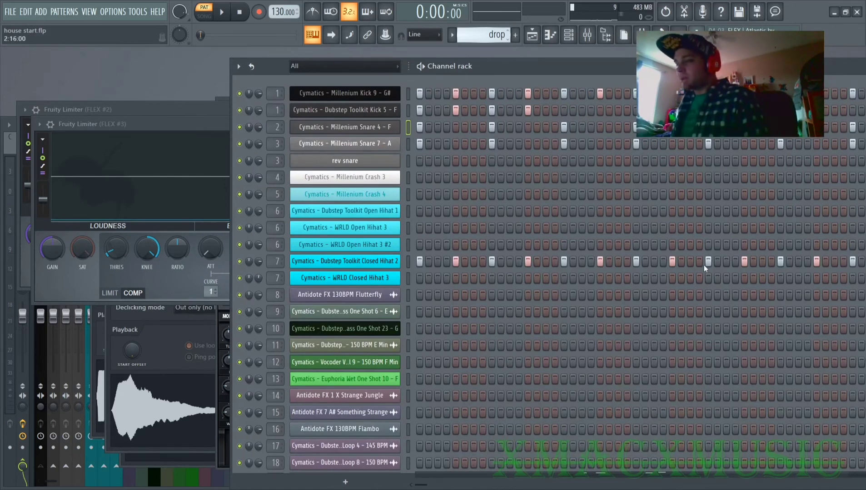
pyautogui.scroll(-5, 330, 286)
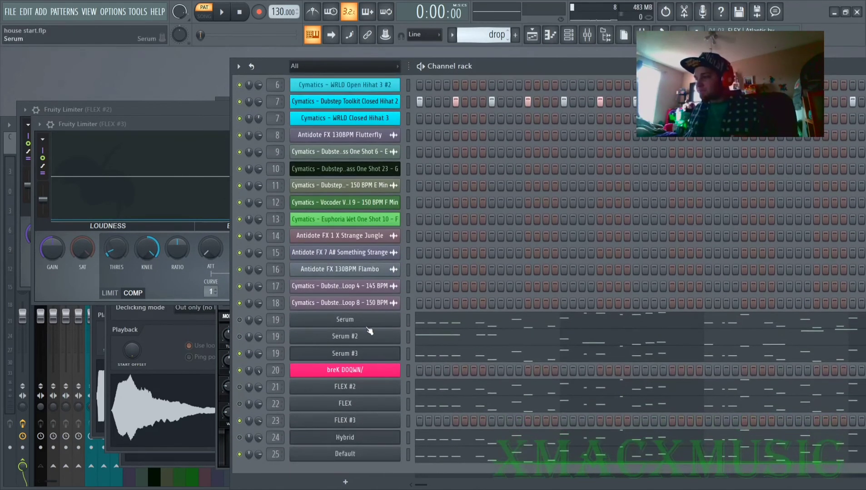
# Step: Start opening another project without saving changes to house start.flp, and check the serum folder on the Desktop
pyautogui.click(11, 11)
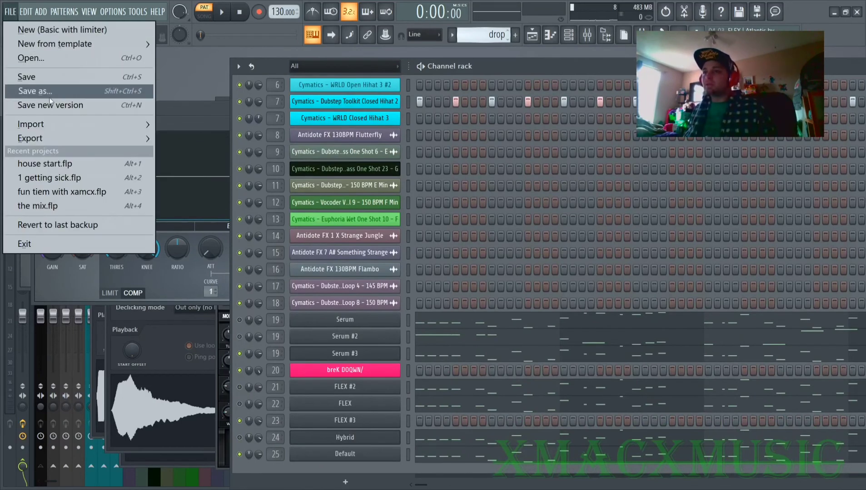
pyautogui.moveTo(107, 142)
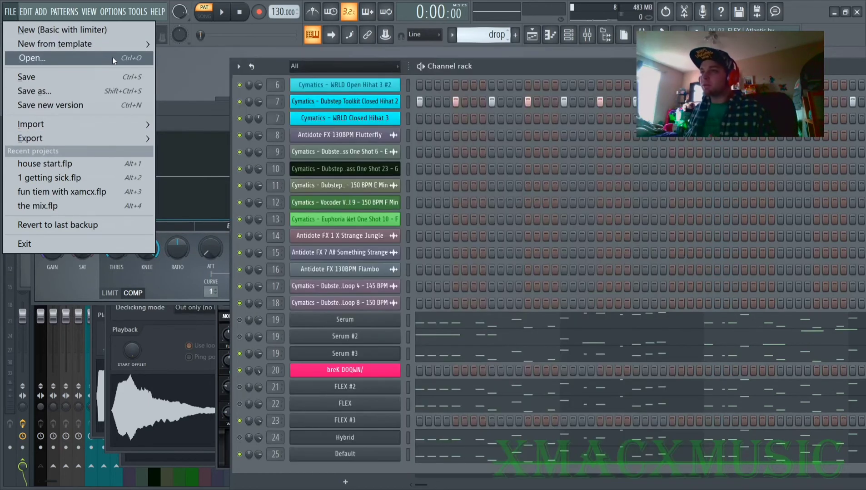
pyautogui.click(115, 58)
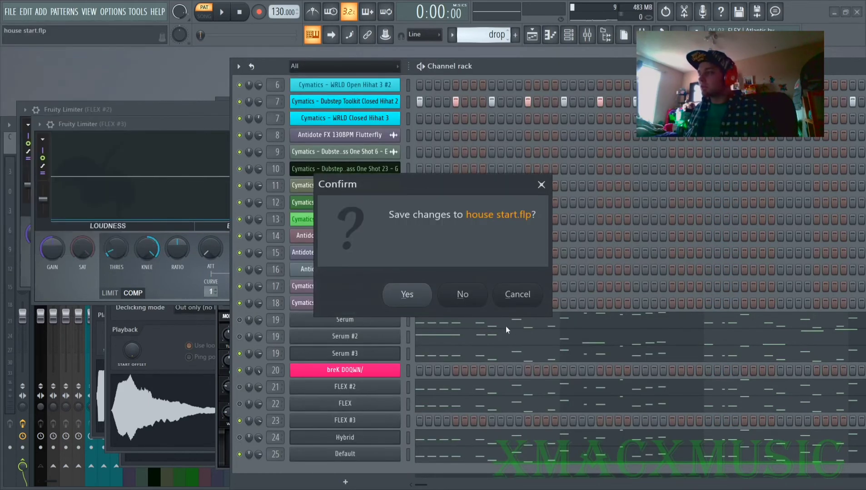
pyautogui.click(465, 303)
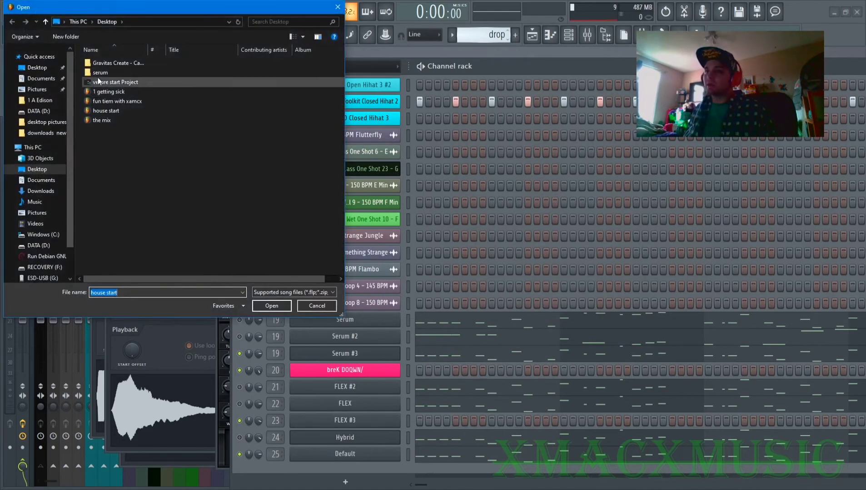
pyautogui.doubleClick(99, 74)
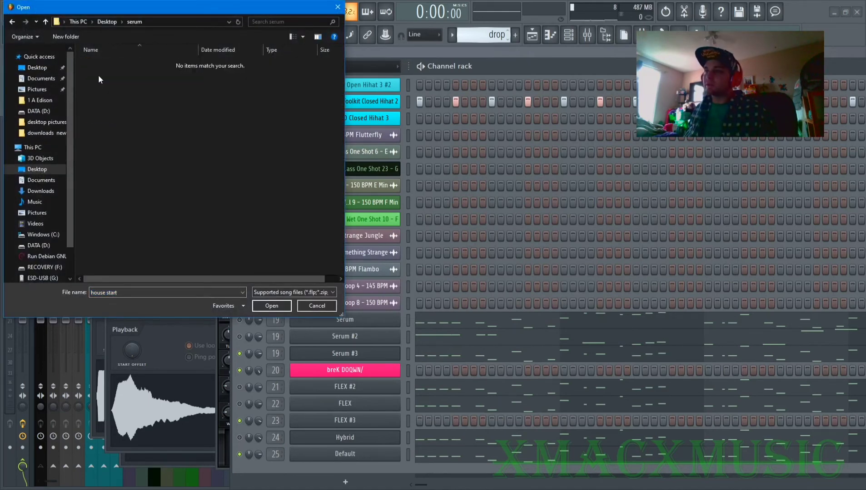
pyautogui.hotkey('alt', 'Left')
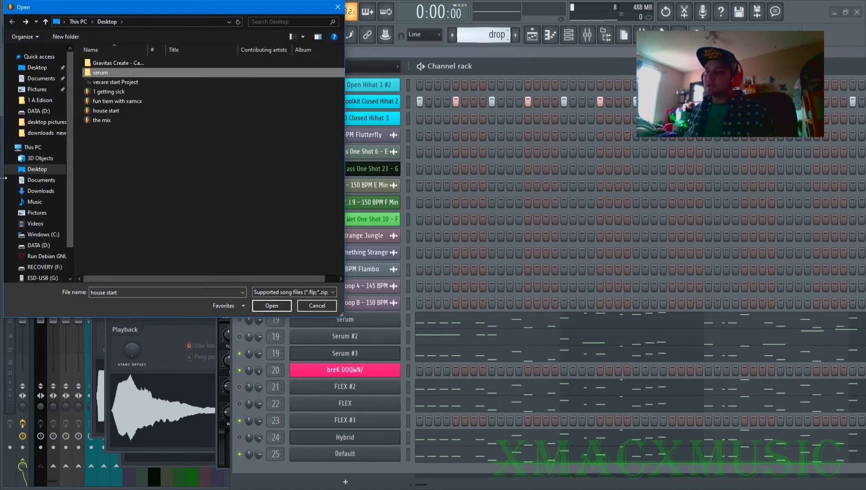
# Step: Browse to the Projects folder under Documents, Image-Line, FL Studio
pyautogui.click(40, 179)
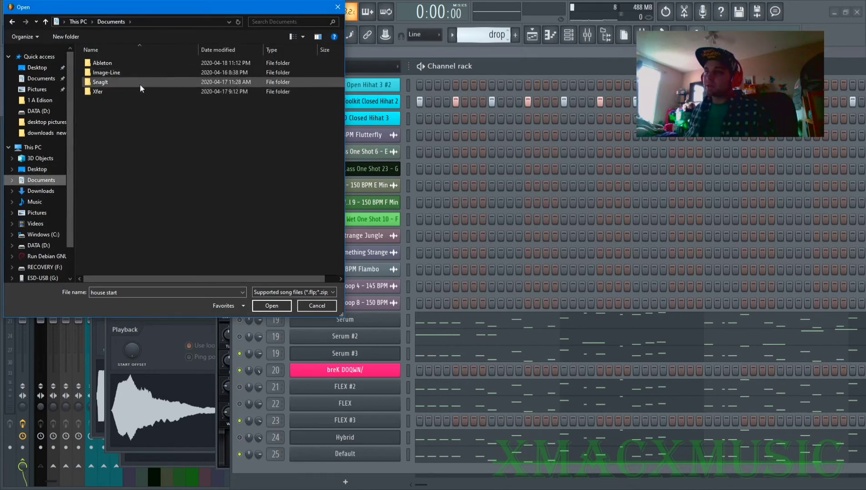
pyautogui.click(123, 73)
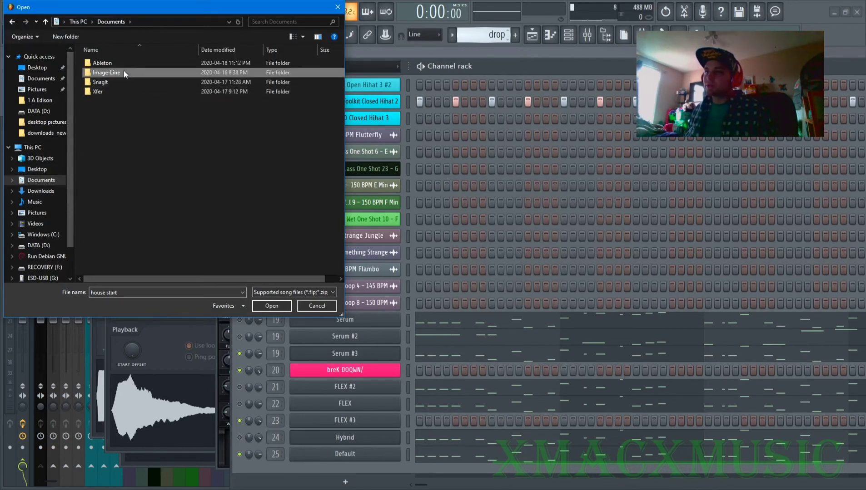
pyautogui.doubleClick(124, 72)
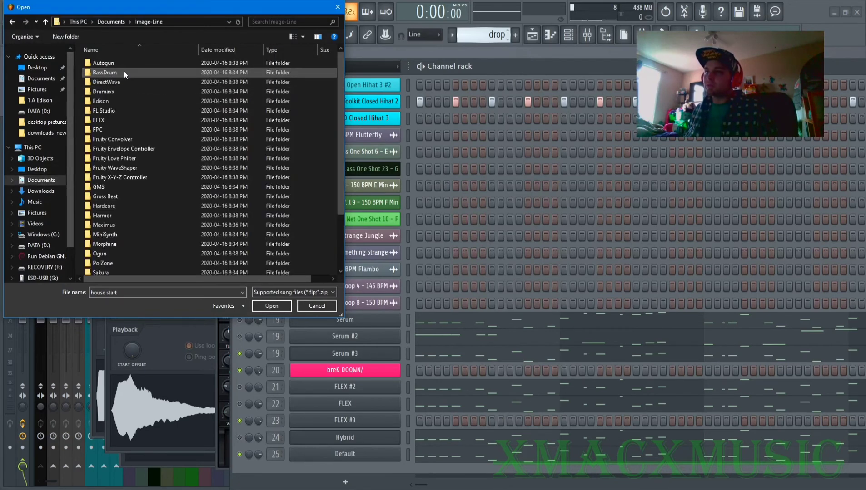
pyautogui.doubleClick(119, 110)
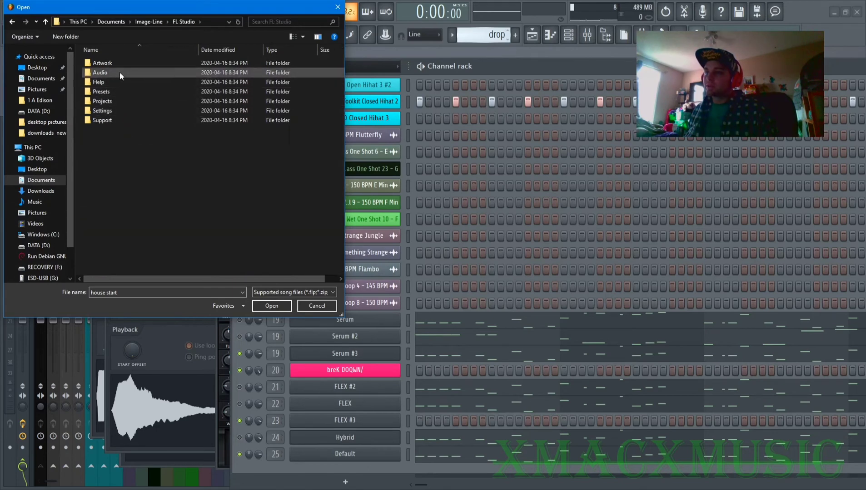
pyautogui.click(120, 101)
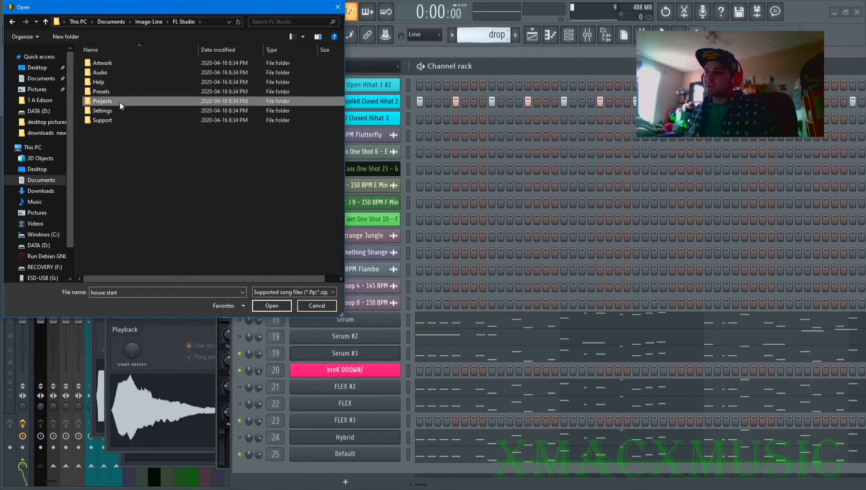
pyautogui.doubleClick(119, 103)
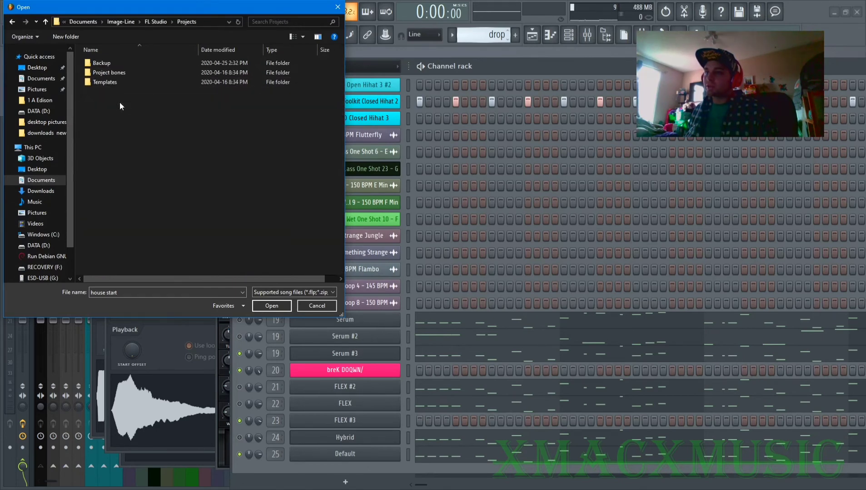
# Step: Look through the Project bones and Backup folders for a project to open
pyautogui.click(118, 75)
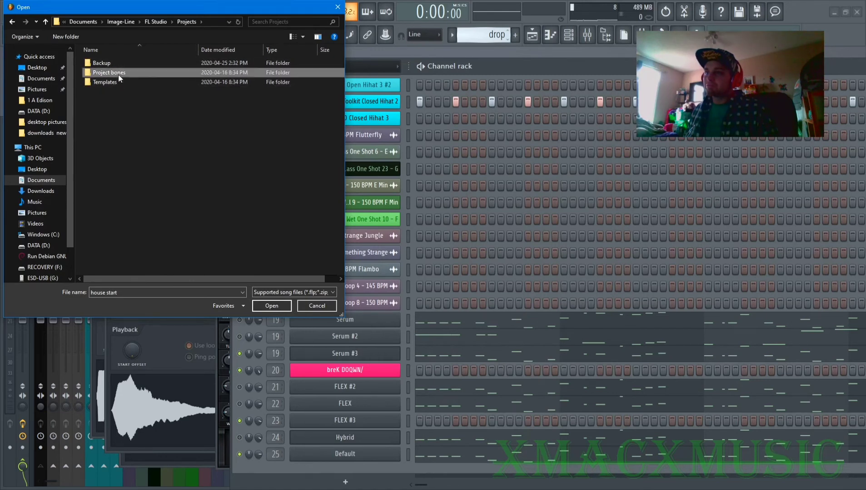
pyautogui.doubleClick(118, 74)
pyautogui.hotkey('alt', 'Left')
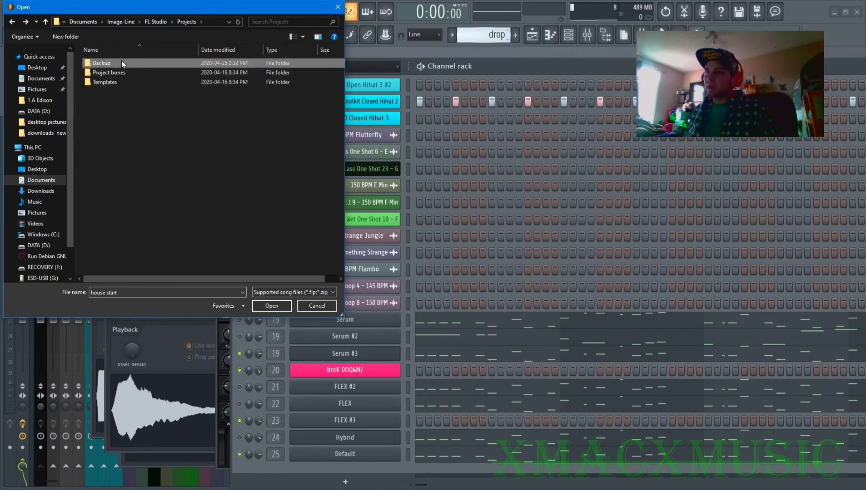
pyautogui.doubleClick(122, 61)
pyautogui.scroll(-10, 150, 134)
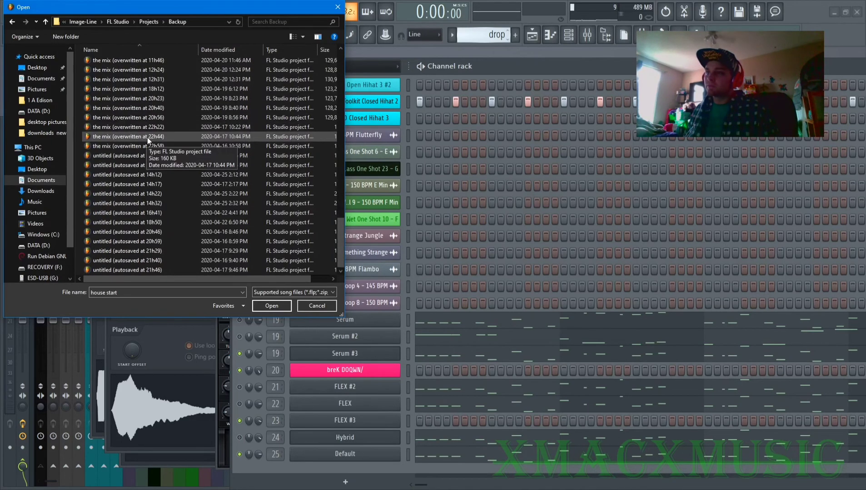
pyautogui.hotkey('alt', 'Up')
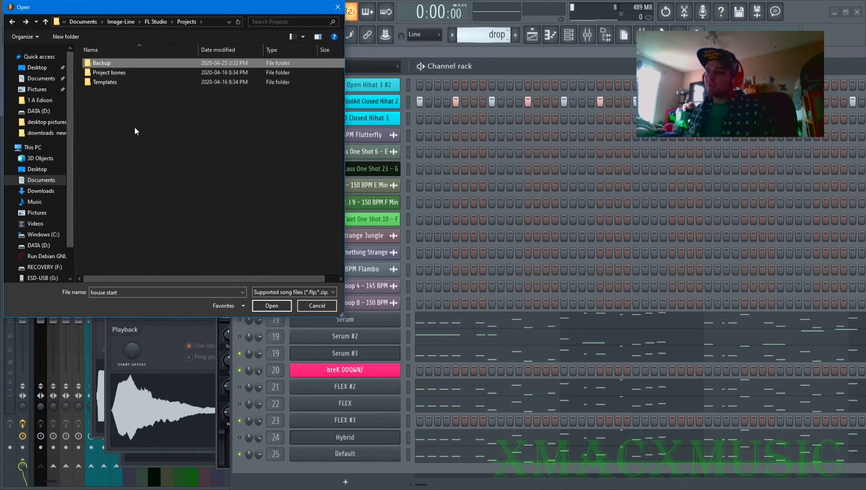
pyautogui.hotkey('alt', 'Up')
# Step: Browse the DATA (D:) drive and check the projects in its Product demos folder
pyautogui.click(46, 249)
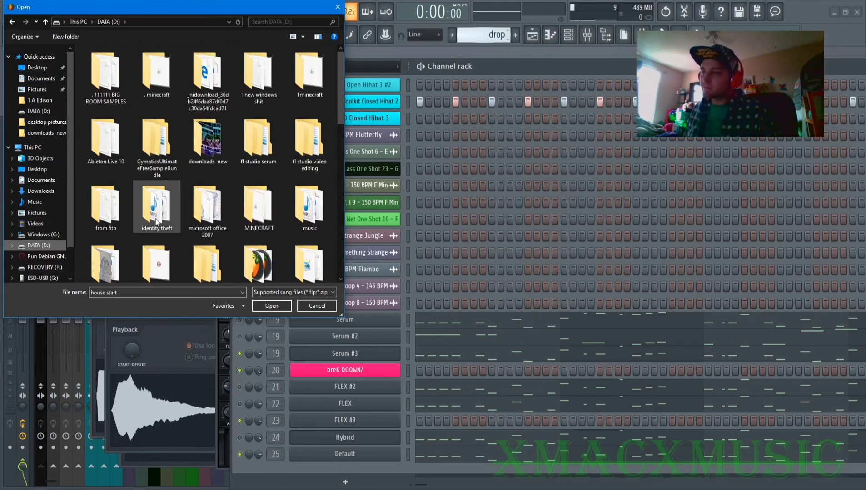
pyautogui.scroll(3, 178, 206)
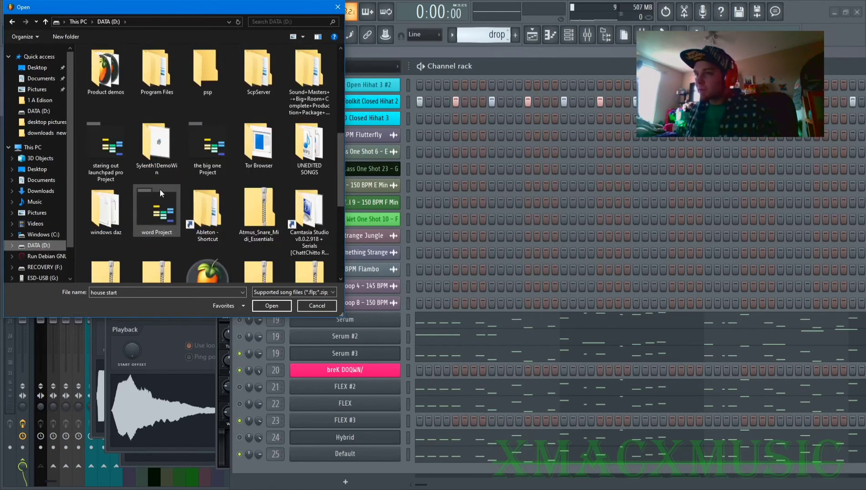
pyautogui.click(120, 81)
pyautogui.doubleClick(120, 81)
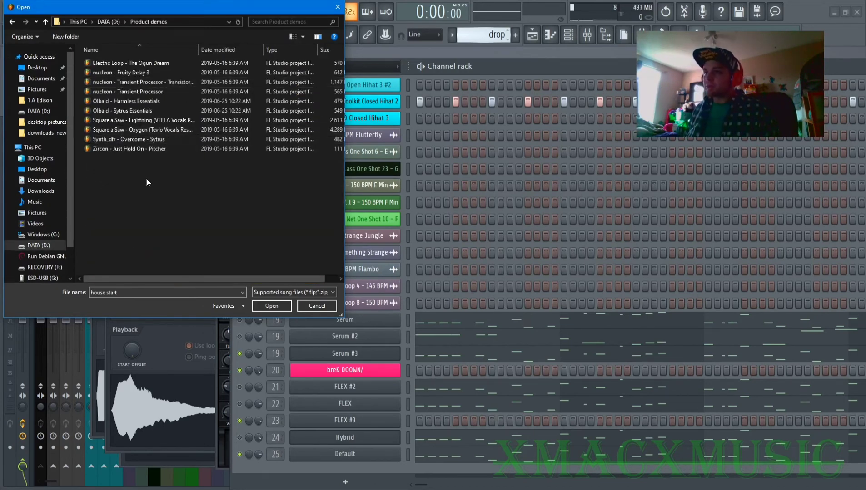
pyautogui.hotkey('alt', 'Up')
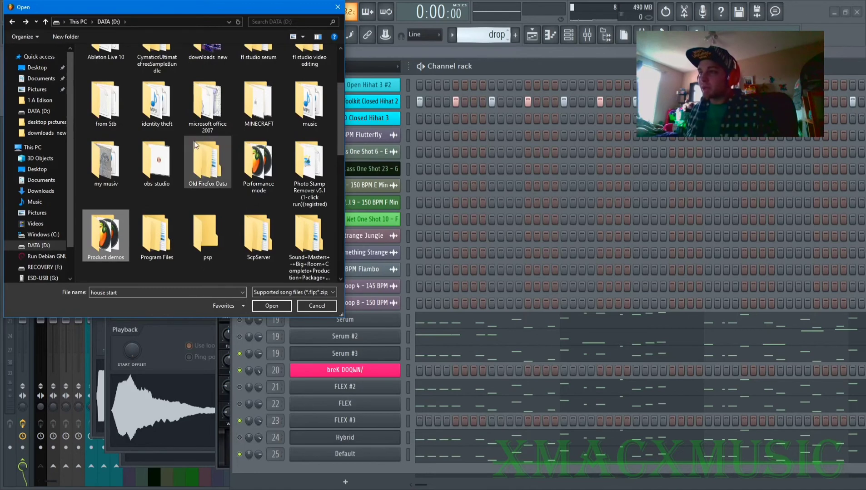
# Step: Look through the list of project files in the Performance mode folder on DATA (D:)
pyautogui.doubleClick(258, 164)
pyautogui.click(258, 166)
pyautogui.scroll(-6, 160, 151)
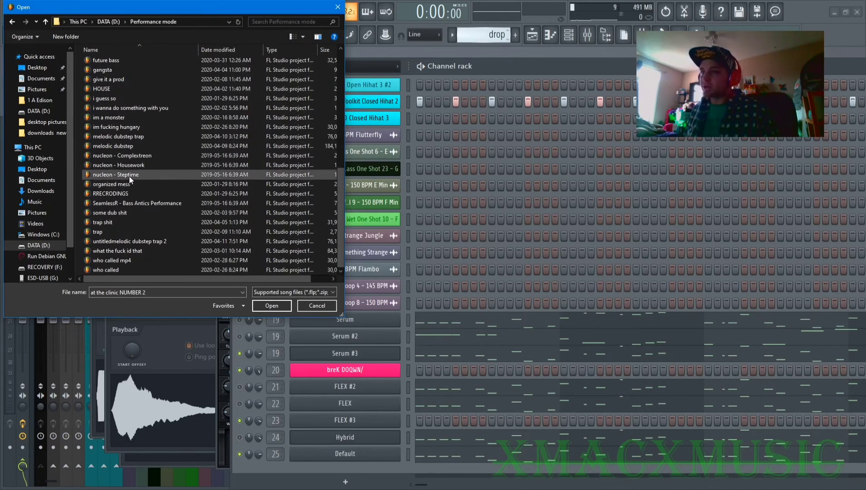
pyautogui.scroll(6, 129, 177)
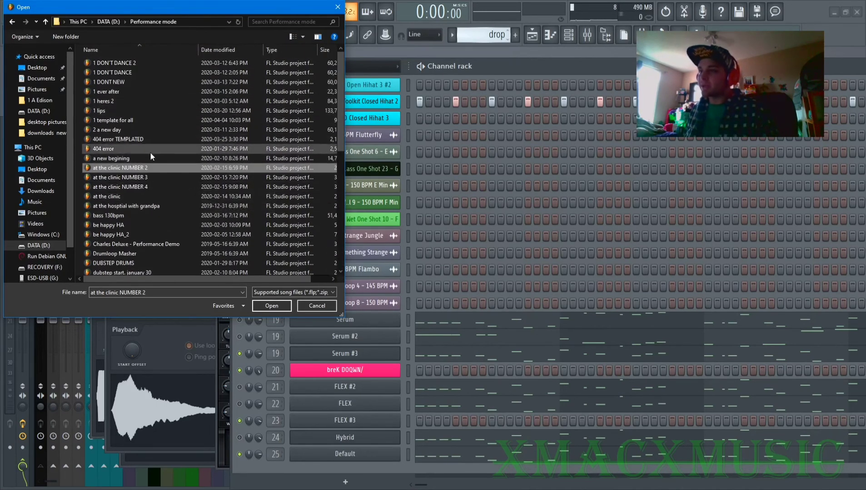
pyautogui.scroll(-1, 138, 195)
pyautogui.scroll(1, 137, 193)
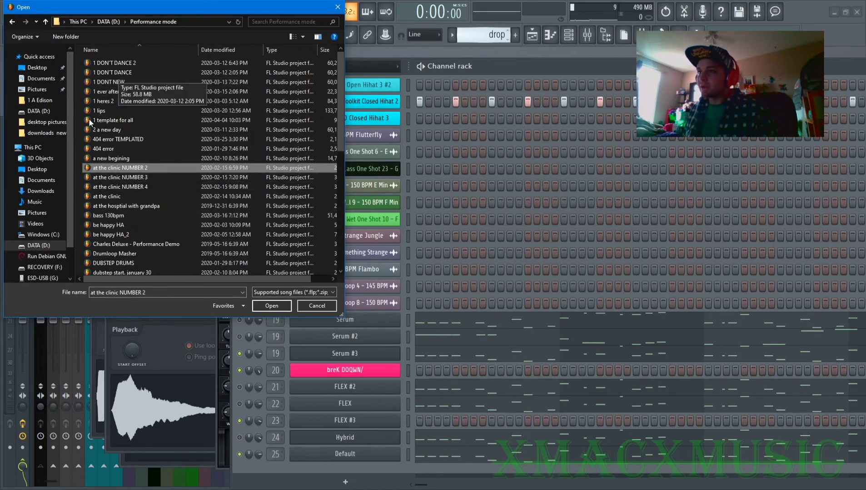
pyautogui.scroll(-10, 171, 169)
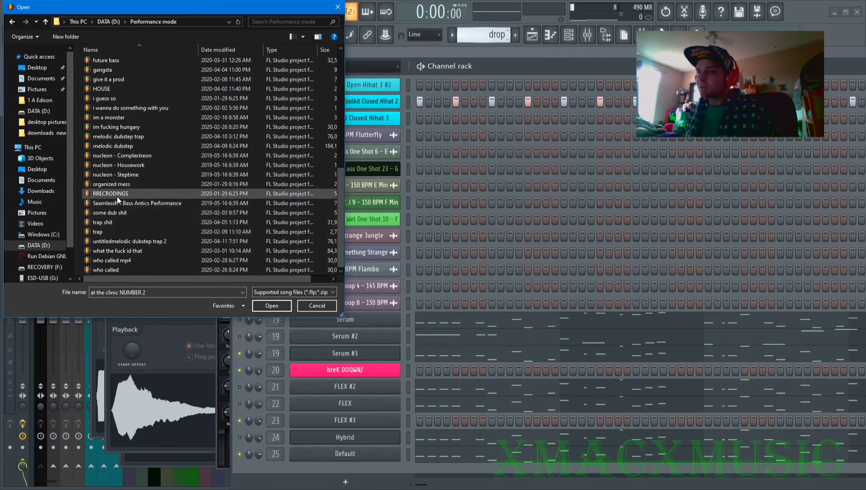
pyautogui.scroll(3, 114, 195)
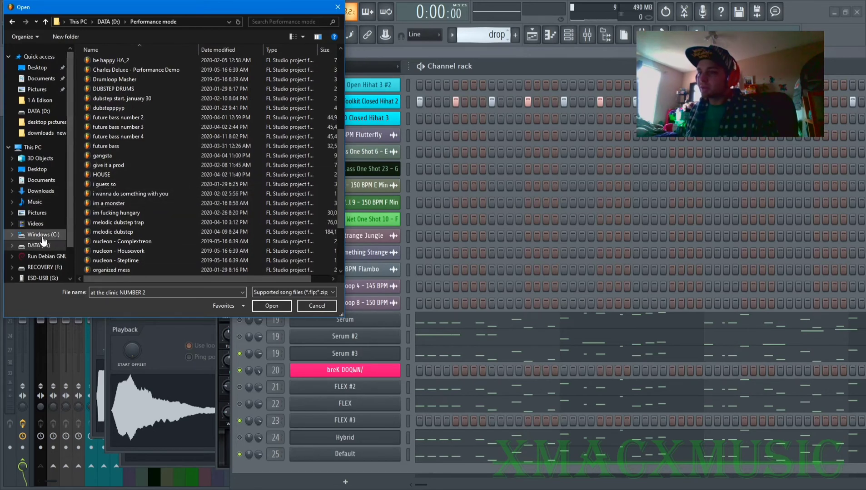
pyautogui.scroll(2, 99, 164)
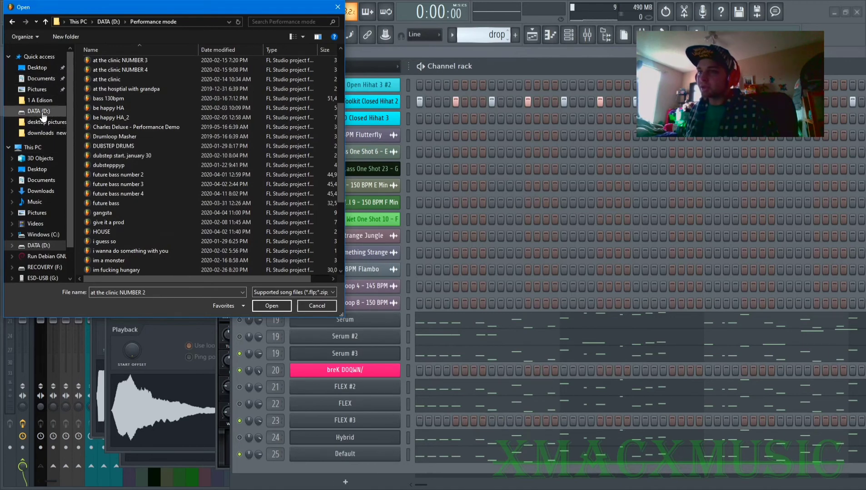
# Step: Open the project "the mix" from the Desktop
pyautogui.click(37, 67)
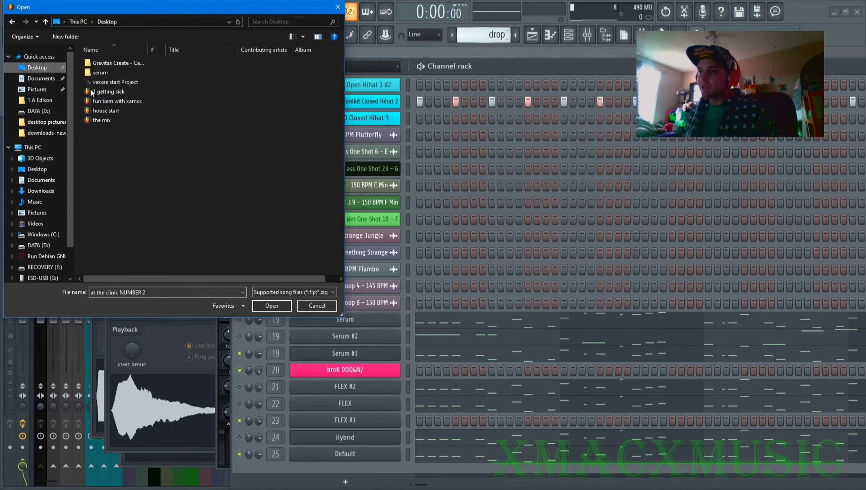
pyautogui.click(104, 120)
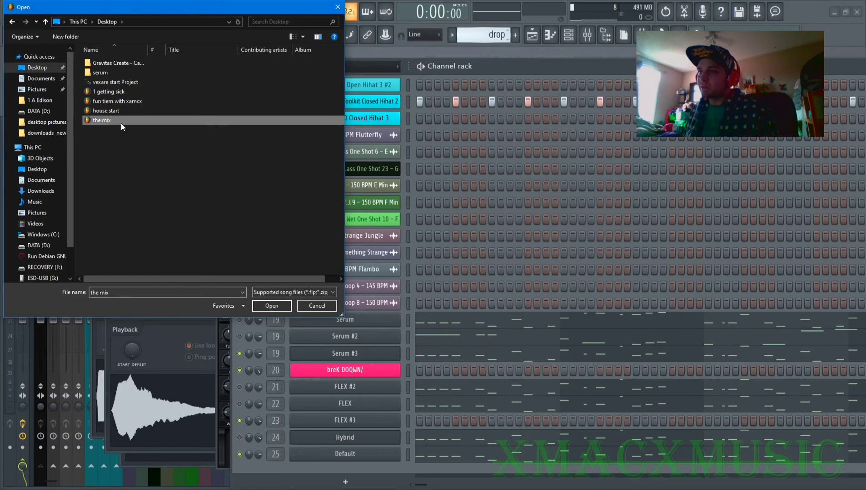
pyautogui.doubleClick(121, 123)
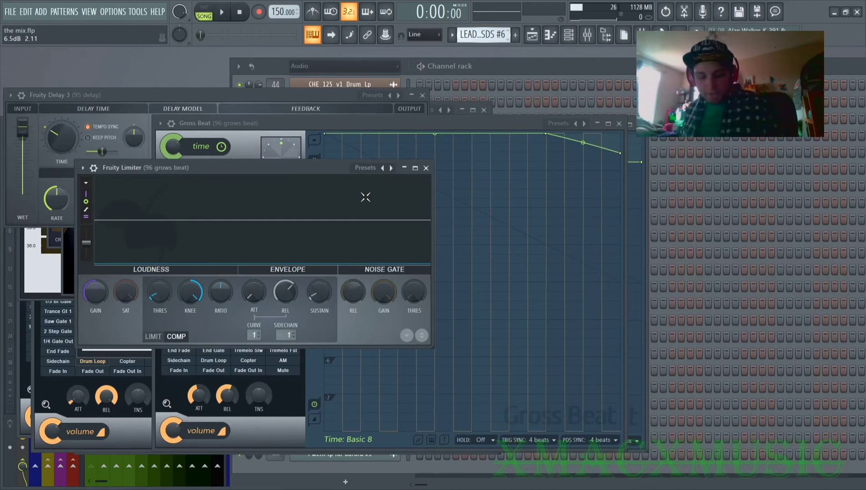
# Step: Show the mixer, look through all its colored and named tracks, and bring the channel rack to the front
pyautogui.press('F9')
pyautogui.press('F9')
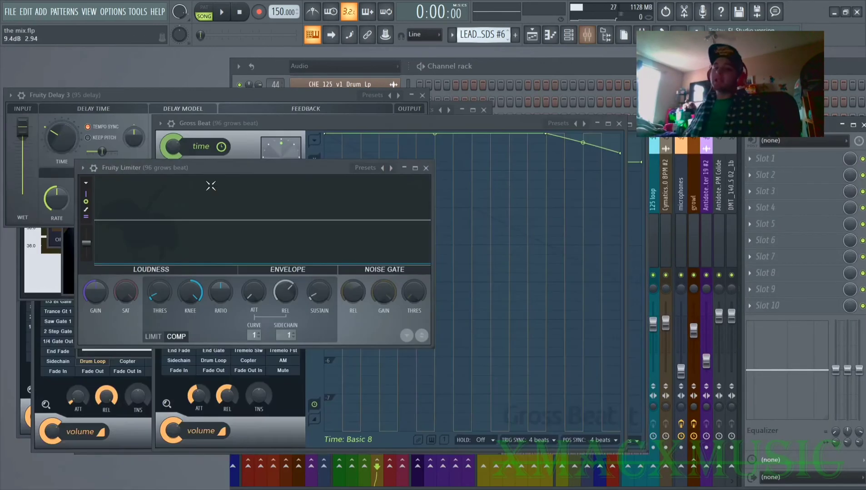
pyautogui.press('F9')
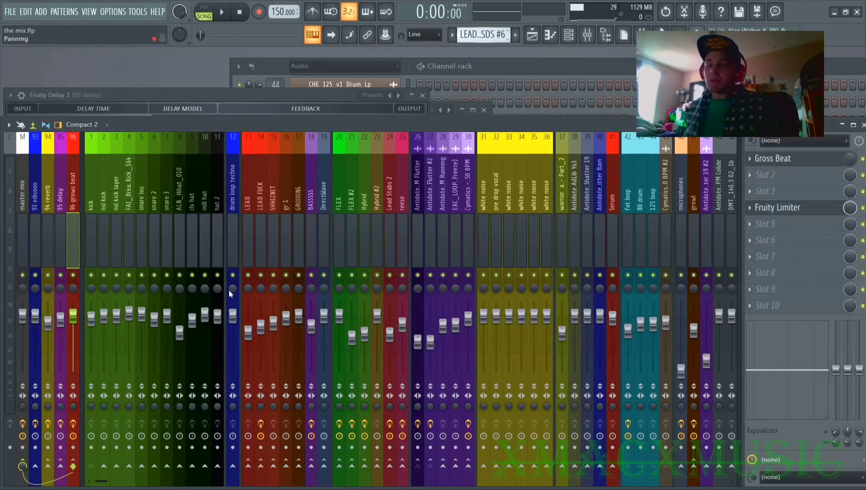
pyautogui.scroll(-12, 342, 250)
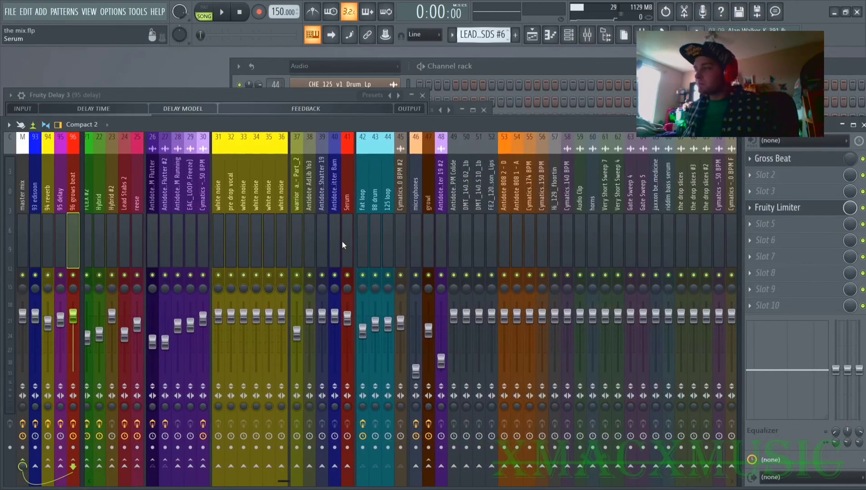
pyautogui.scroll(1, 344, 246)
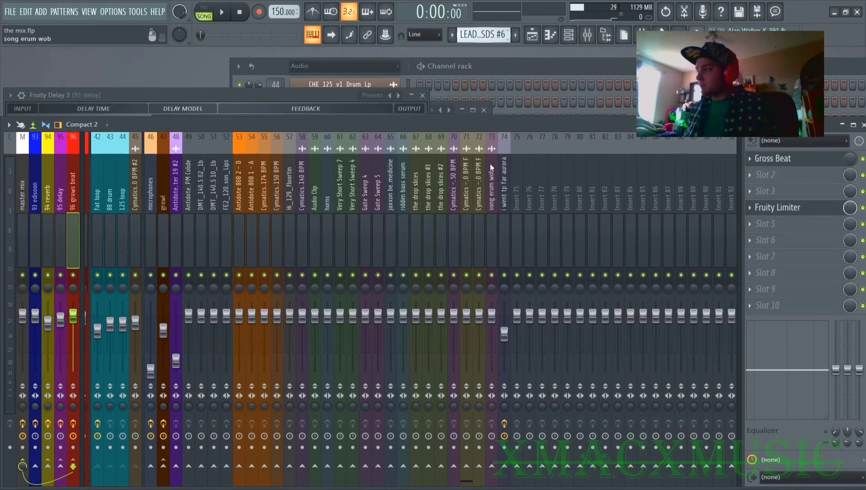
pyautogui.scroll(10, 483, 171)
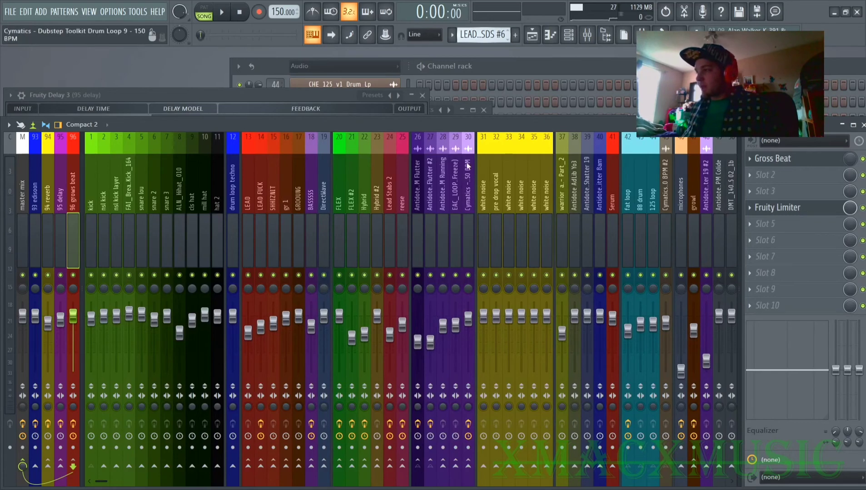
pyautogui.click(506, 73)
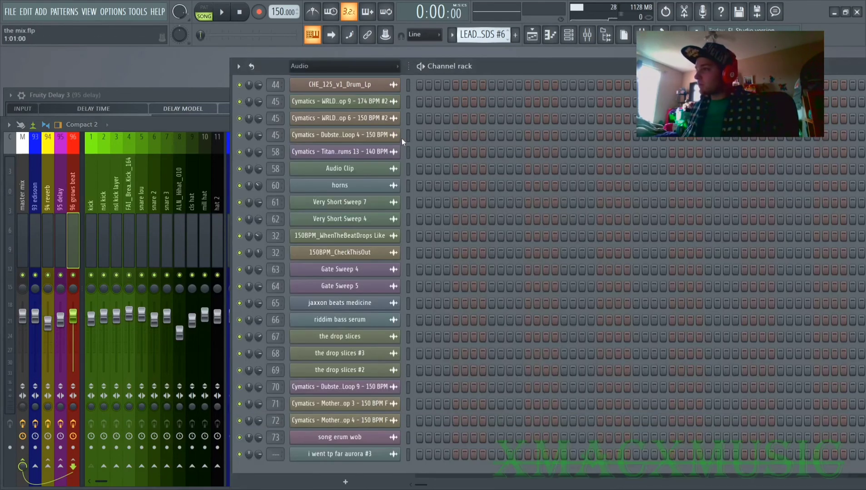
# Step: Look through the channel rack's Audio group and the misc, misc drop audio and serums filter groups
pyautogui.scroll(3, 381, 200)
pyautogui.scroll(-3, 370, 218)
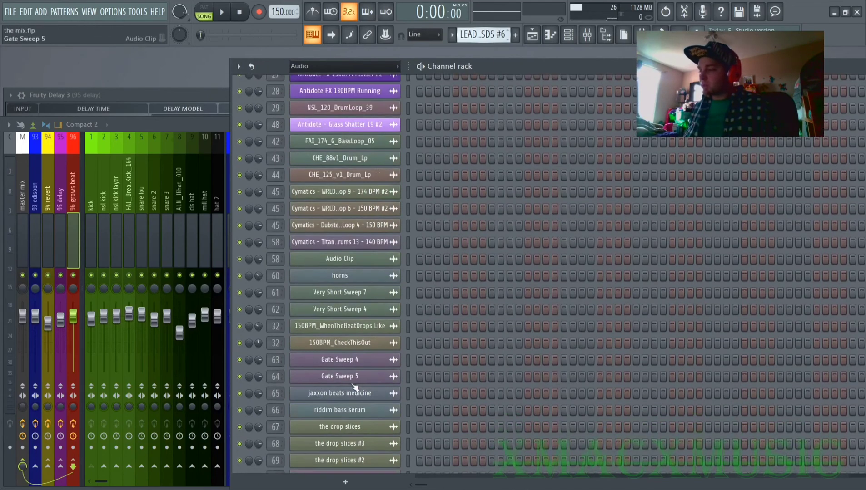
pyautogui.scroll(3, 362, 379)
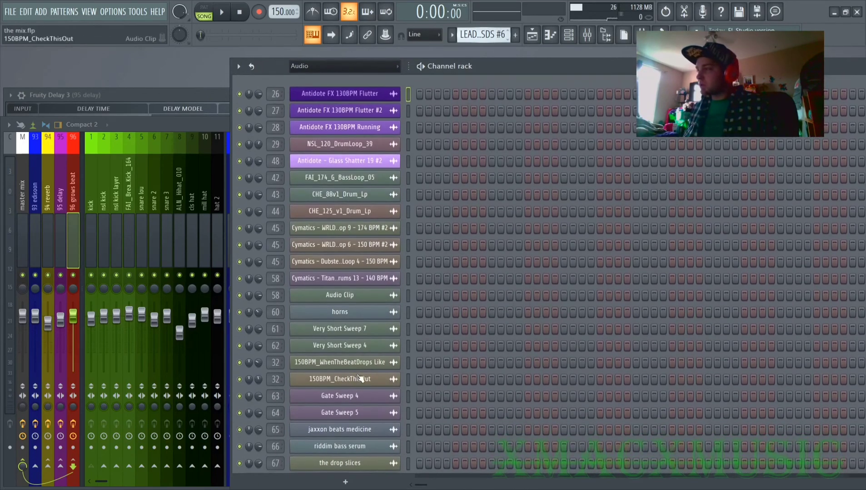
pyautogui.click(333, 68)
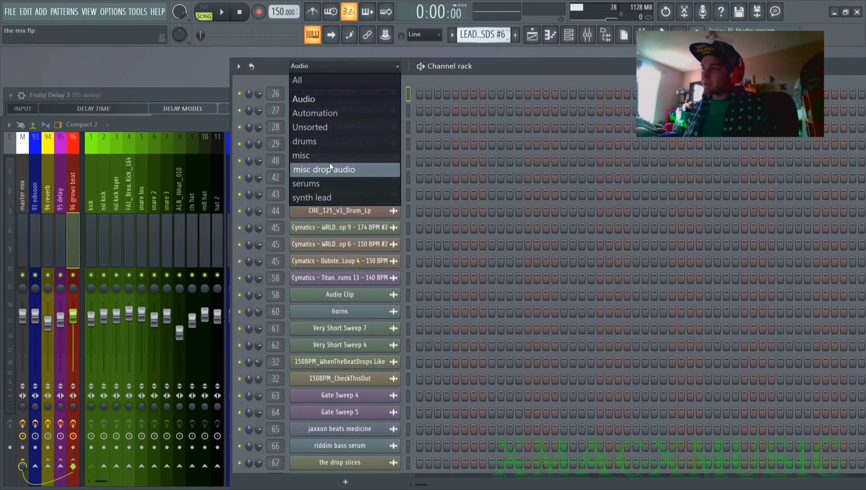
pyautogui.click(329, 156)
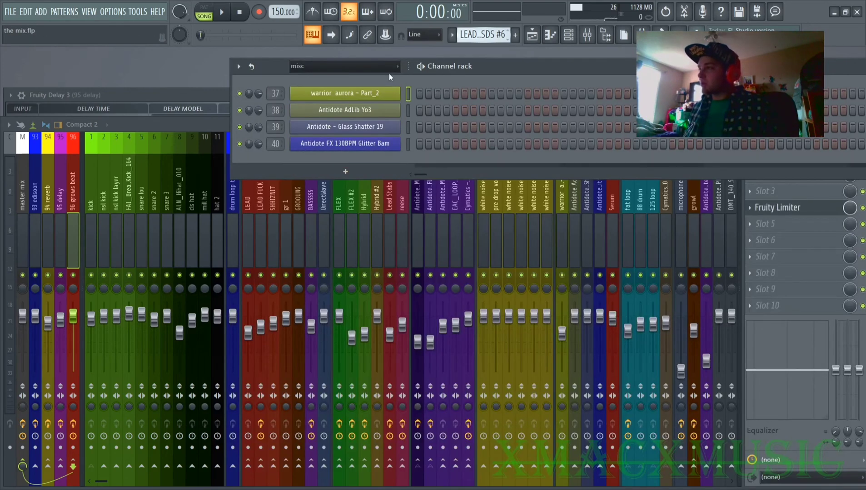
pyautogui.scroll(-1, 361, 72)
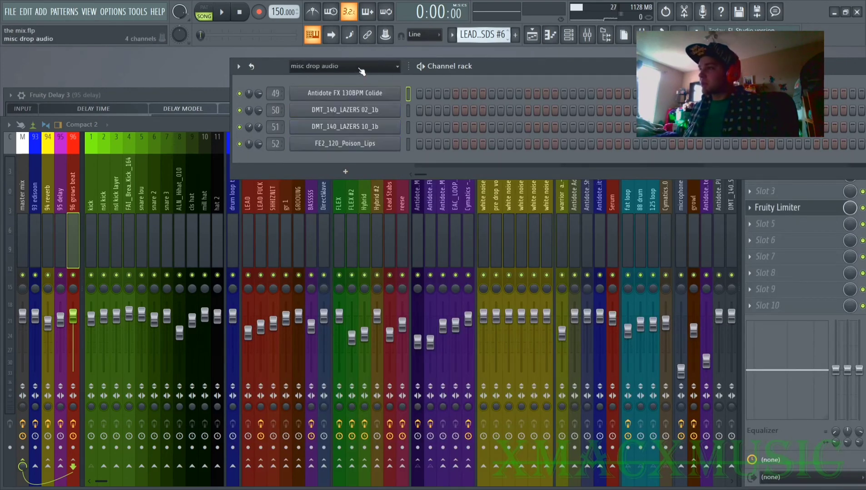
pyautogui.scroll(-1, 362, 71)
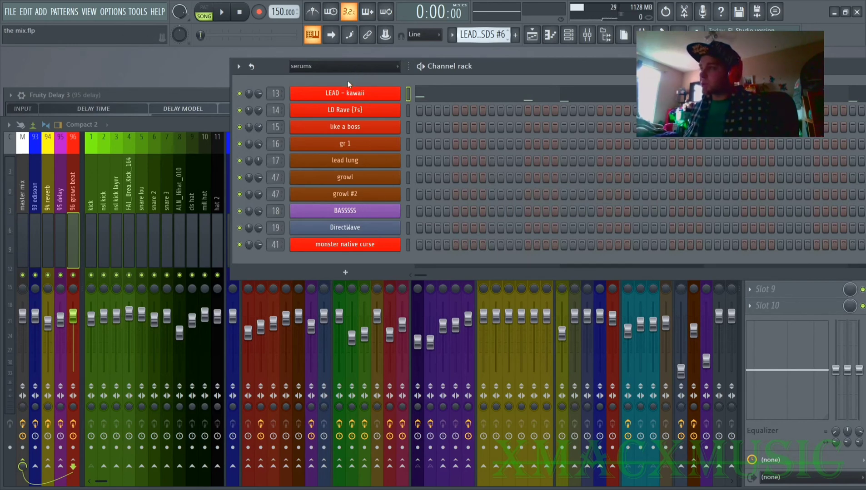
# Step: Review all channels in the channel rack, including the Unsorted and drums filter groups
pyautogui.scroll(1, 470, 35)
pyautogui.scroll(5, 470, 36)
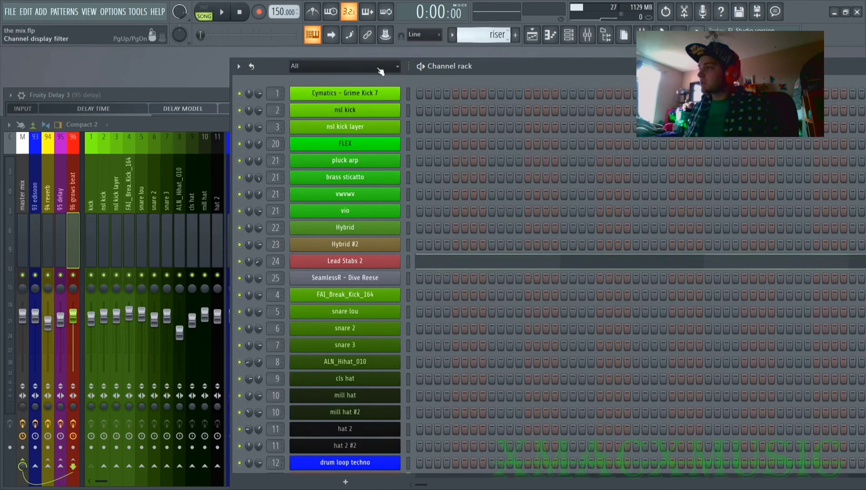
pyautogui.scroll(-1, 380, 70)
pyautogui.scroll(-1, 379, 70)
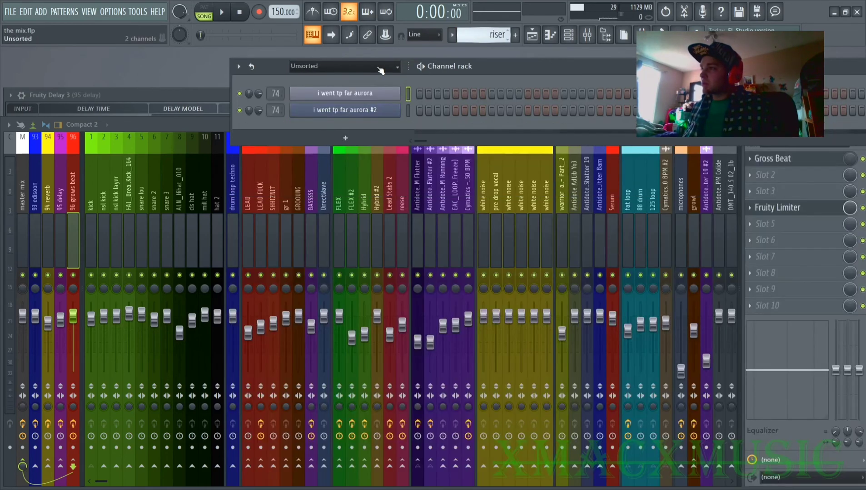
pyautogui.scroll(-2, 380, 70)
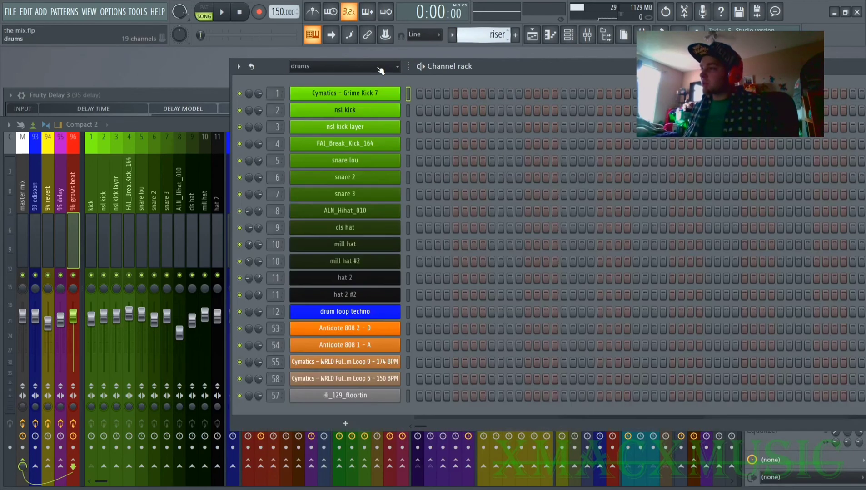
pyautogui.scroll(-2, 380, 70)
pyautogui.scroll(2, 380, 70)
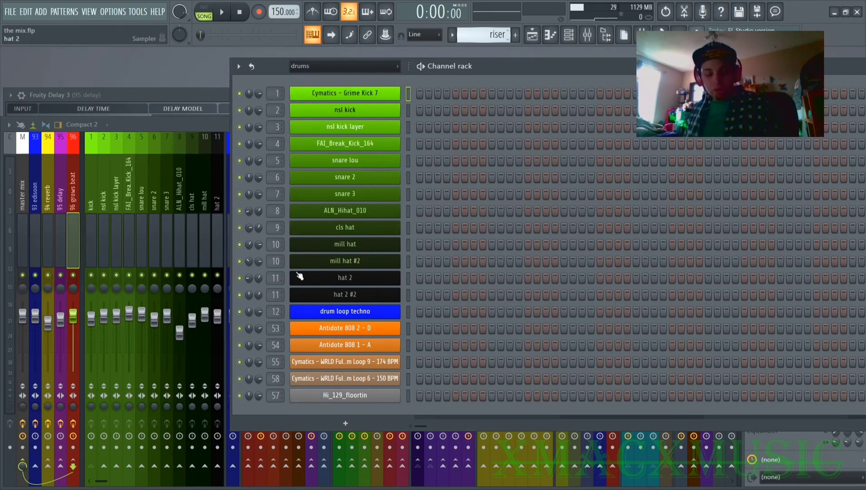
# Step: Show the playlist and survey the whole arrangement, from the drum and lead tracks to the audio, misc and vocal tracks
pyautogui.press('F5')
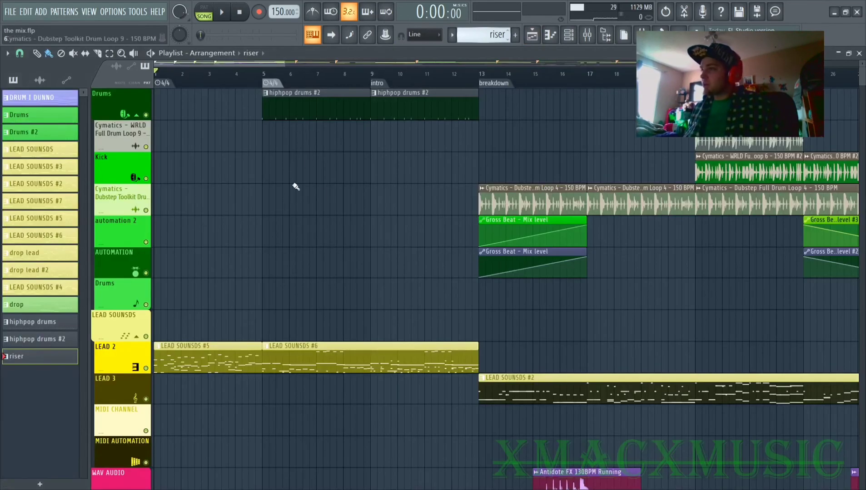
pyautogui.moveTo(281, 64); pyautogui.dragTo(674, 63)
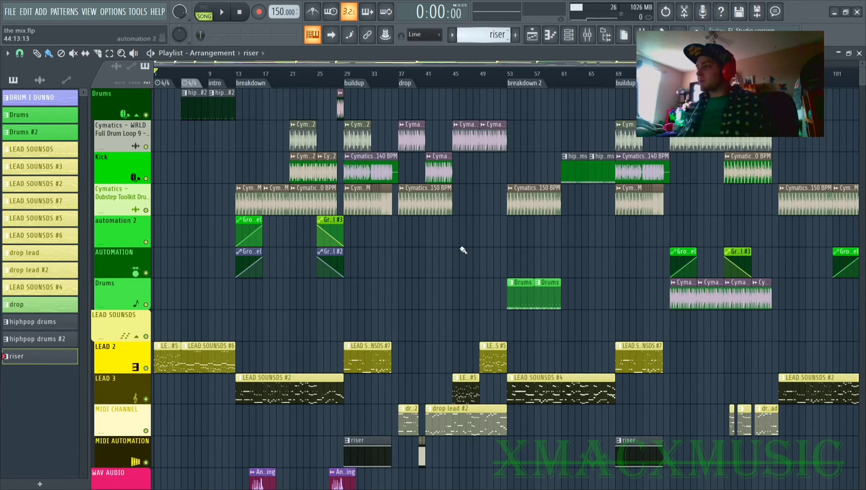
pyautogui.scroll(-5, 419, 248)
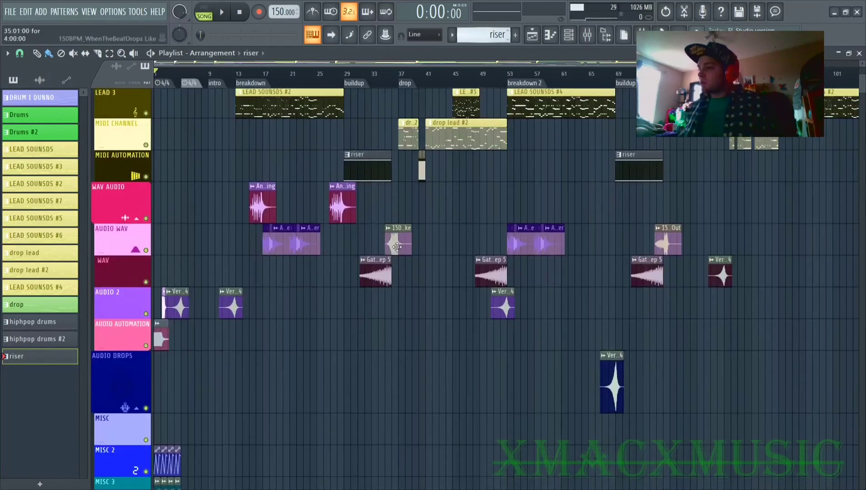
pyautogui.scroll(-5, 395, 246)
pyautogui.scroll(3, 387, 230)
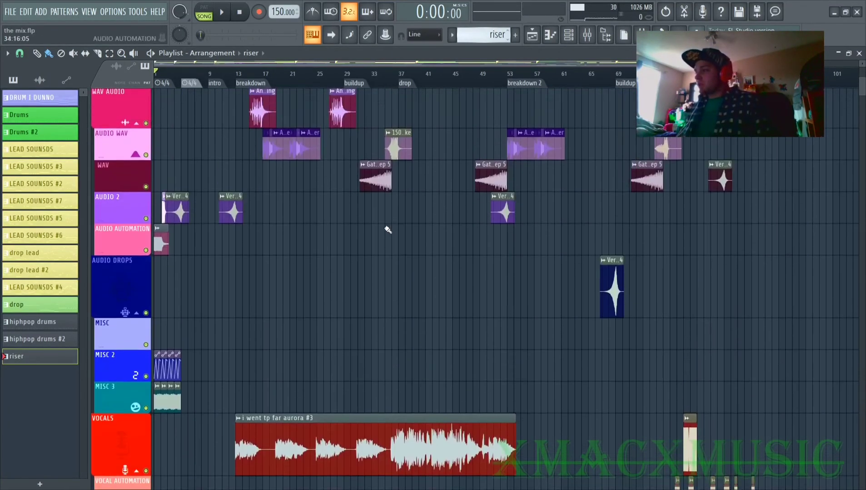
pyautogui.scroll(4, 388, 227)
pyautogui.scroll(5, 386, 221)
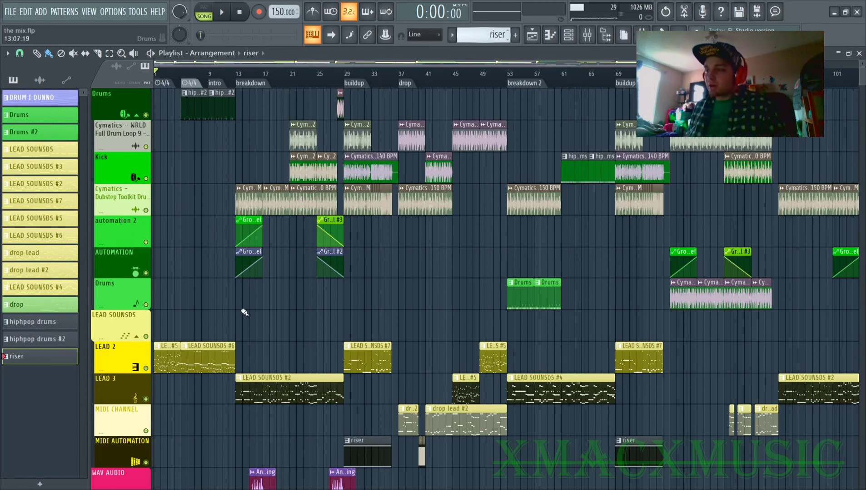
pyautogui.scroll(8, 174, 175)
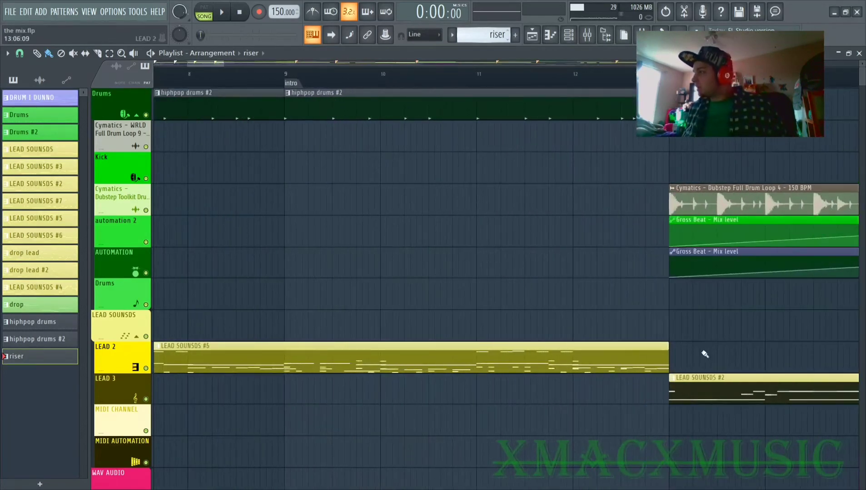
# Step: Examine how clips are placed around the intro, breakdown, buildup and drop markers across the color-grouped playlist tracks
pyautogui.moveTo(720, 342); pyautogui.dragTo(570, 382)
pyautogui.scroll(-1, 428, 375)
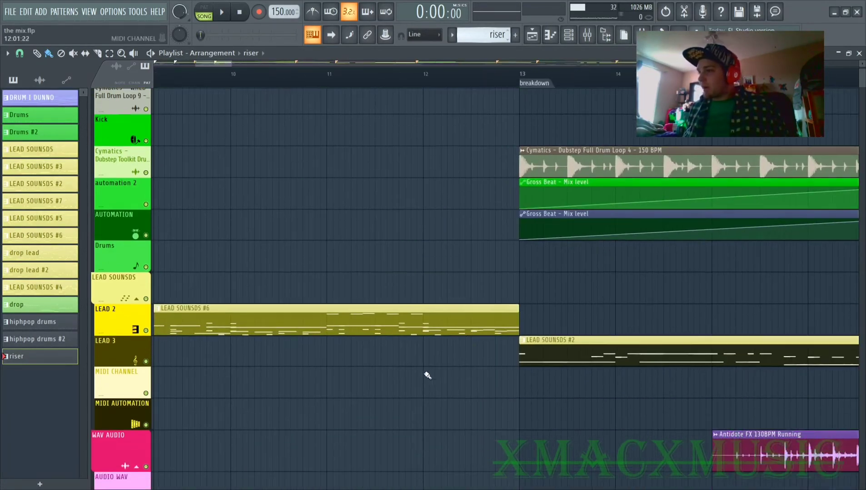
pyautogui.scroll(-4, 427, 375)
pyautogui.scroll(-3, 399, 334)
pyautogui.scroll(4, 401, 335)
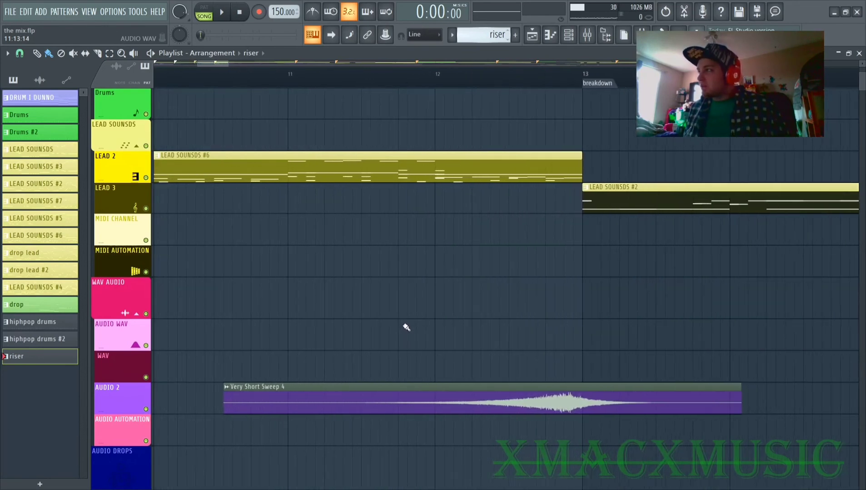
pyautogui.scroll(-4, 406, 327)
pyautogui.scroll(-2, 269, 93)
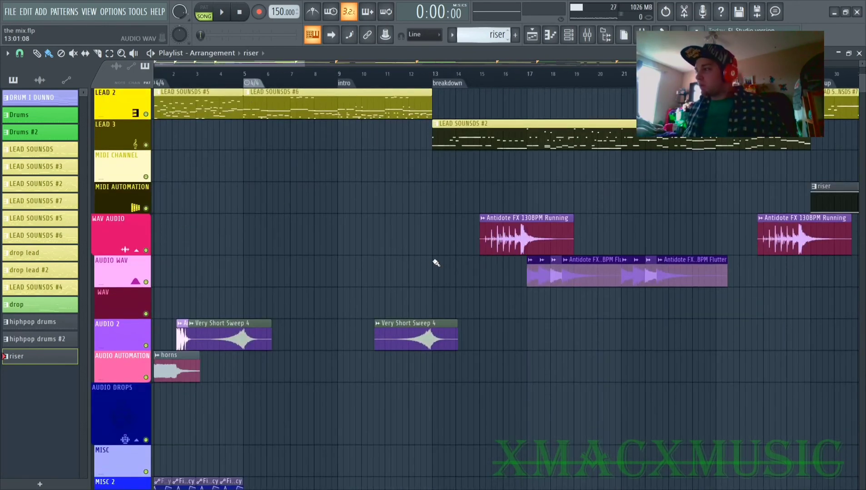
pyautogui.scroll(-3, 410, 260)
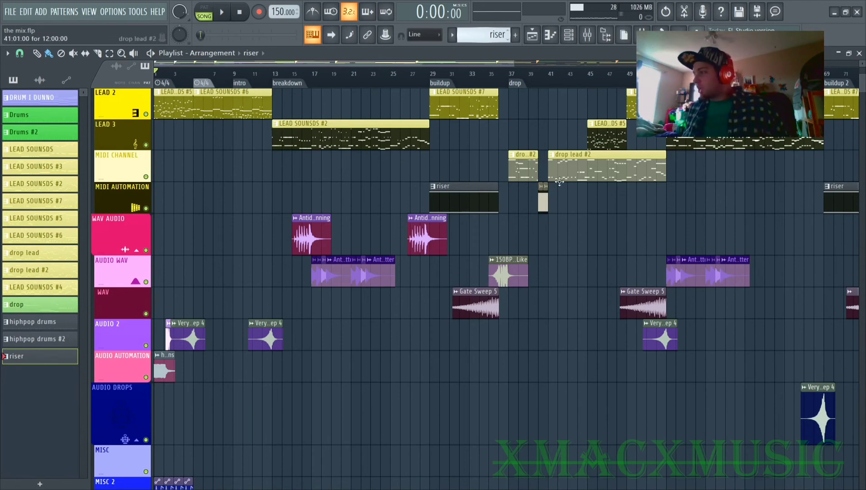
pyautogui.moveTo(683, 182); pyautogui.dragTo(348, 304)
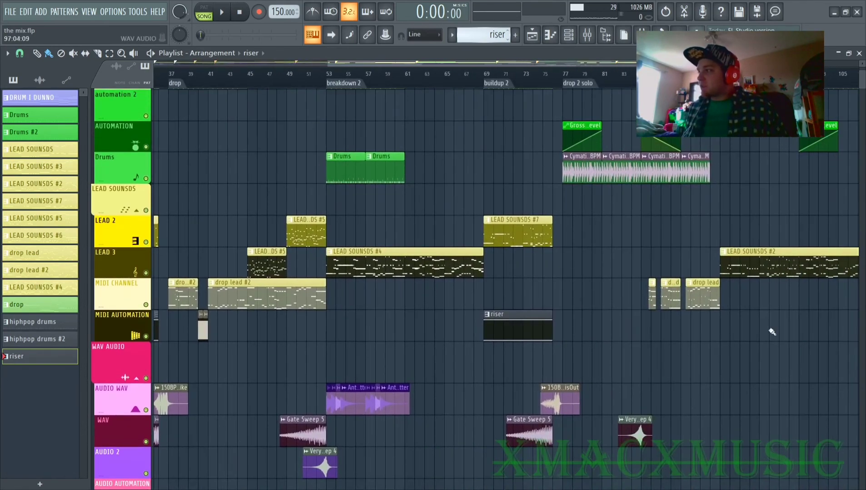
pyautogui.moveTo(669, 261); pyautogui.dragTo(862, 441)
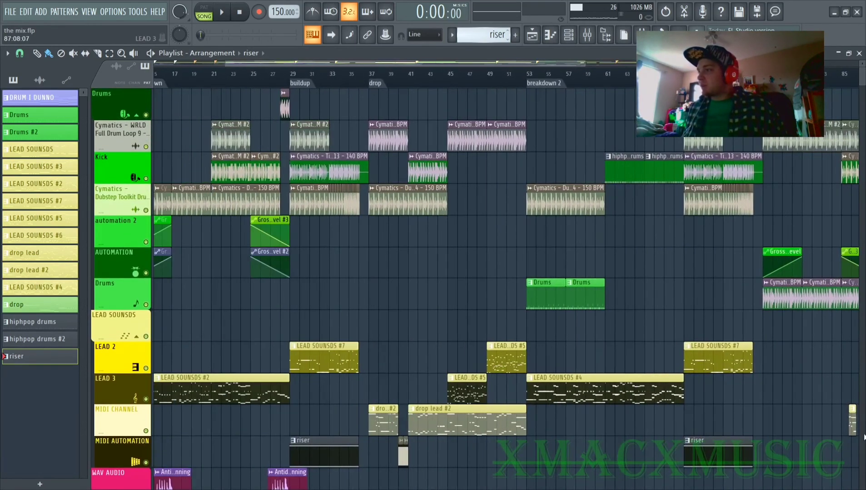
pyautogui.moveTo(502, 307); pyautogui.dragTo(658, 296)
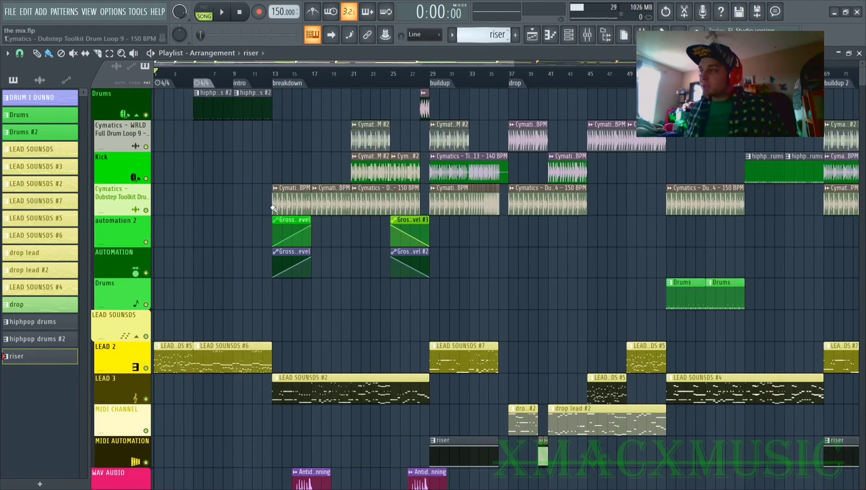
# Step: Play the arrangement briefly from bar 5, stop it, and check the misc, vocal and drop tracks
pyautogui.click(196, 75)
pyautogui.press('space')
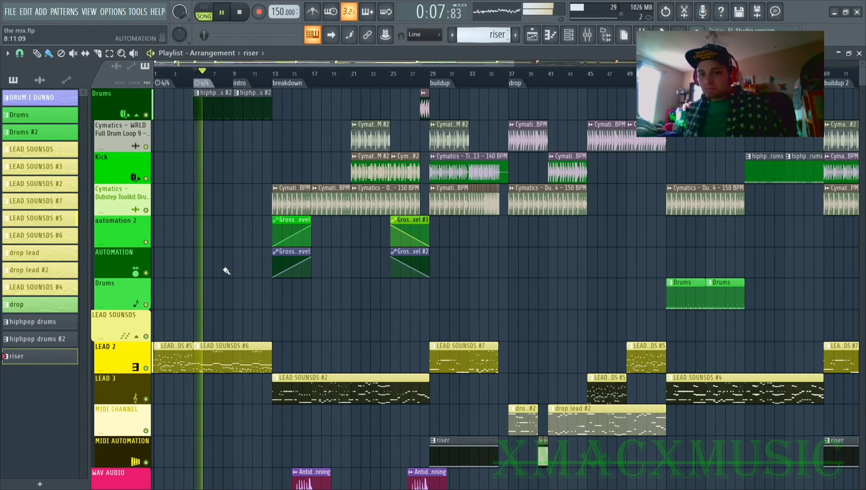
pyautogui.scroll(-12, 291, 381)
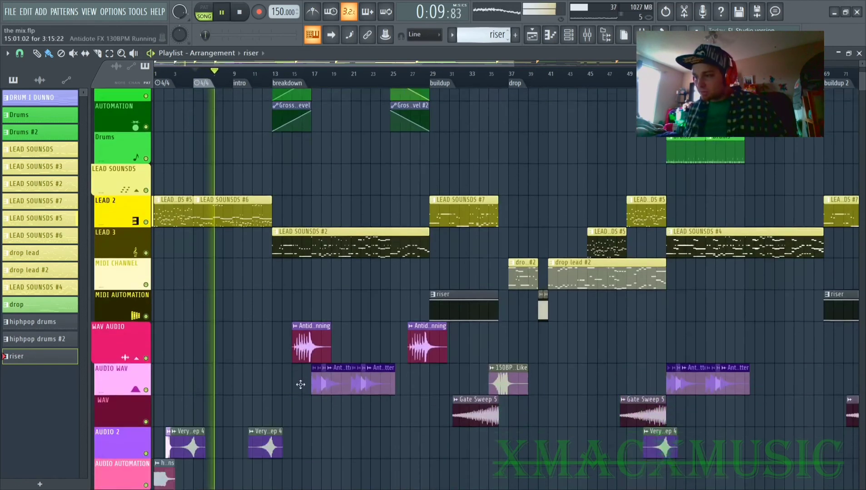
pyautogui.press('space')
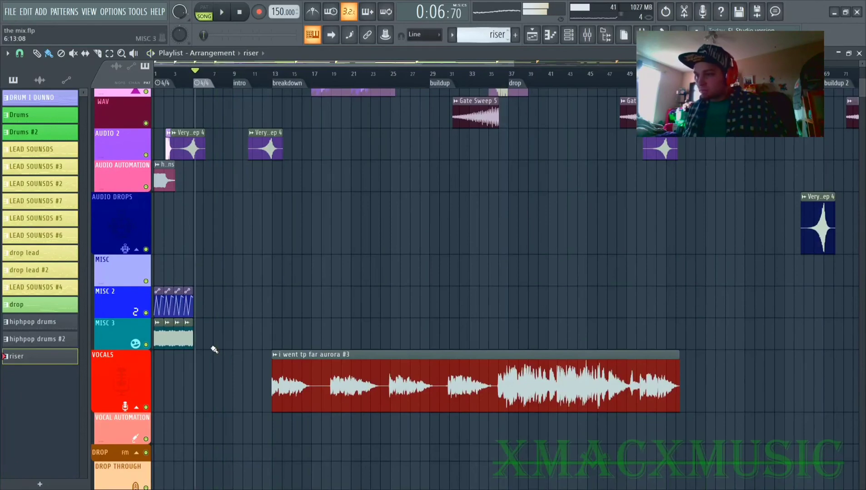
pyautogui.scroll(-3, 243, 349)
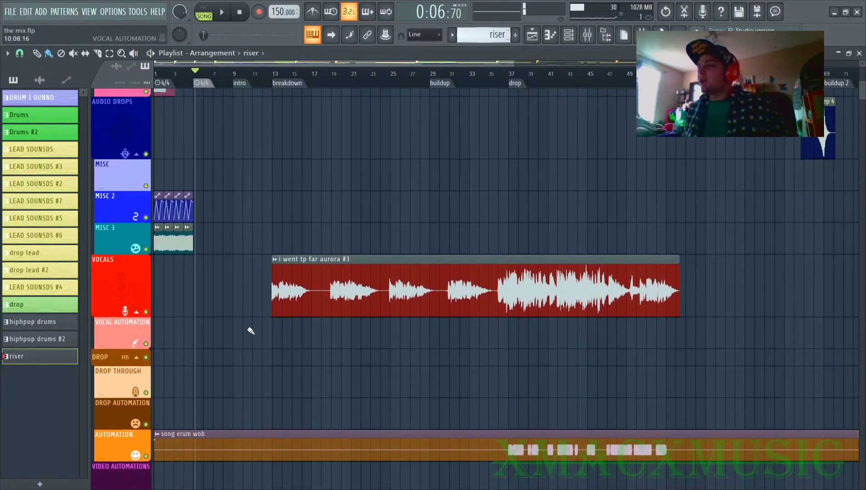
pyautogui.scroll(14, 245, 330)
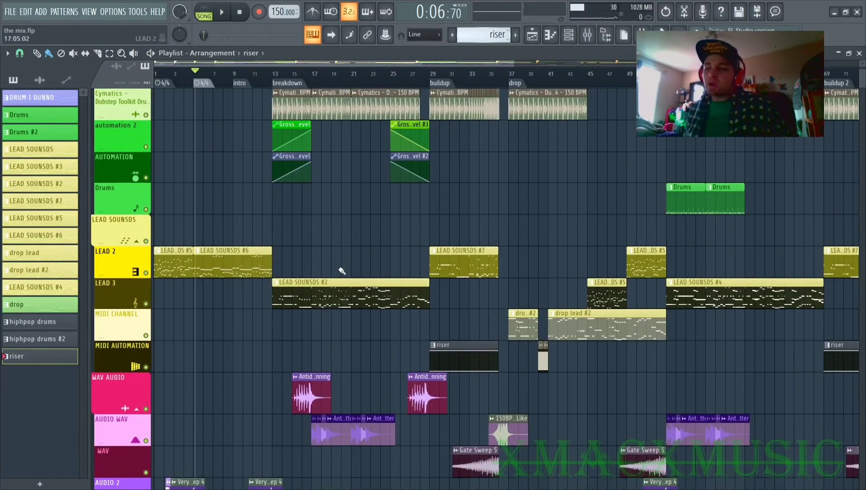
# Step: Play the arrangement from the breakdown marker at bar 13 and look back over the buildup and drop sections
pyautogui.click(273, 73)
pyautogui.press('space')
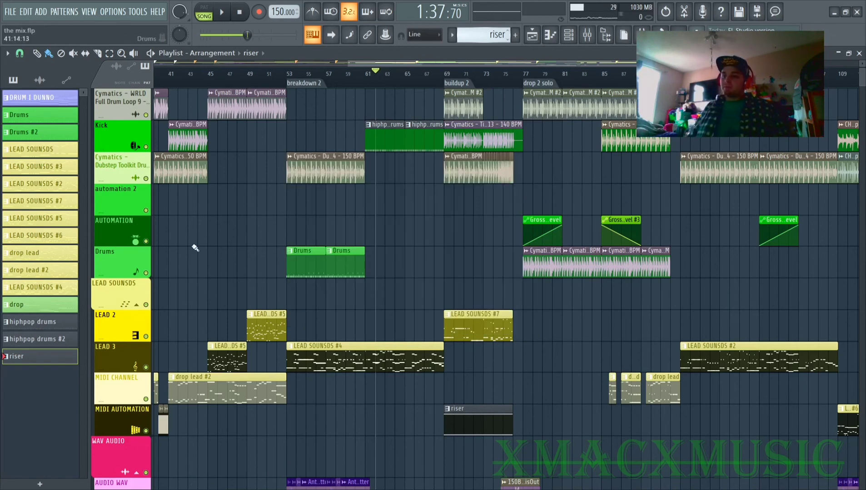
pyautogui.moveTo(279, 189); pyautogui.dragTo(518, 341)
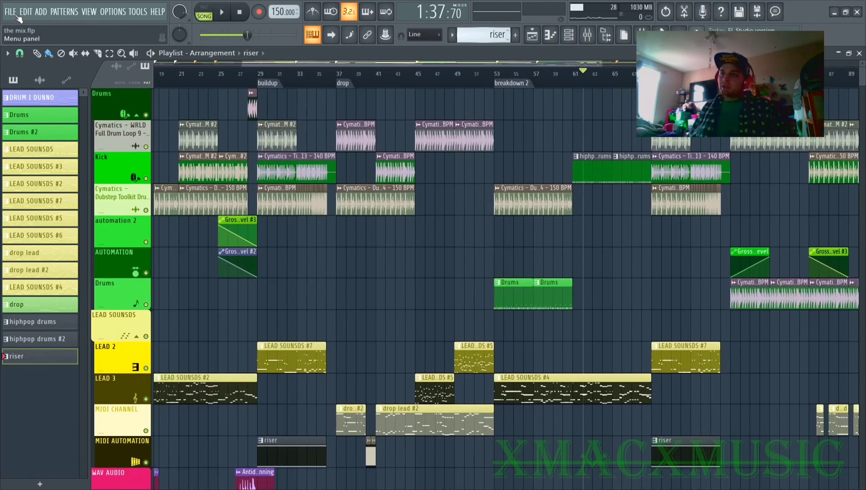
# Step: Start opening another project without saving the changes to "the mix"
pyautogui.click(26, 11)
pyautogui.moveTo(7, 12)
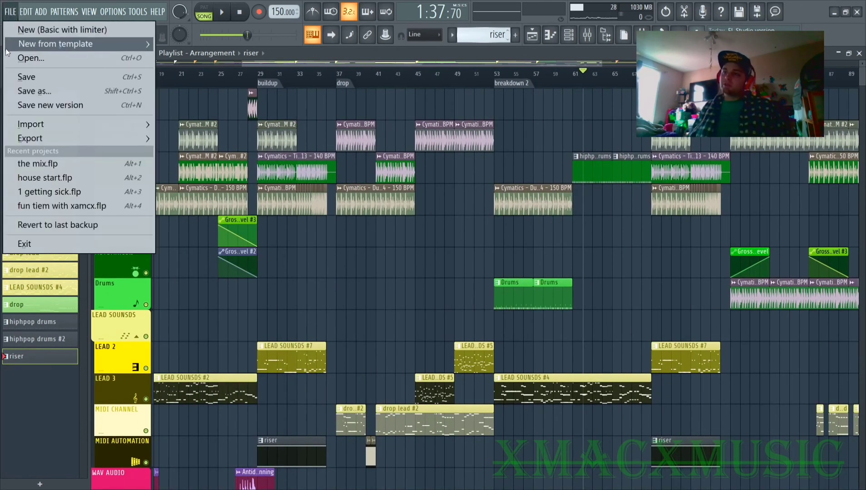
pyautogui.moveTo(13, 47)
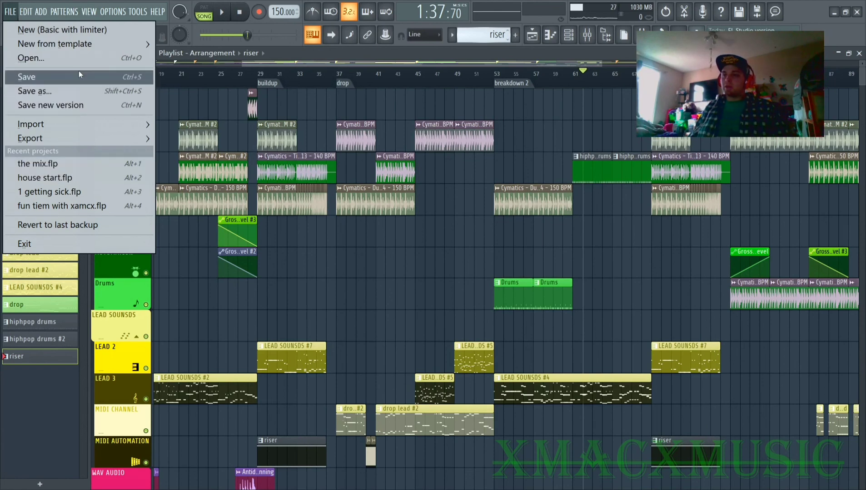
pyautogui.click(85, 57)
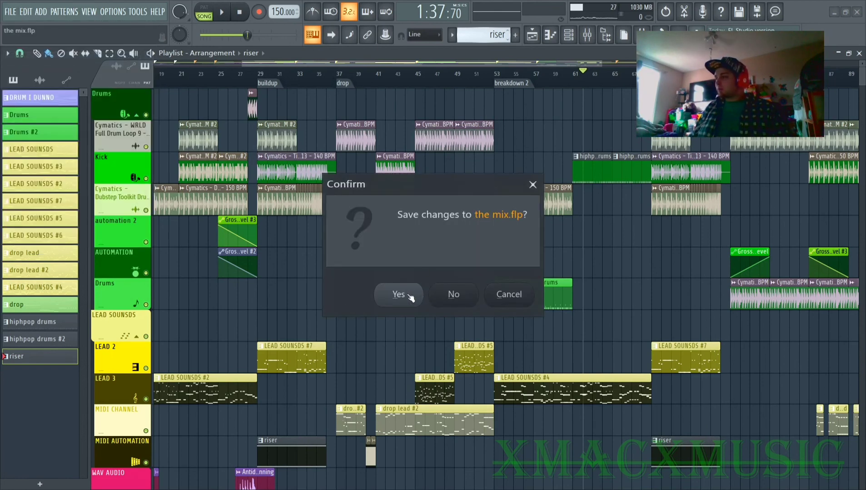
pyautogui.click(452, 296)
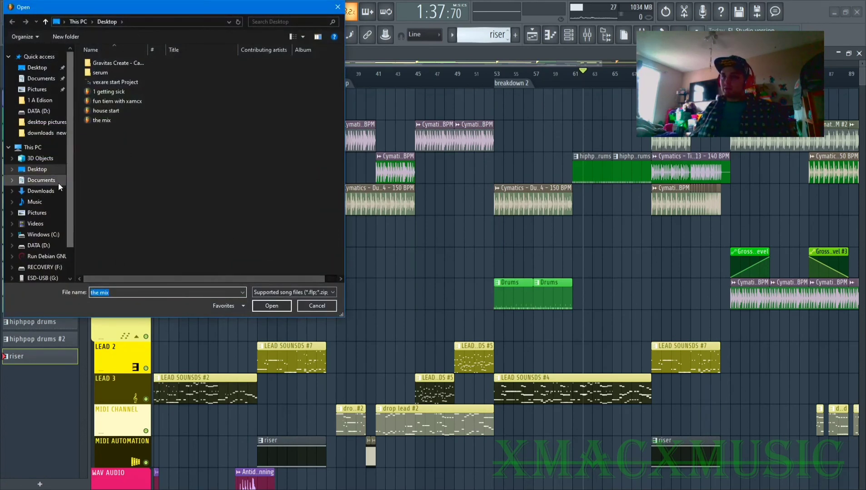
# Step: Open the project "1 lips" from the Performance mode folder on DATA (D:)
pyautogui.click(38, 245)
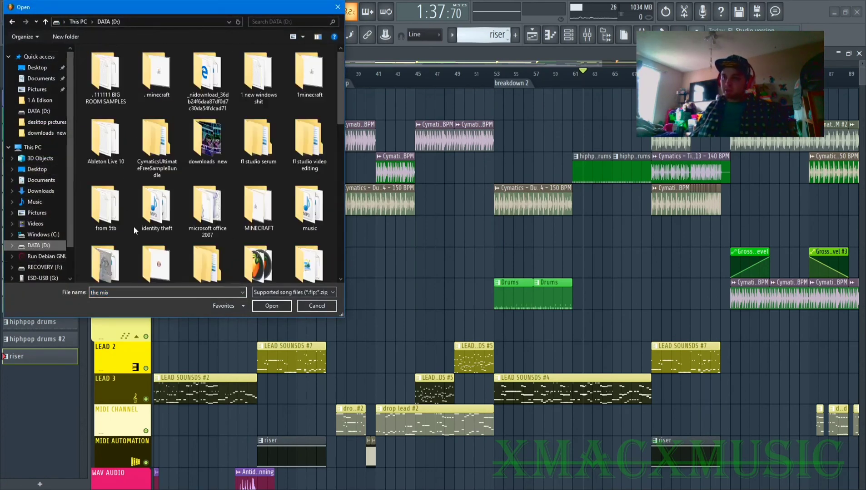
pyautogui.scroll(-6, 213, 251)
pyautogui.scroll(3, 264, 131)
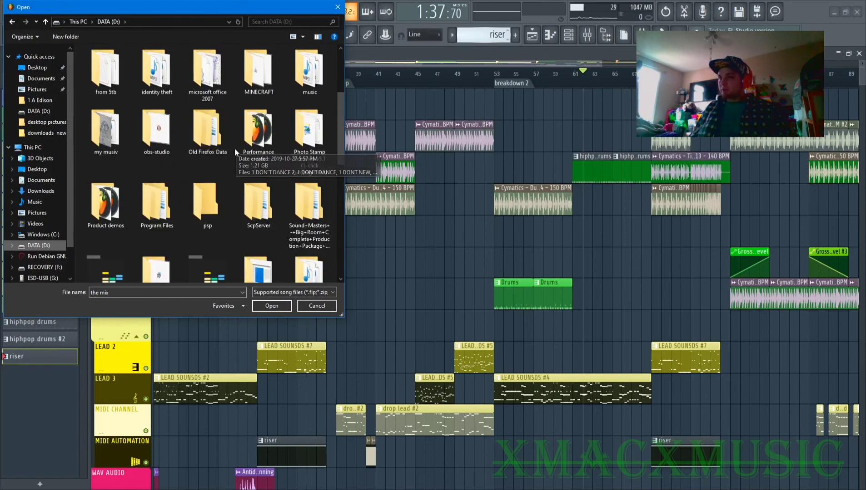
pyautogui.doubleClick(264, 132)
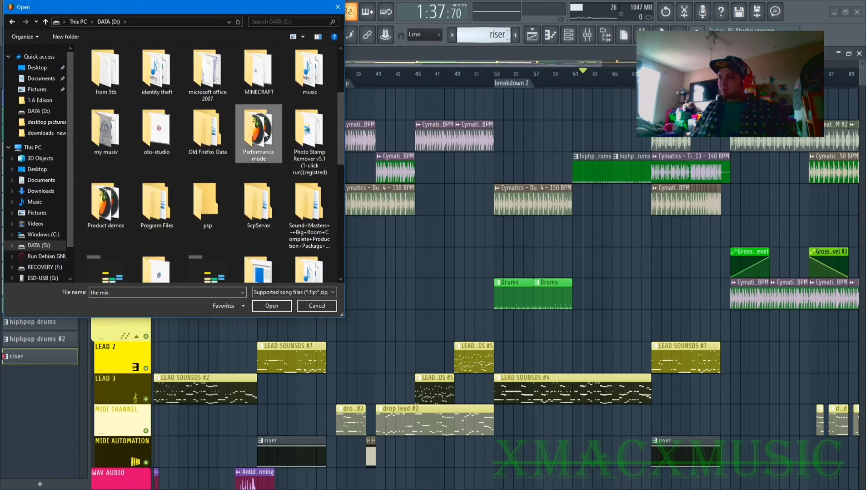
pyautogui.scroll(5, 172, 159)
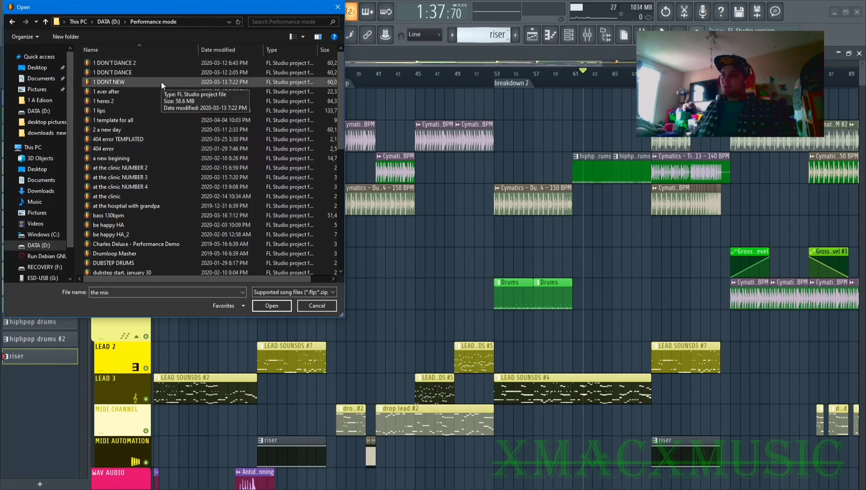
pyautogui.click(165, 62)
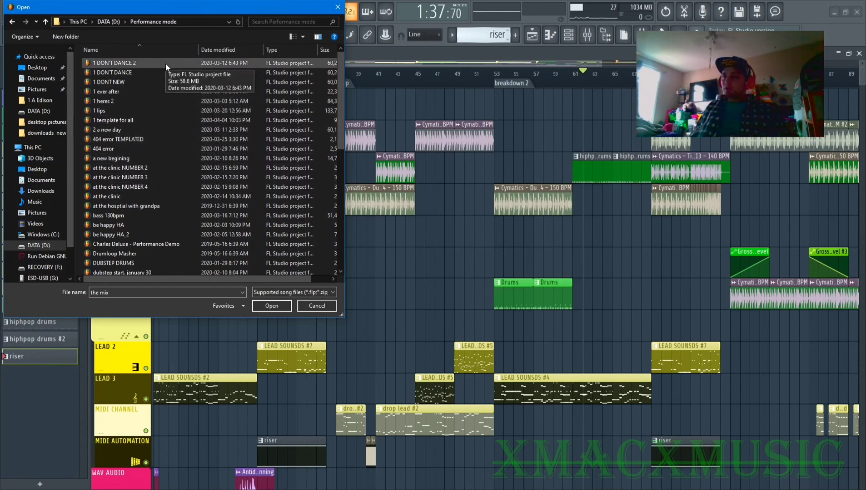
pyautogui.doubleClick(212, 111)
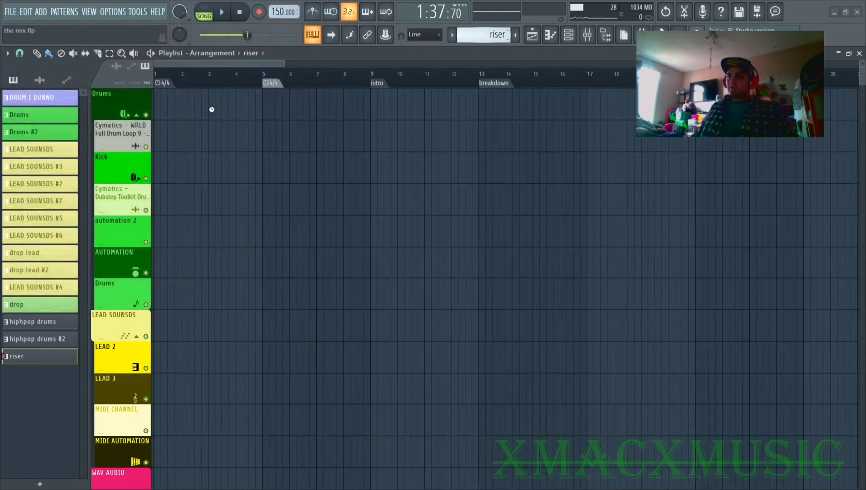